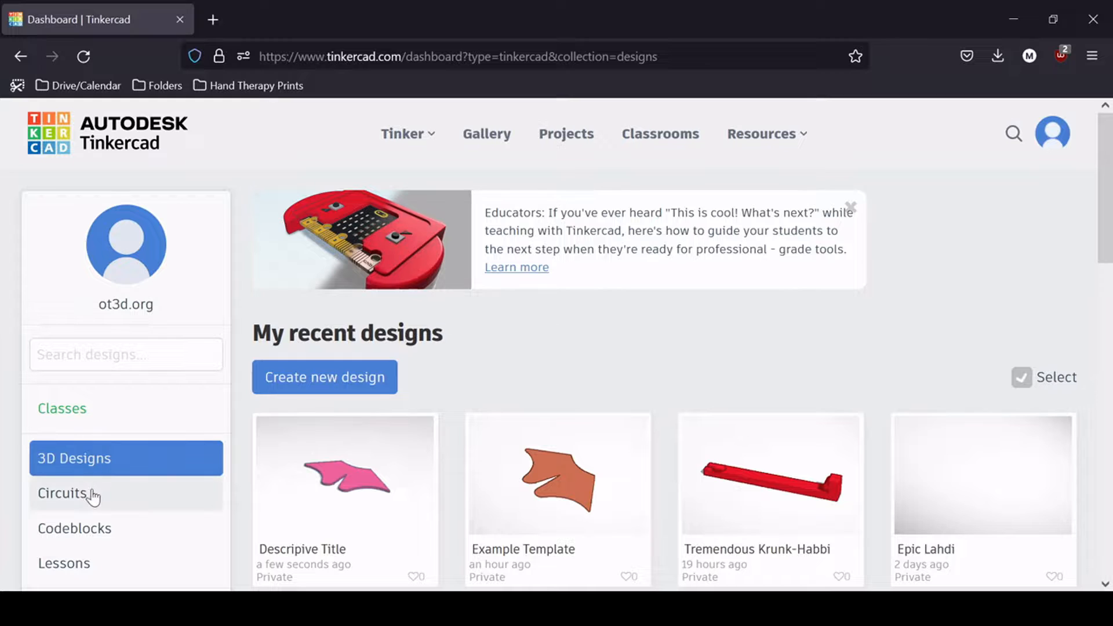
Step: Look over the dashboard's sections and the linked article about levelling up from Tinkercad to Fusion 360, closing the article again
{"action": "scroll", "coordinate": [79, 558], "scroll_direction": "down", "scroll_amount": 3}
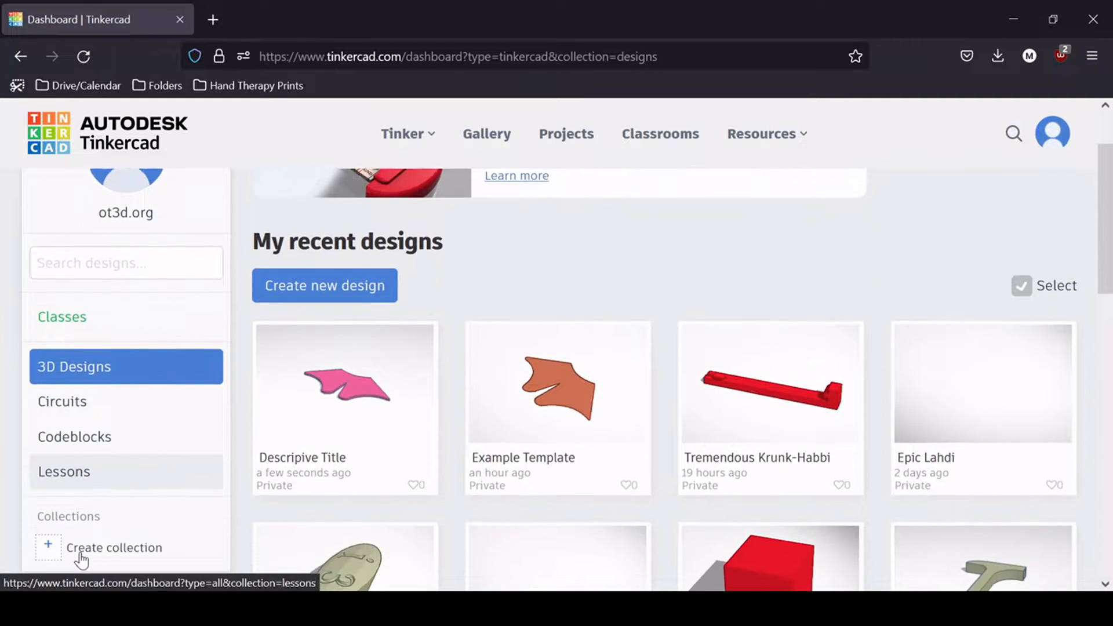
{"action": "scroll", "coordinate": [82, 561], "scroll_direction": "down", "scroll_amount": 1}
{"action": "scroll", "coordinate": [82, 559], "scroll_direction": "up", "scroll_amount": 3}
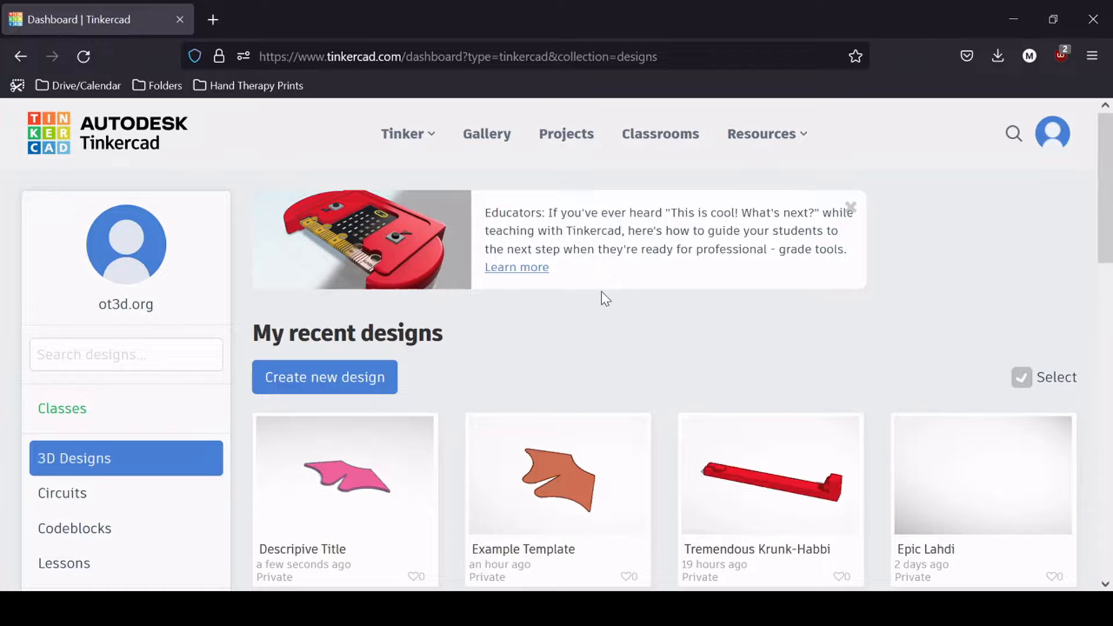
{"action": "middle_click", "coordinate": [398, 261]}
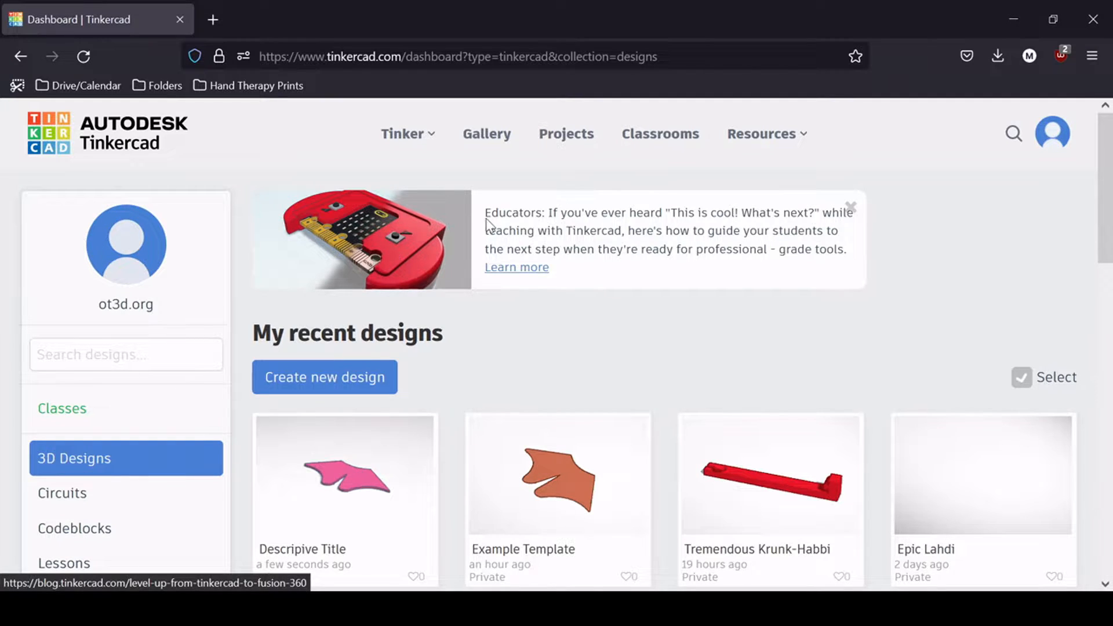
{"action": "left_click", "coordinate": [241, 14]}
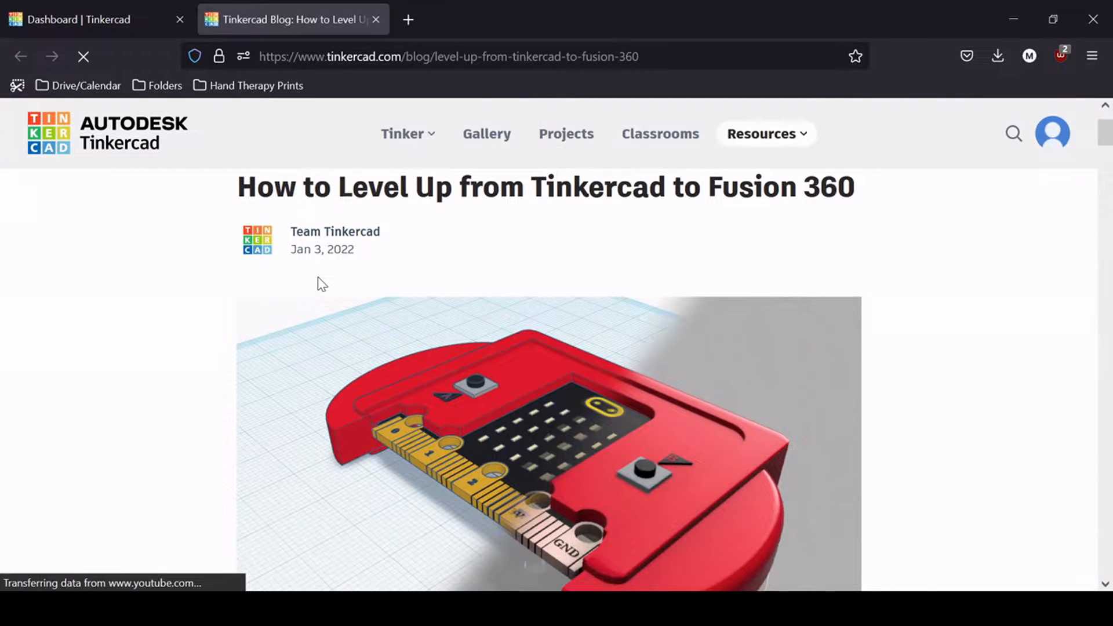
{"action": "left_click", "coordinate": [372, 19]}
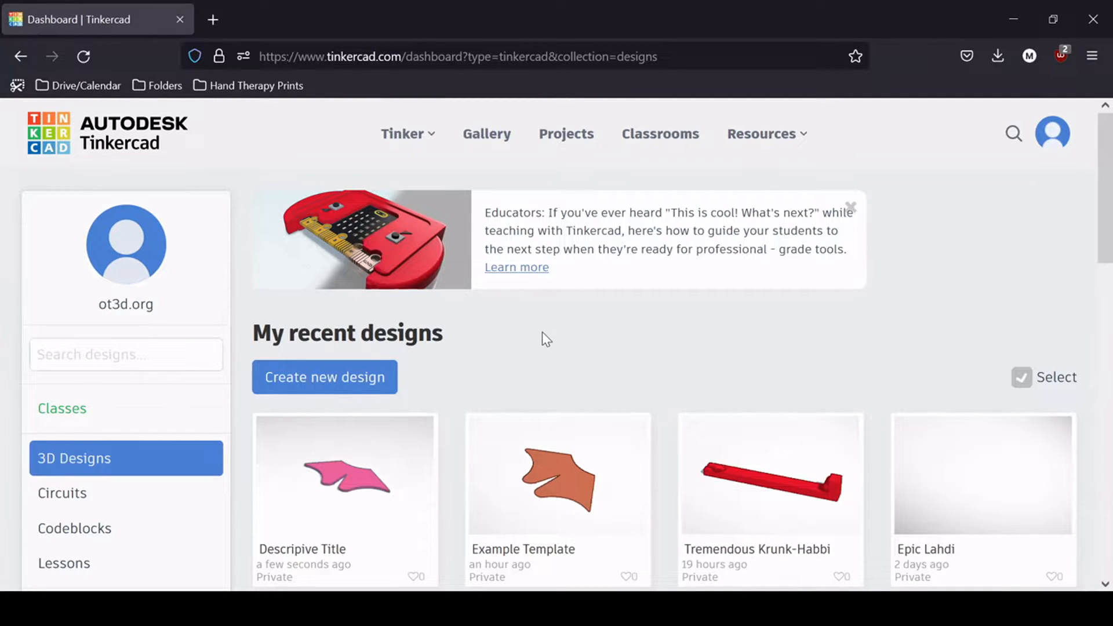
Step: Create a new 3D design and name it "Useful File for education"
{"action": "left_click", "coordinate": [328, 369]}
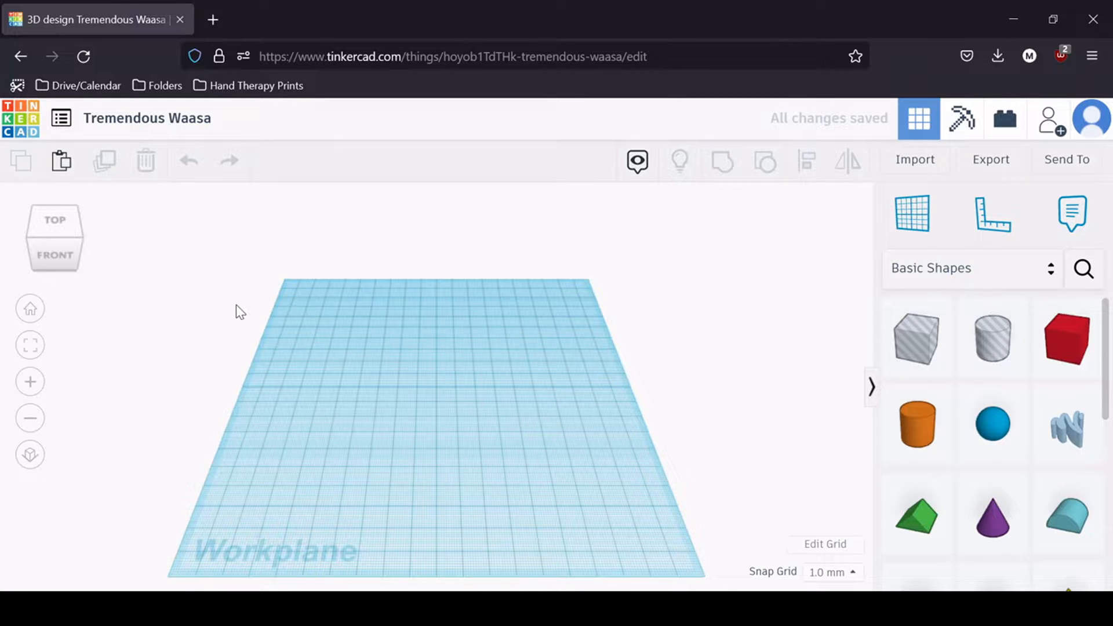
{"action": "left_click", "coordinate": [113, 117]}
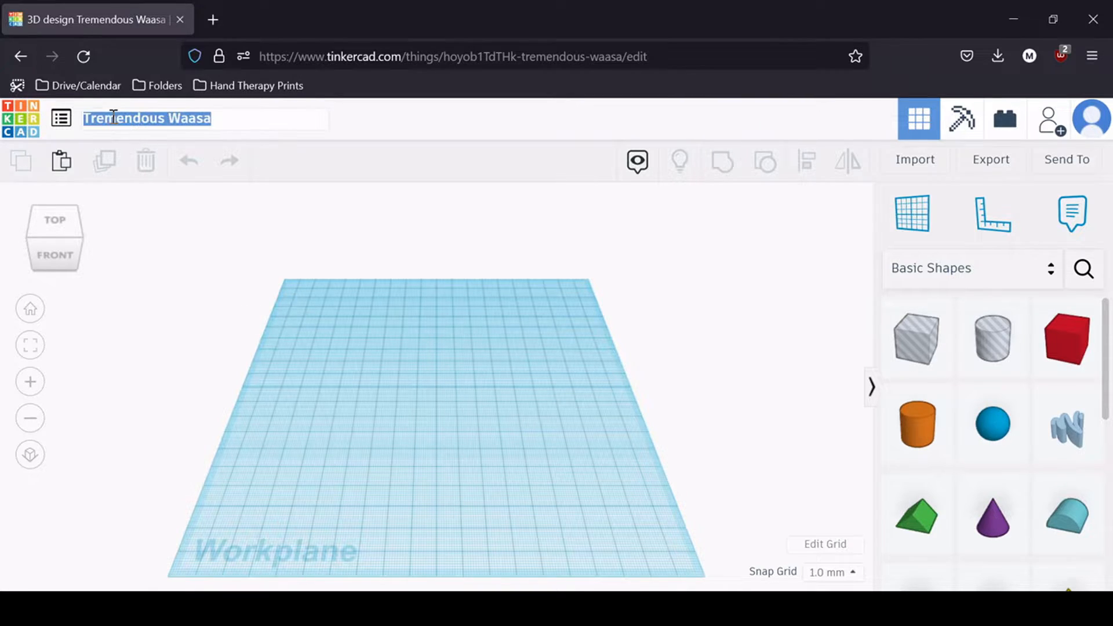
{"action": "type", "text": "Useful F"}
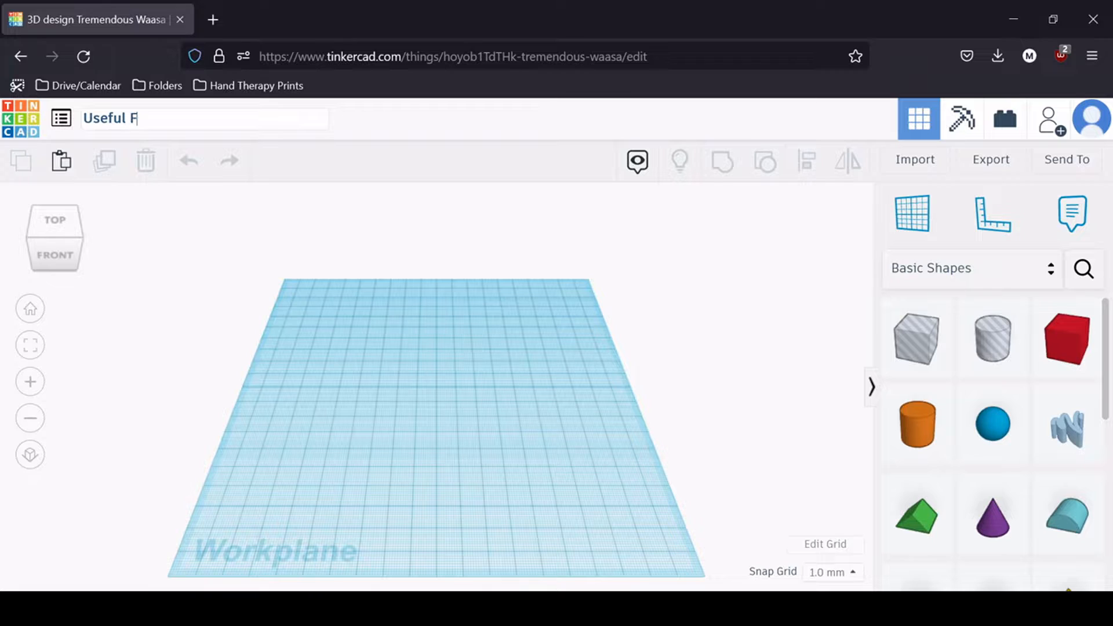
{"action": "type", "text": "ile for education"}
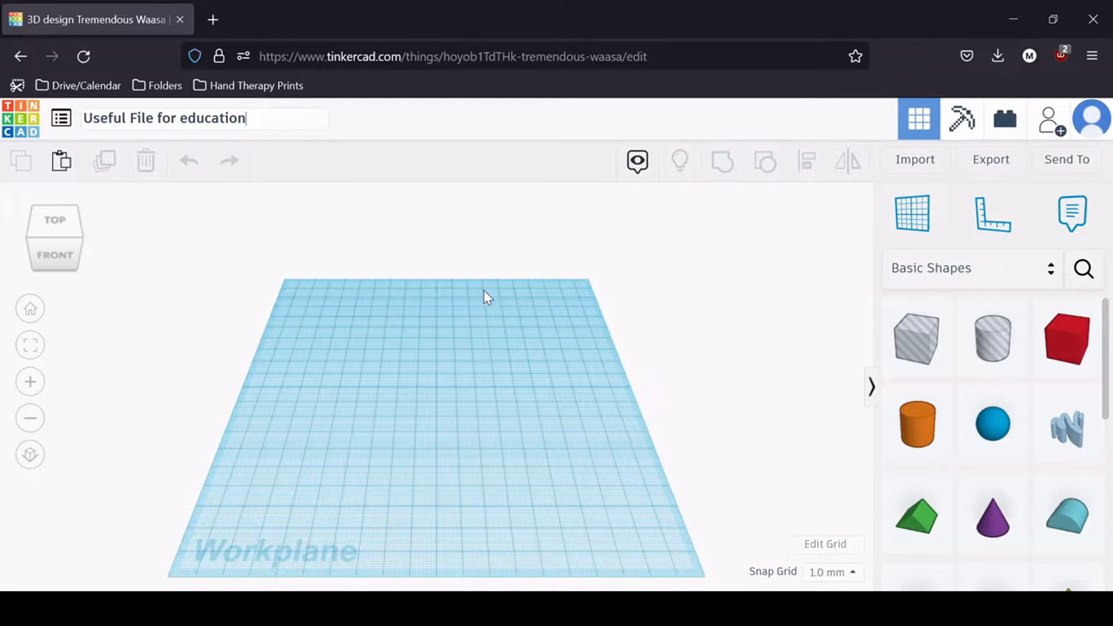
{"action": "left_click", "coordinate": [502, 263]}
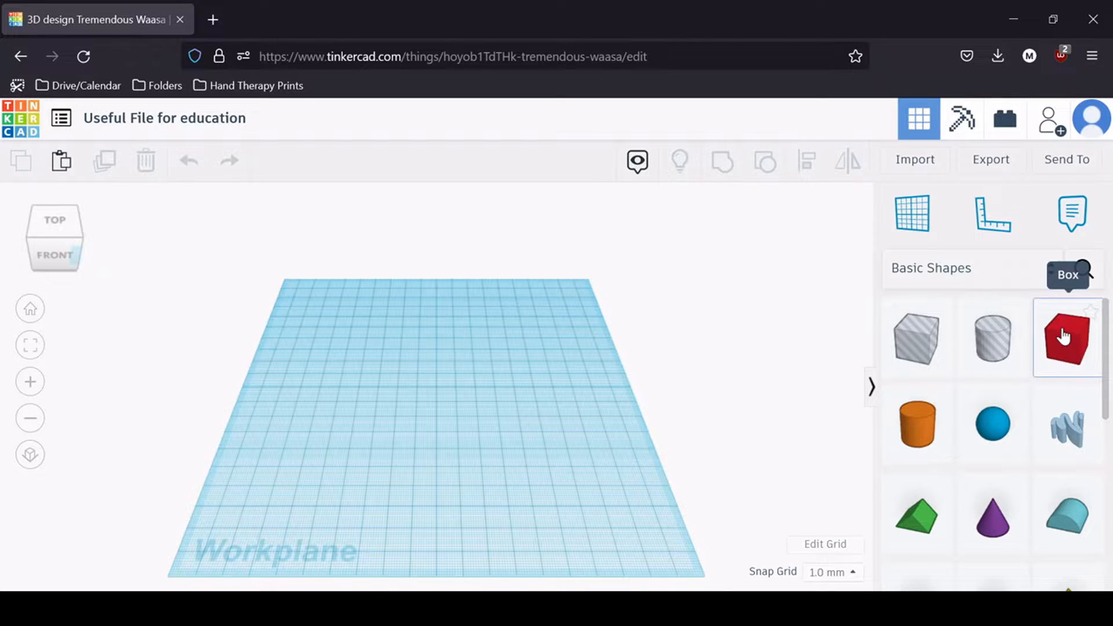
Step: Place a solid red Box from the basic shapes near the centre of the workplane
{"action": "left_click_drag", "start_coordinate": [1064, 336], "coordinate": [432, 397]}
{"action": "left_click", "coordinate": [513, 405]}
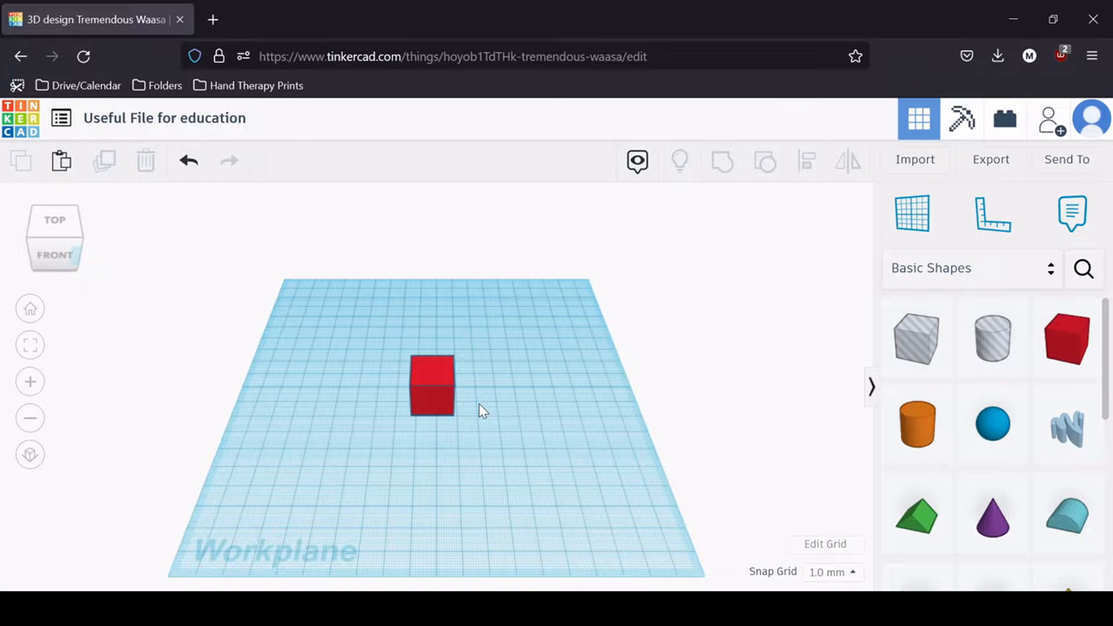
Step: Check the available units in the grid properties and keep Millimeters with the Default preset
{"action": "left_click", "coordinate": [826, 550]}
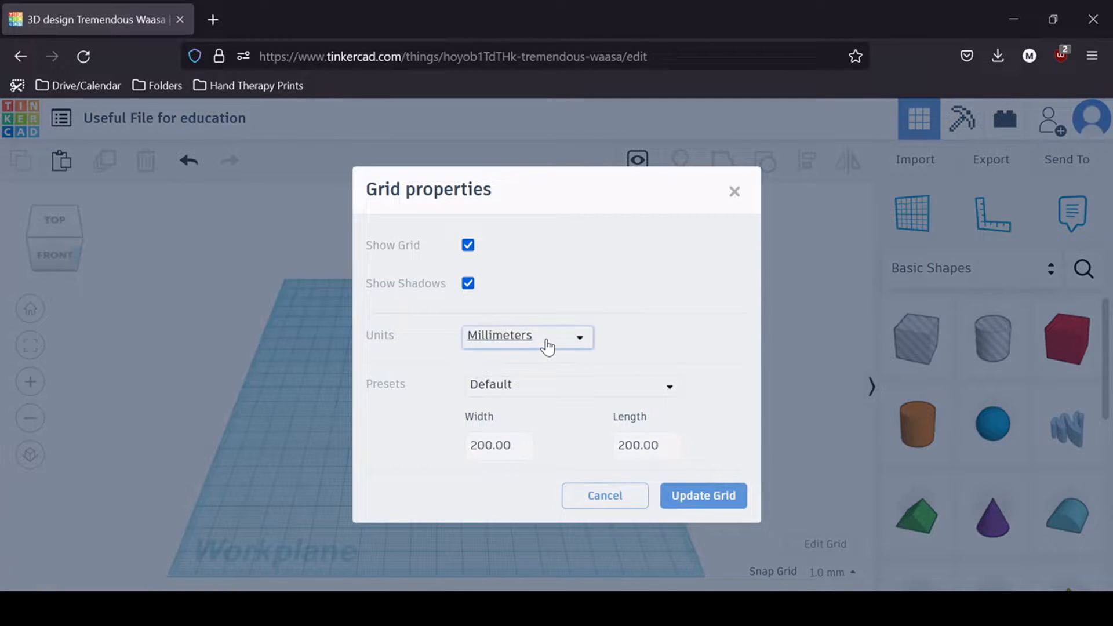
{"action": "left_click", "coordinate": [545, 343]}
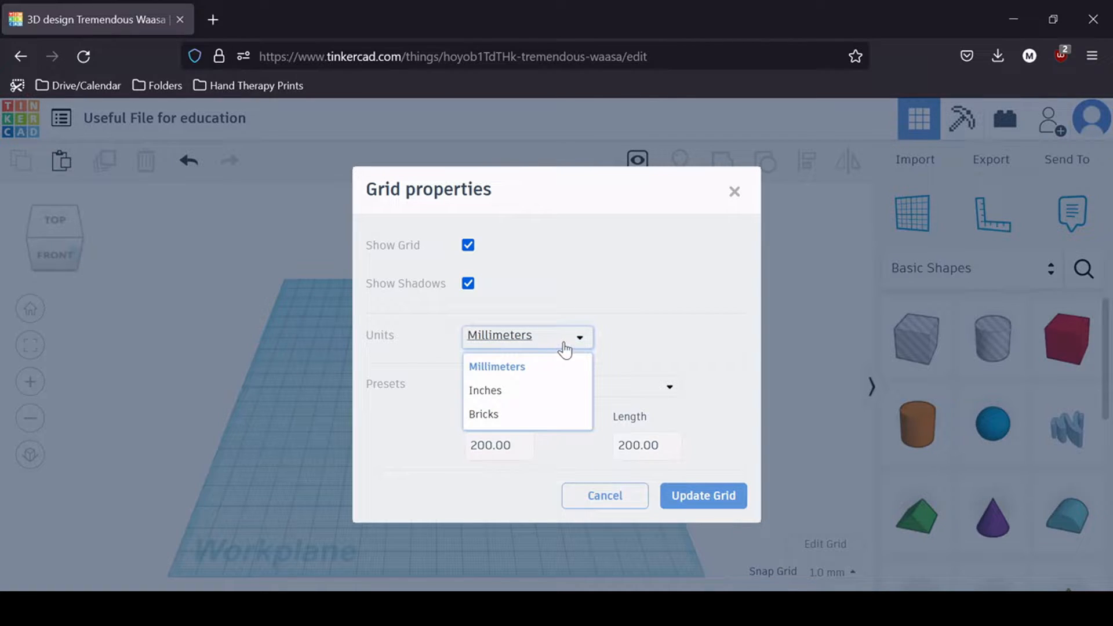
{"action": "left_click", "coordinate": [565, 348]}
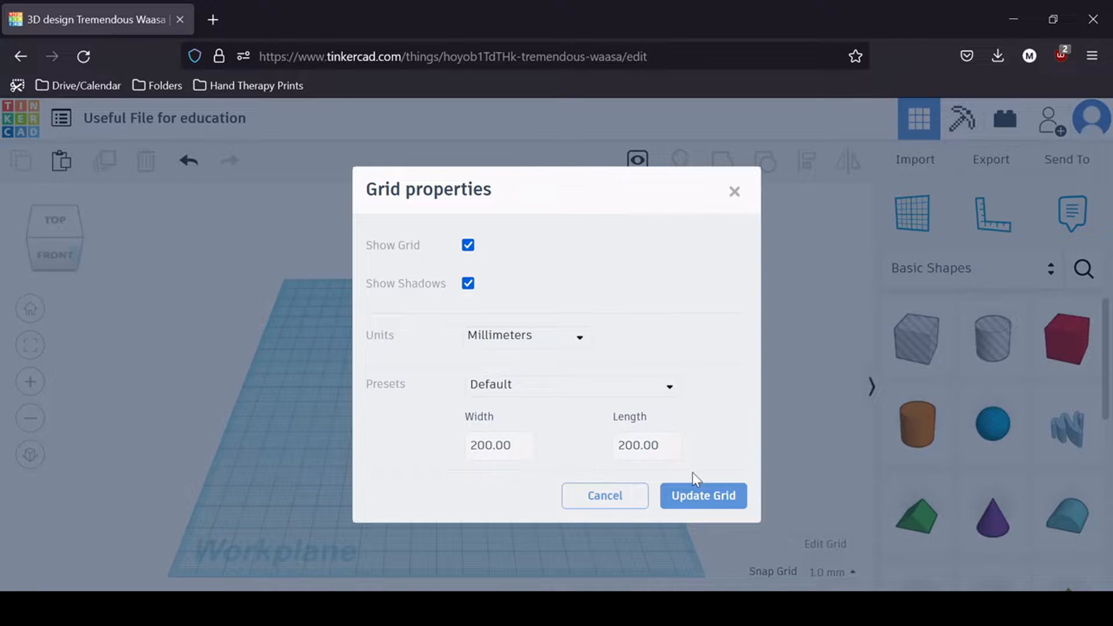
{"action": "left_click", "coordinate": [709, 505]}
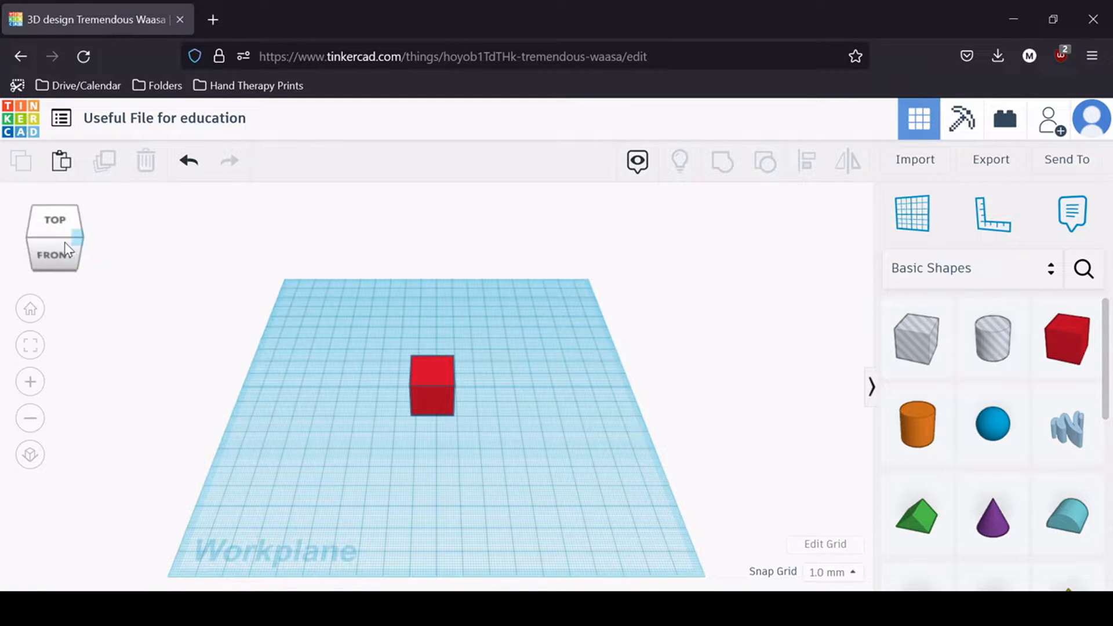
Step: Examine the box on the workplane from the right side and from the upper right-back corner, near and far
{"action": "mouse_move", "coordinate": [54, 240]}
{"action": "left_mouse_down"}
{"action": "mouse_move", "coordinate": [71, 231]}
{"action": "mouse_move", "coordinate": [37, 235]}
{"action": "mouse_move", "coordinate": [46, 254]}
{"action": "mouse_move", "coordinate": [62, 236]}
{"action": "mouse_move", "coordinate": [38, 240]}
{"action": "mouse_move", "coordinate": [65, 241]}
{"action": "mouse_move", "coordinate": [51, 238]}
{"action": "left_mouse_up"}
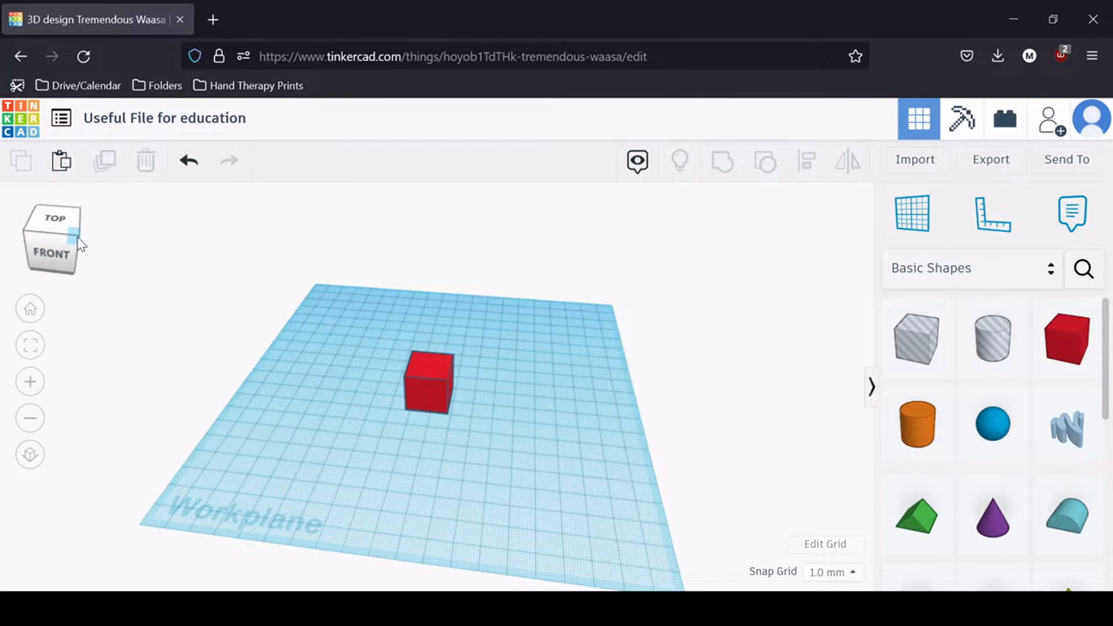
{"action": "left_click", "coordinate": [77, 236]}
{"action": "left_click", "coordinate": [78, 240]}
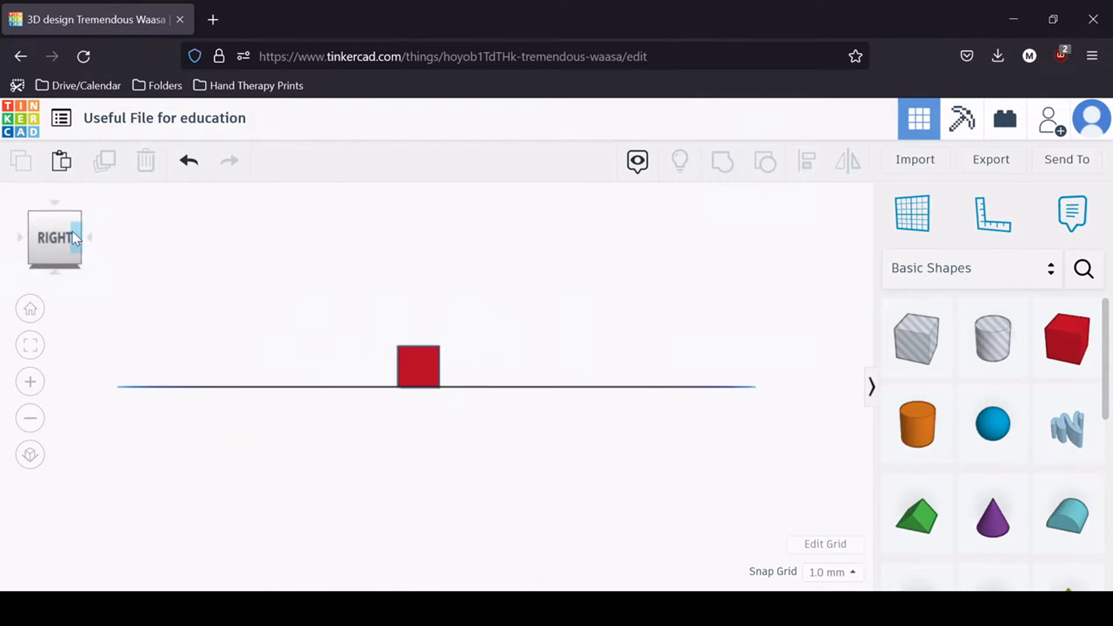
{"action": "left_click", "coordinate": [78, 218]}
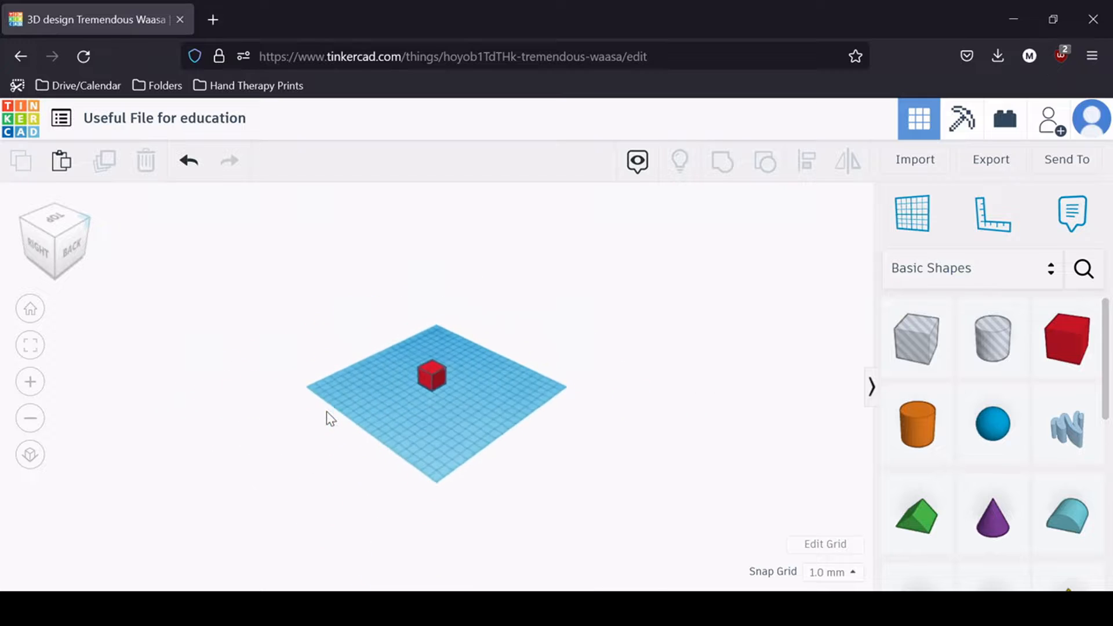
{"action": "scroll", "coordinate": [327, 412], "scroll_direction": "up", "scroll_amount": 5}
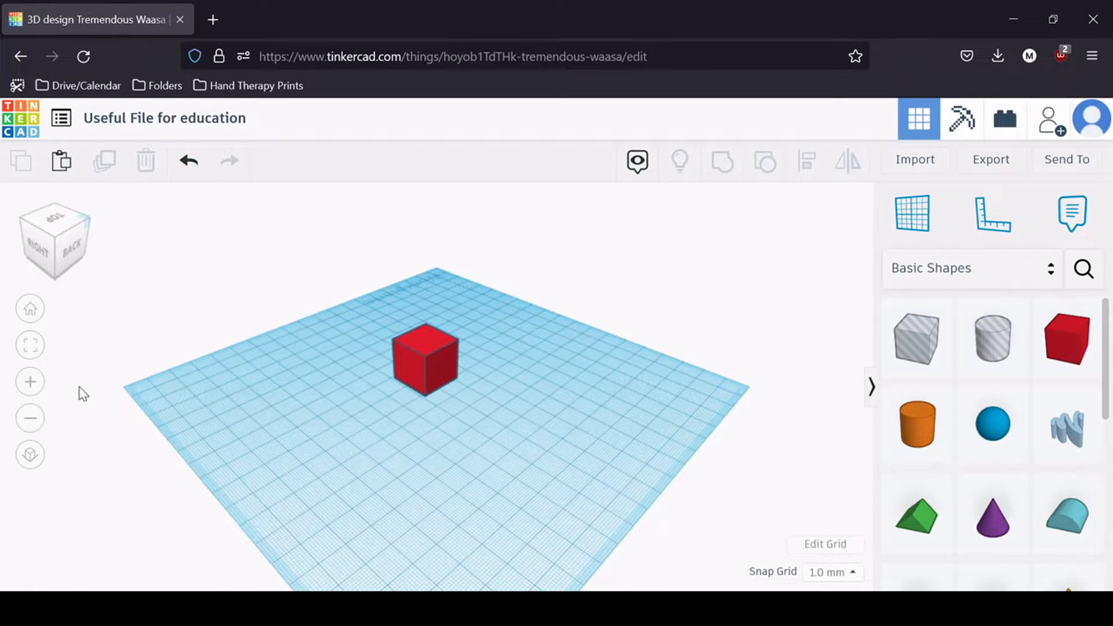
{"action": "left_click", "coordinate": [31, 384]}
{"action": "left_click", "coordinate": [30, 418]}
{"action": "key", "text": "ctrl+z"}
{"action": "scroll", "coordinate": [430, 425], "scroll_direction": "up", "scroll_amount": 1}
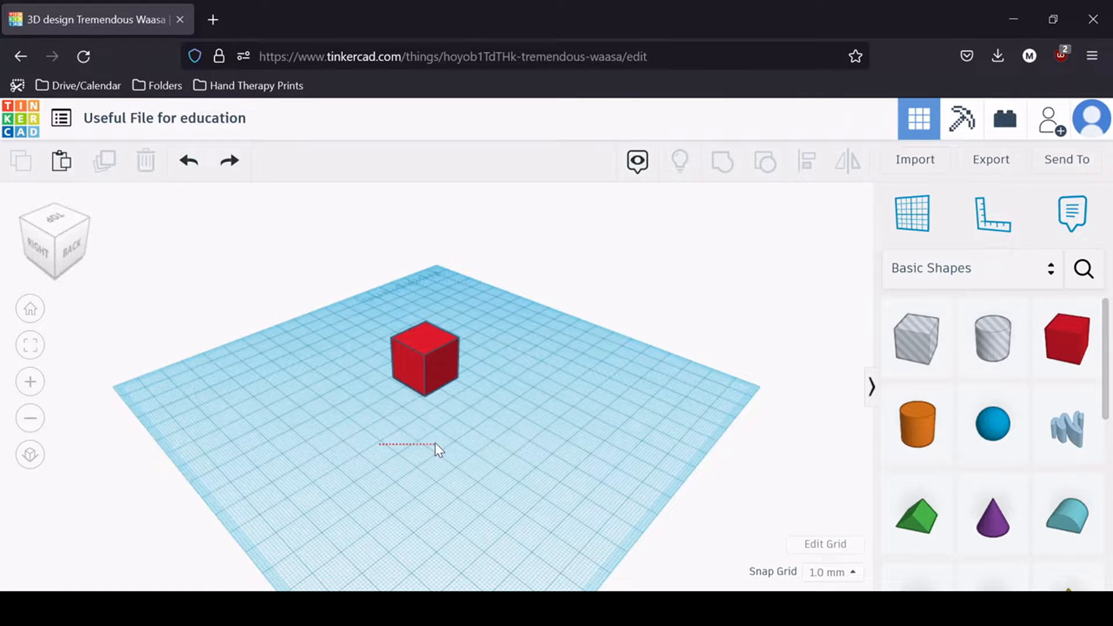
Step: Select the red box and collapse its shape properties, with the workplane viewed mainly from the right side
{"action": "left_click", "coordinate": [404, 364]}
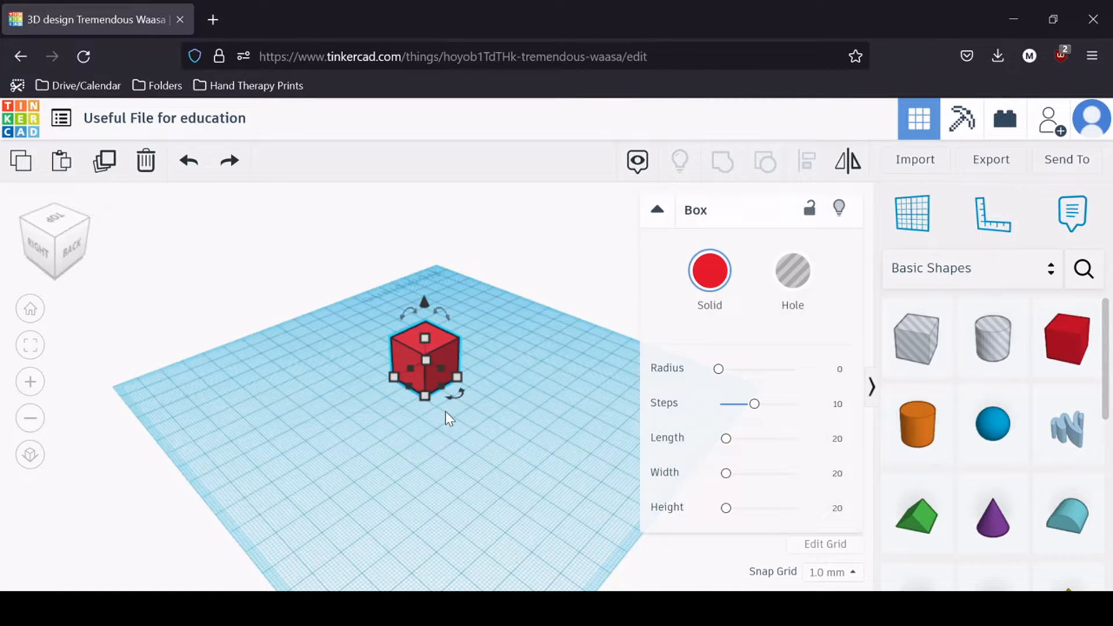
{"action": "left_click", "coordinate": [49, 250]}
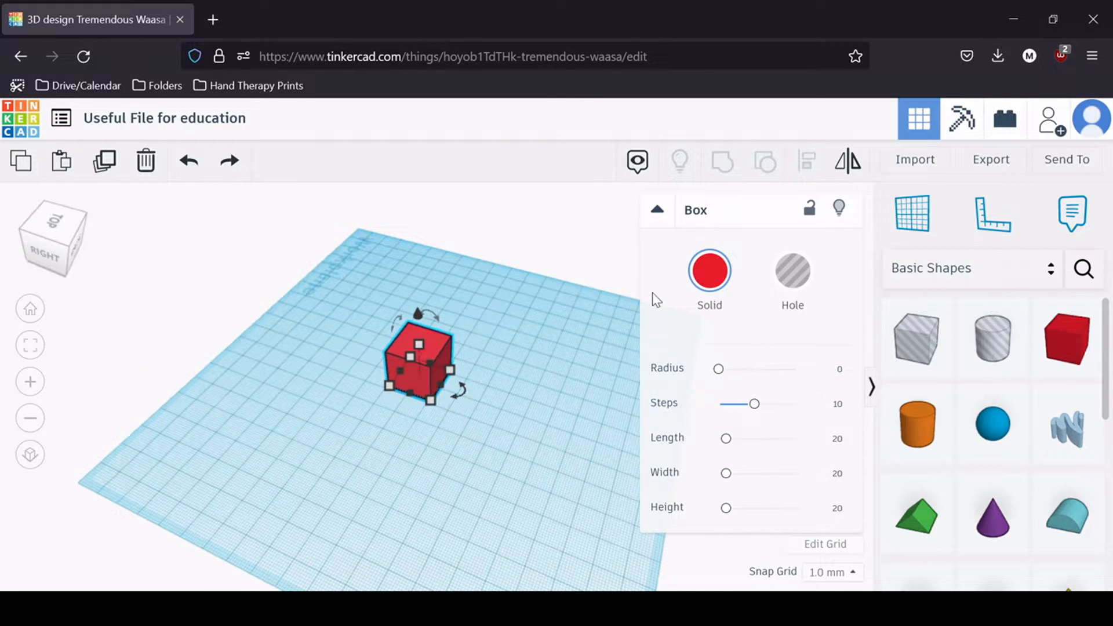
{"action": "left_click", "coordinate": [657, 210]}
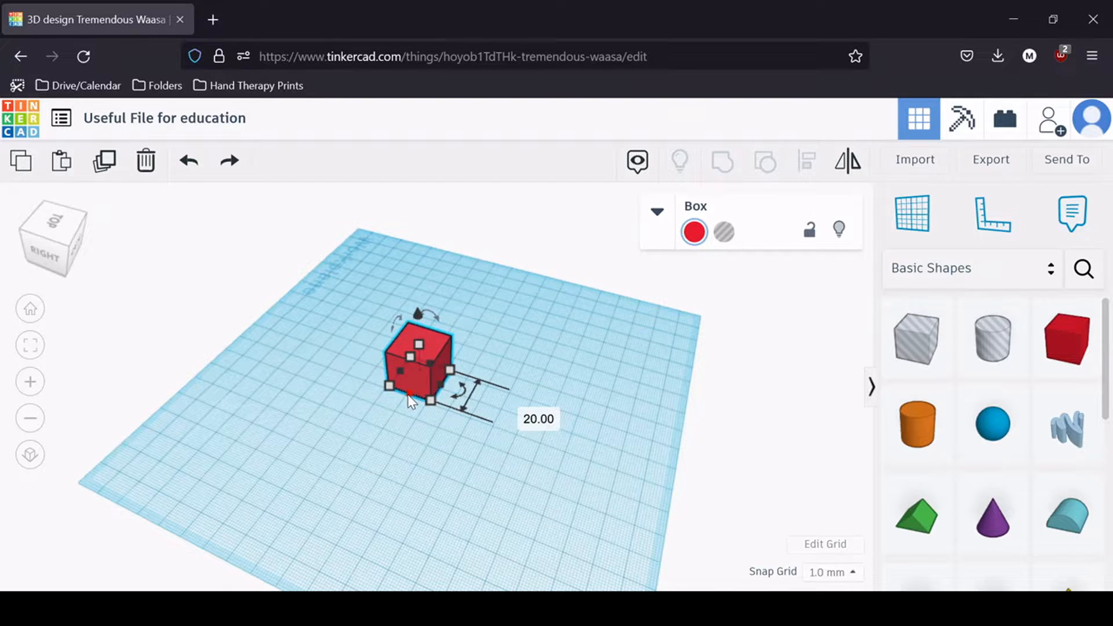
Step: Stretch one side of the box to 24 mm and enlarge its base in both directions, keeping the height
{"action": "mouse_move", "coordinate": [410, 400]}
{"action": "left_mouse_down"}
{"action": "mouse_move", "coordinate": [356, 486]}
{"action": "mouse_move", "coordinate": [405, 402]}
{"action": "left_mouse_up"}
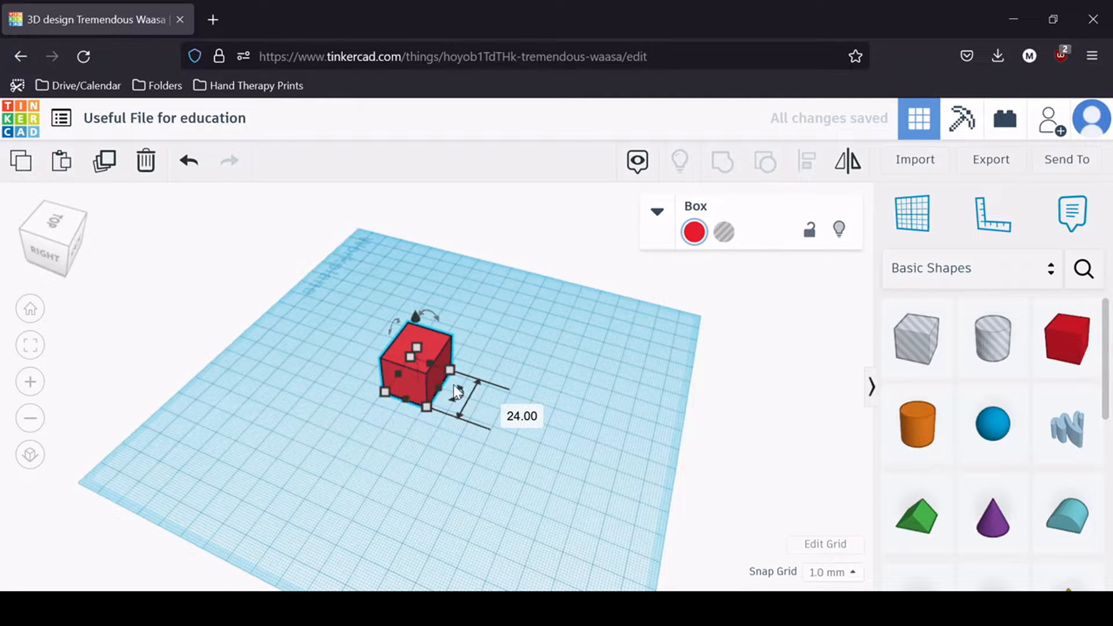
{"action": "left_click_drag", "start_coordinate": [439, 390], "coordinate": [470, 477]}
{"action": "left_click", "coordinate": [499, 547]}
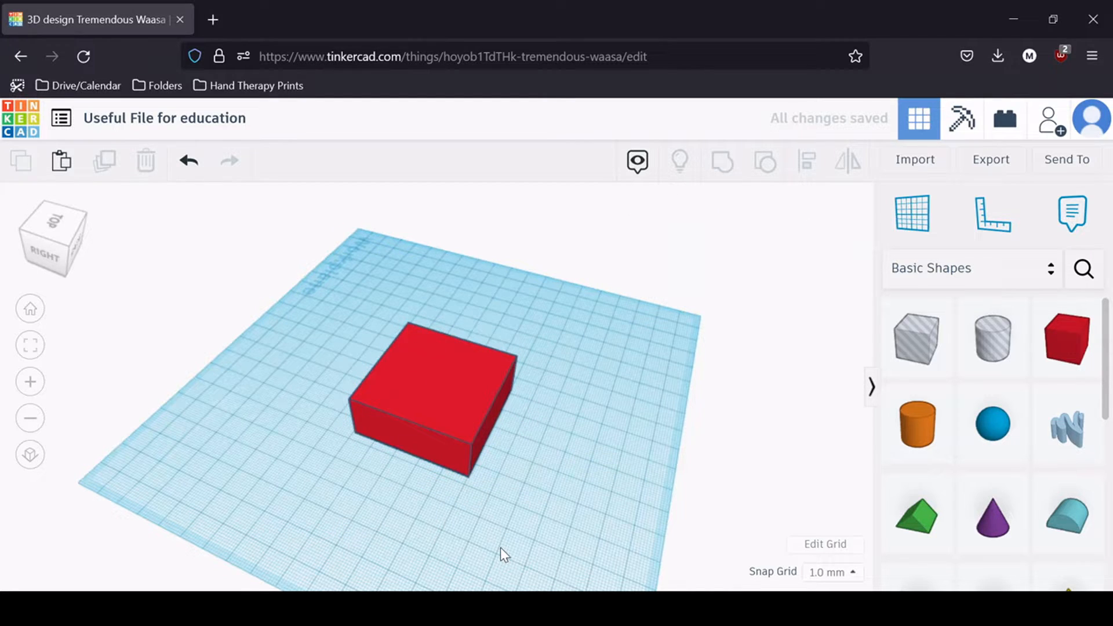
Step: Shrink the box's base from its near corner to about 21 by 17 mm
{"action": "left_click", "coordinate": [445, 403]}
{"action": "left_click_drag", "start_coordinate": [470, 477], "coordinate": [436, 397]}
{"action": "left_click", "coordinate": [472, 478]}
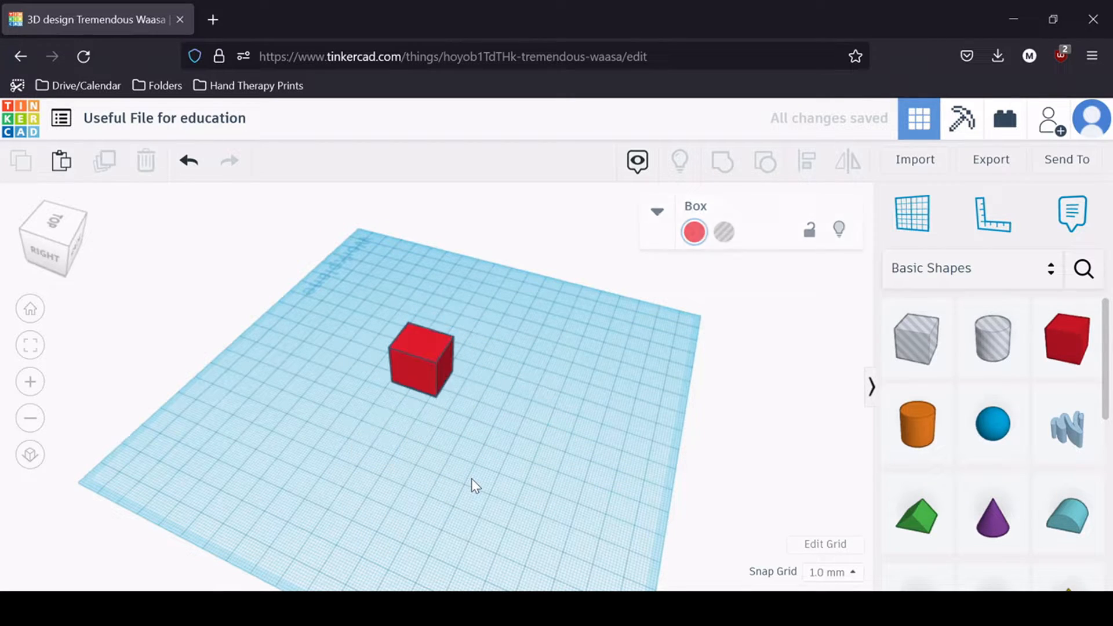
Step: Scale the whole box up proportionally from its near corner to a base of about 55.59 by 45 mm
{"action": "left_click", "coordinate": [428, 378]}
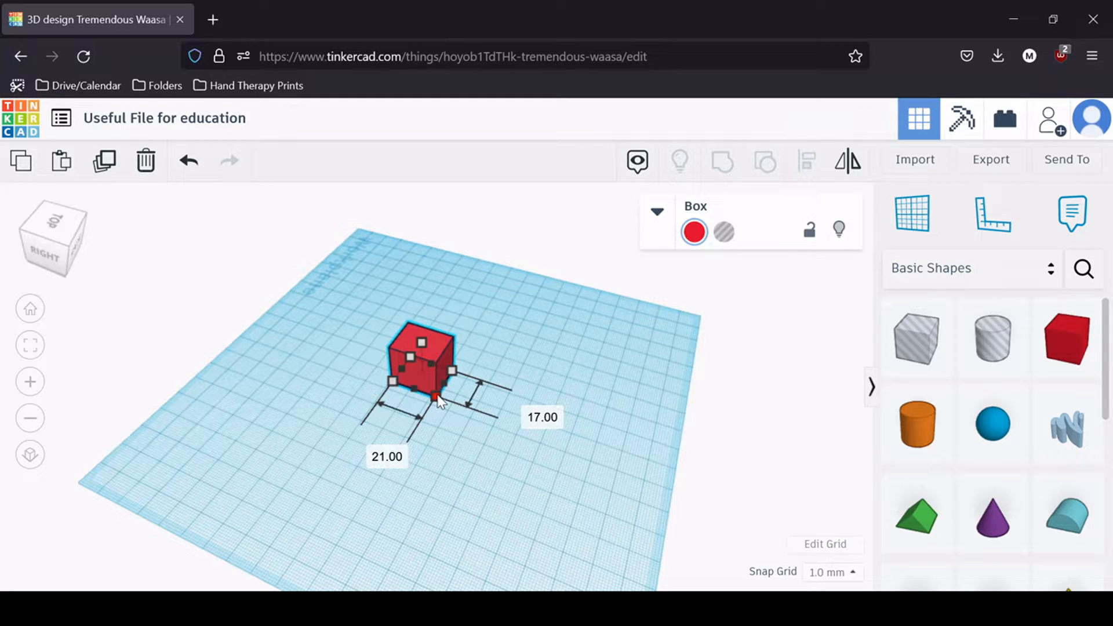
{"action": "left_click_drag", "start_coordinate": [438, 396], "coordinate": [483, 481]}
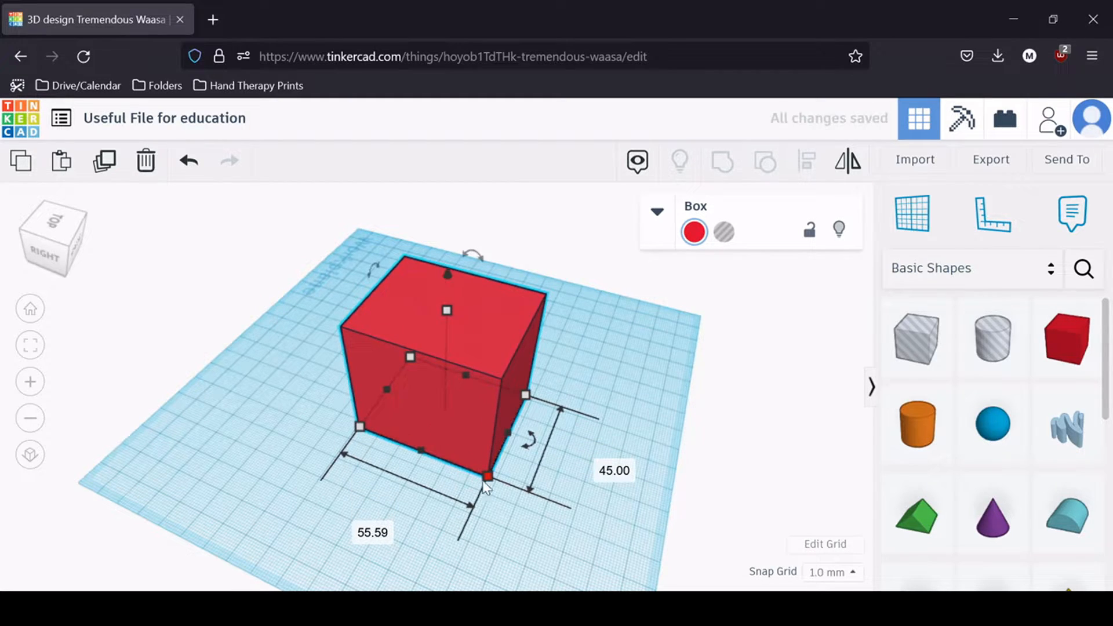
{"action": "left_click", "coordinate": [519, 531]}
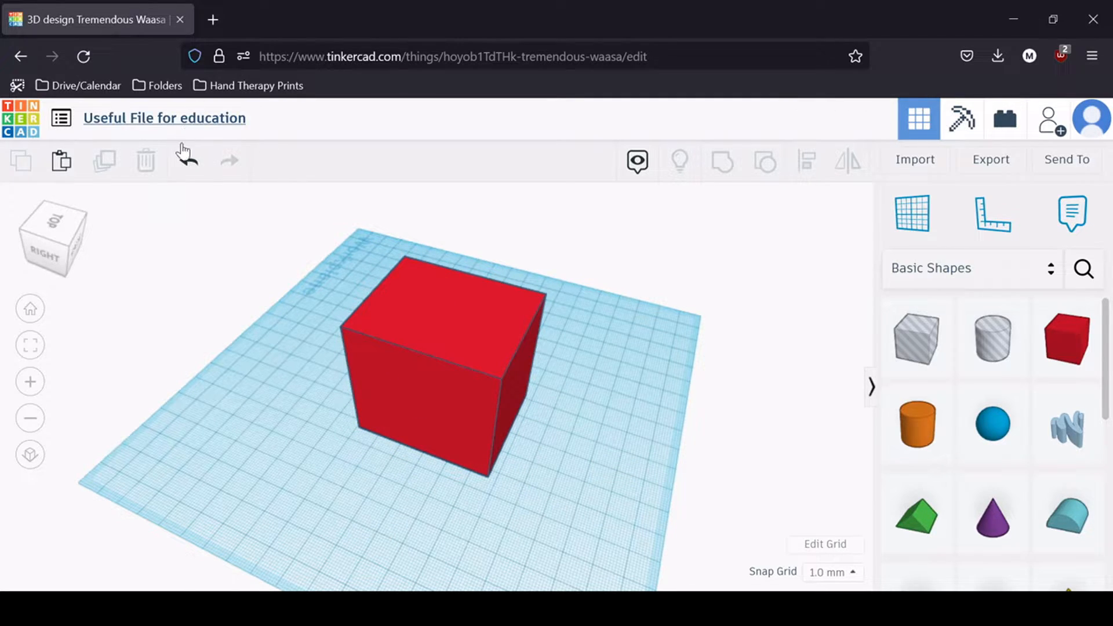
Step: Undo the proportional scaling of the box, redo it, and undo it again
{"action": "left_click", "coordinate": [188, 162]}
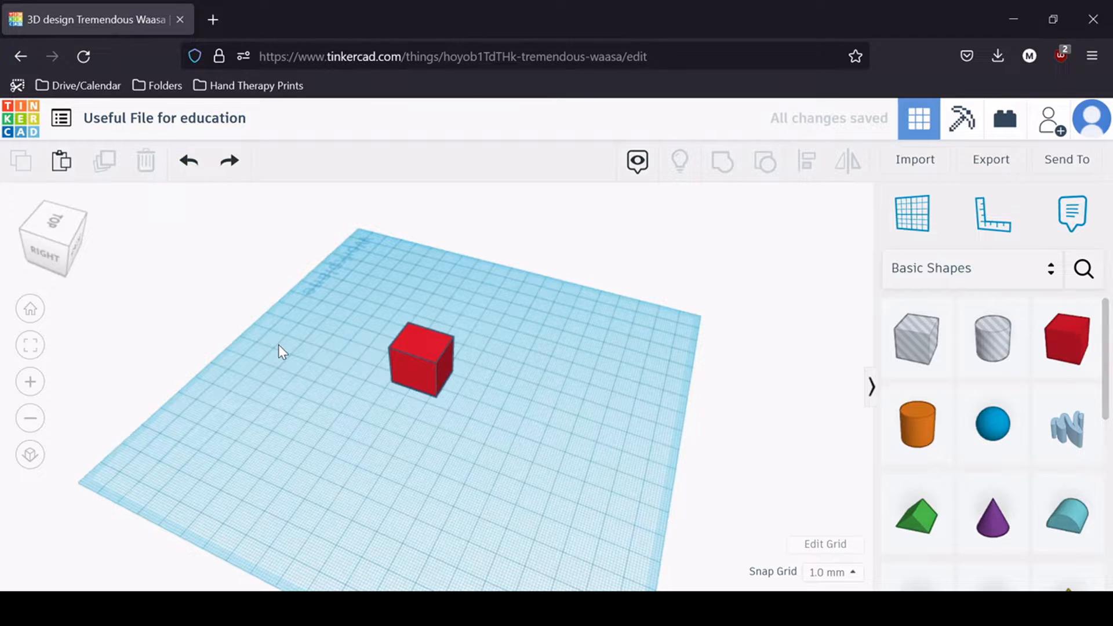
{"action": "left_click", "coordinate": [238, 161]}
{"action": "left_click", "coordinate": [189, 161]}
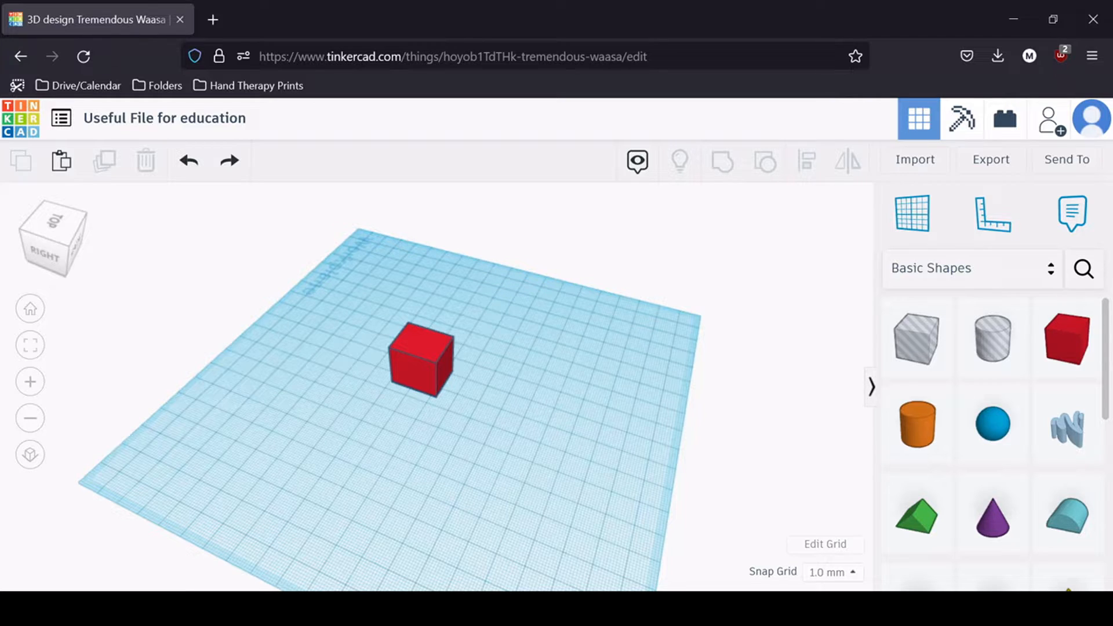
Step: Adjust the box's height slightly, and lift it 3 mm off the workplane before setting its elevation to 0 mm
{"action": "left_click", "coordinate": [409, 336]}
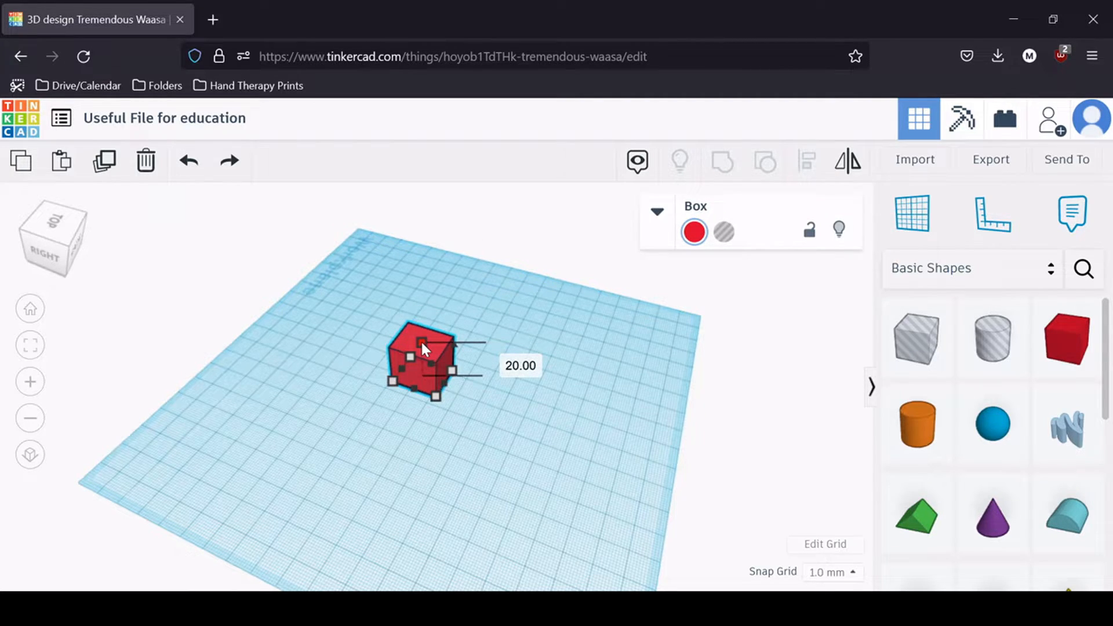
{"action": "left_click_drag", "start_coordinate": [422, 343], "coordinate": [411, 308]}
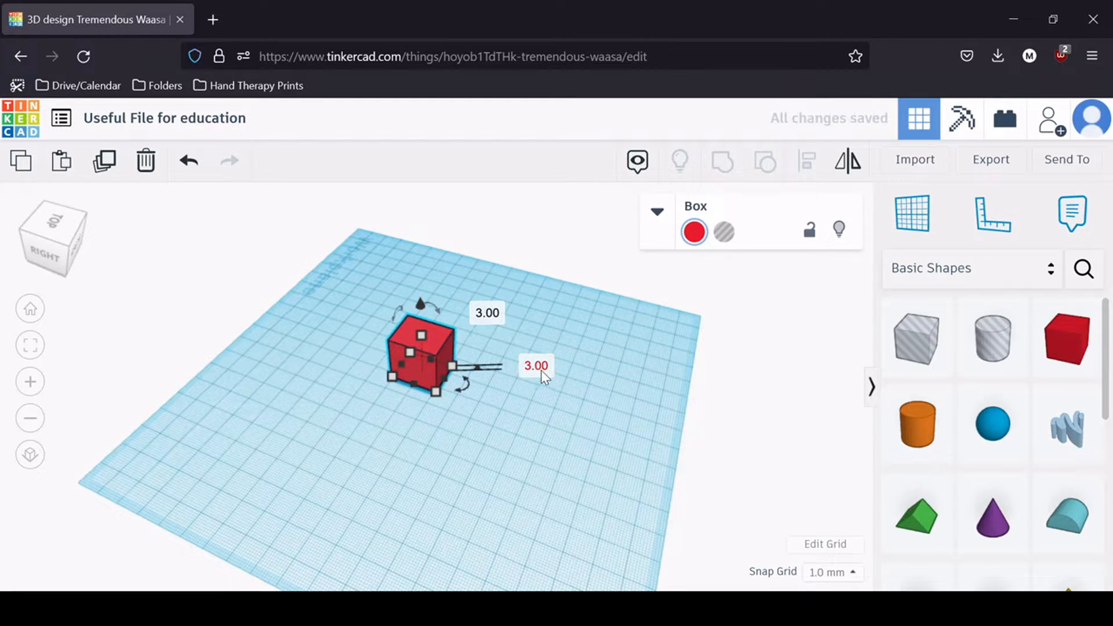
{"action": "type", "text": "0"}
{"action": "key", "text": "Return"}
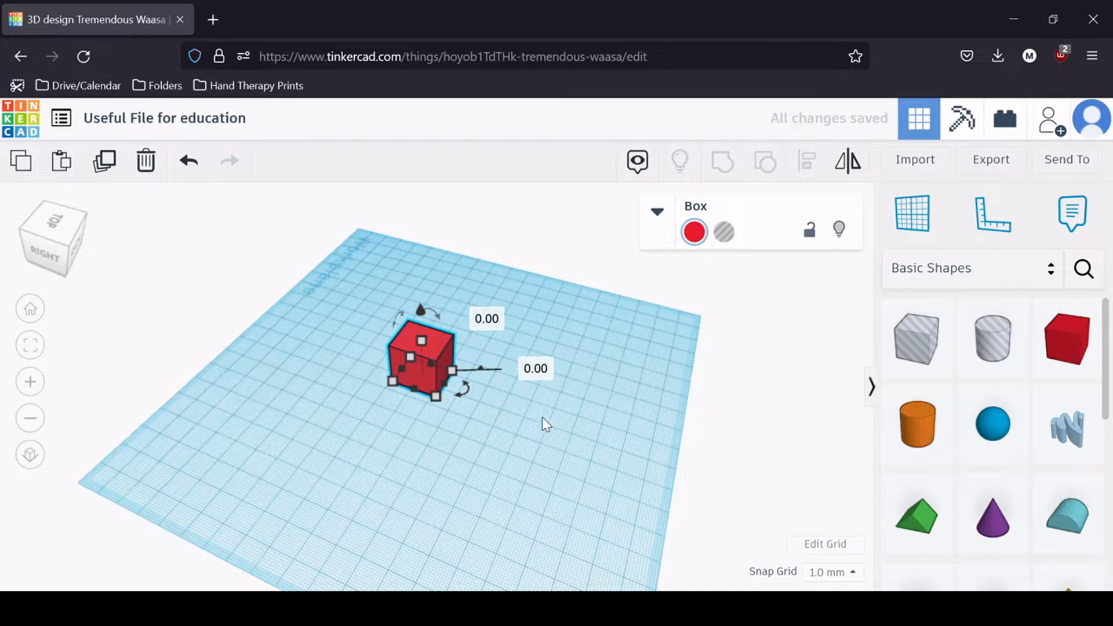
{"action": "left_click", "coordinate": [536, 447]}
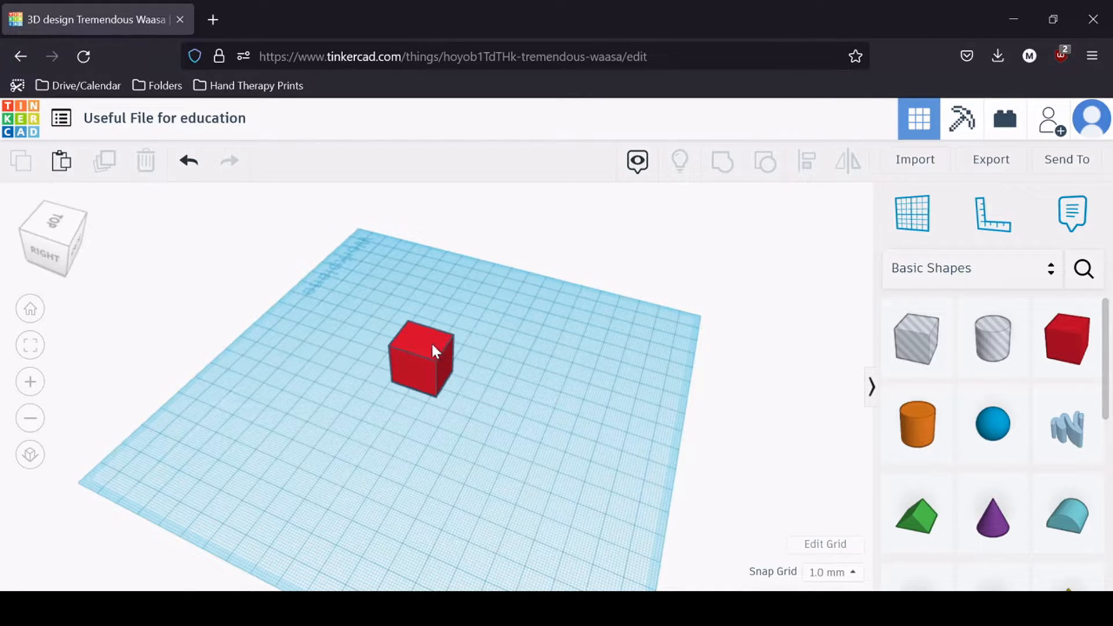
Step: Nudge the box back and forth across the workplane along both horizontal axes in single grid steps
{"action": "left_click", "coordinate": [413, 352]}
{"action": "key", "text": "Right"}
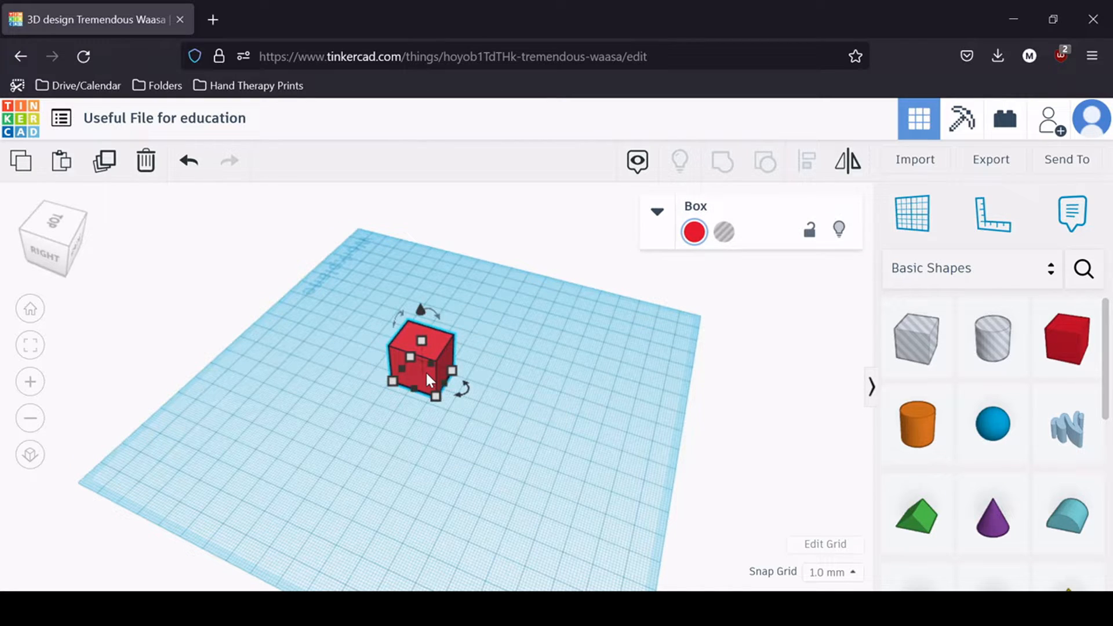
{"action": "key", "text": "Down"}
{"action": "key", "text": "Left"}
{"action": "key", "text": "Up"}
{"action": "key", "text": "Right"}
{"action": "key", "text": "Down"}
{"action": "key", "text": "Left"}
{"action": "key", "text": "Up"}
{"action": "key", "text": "Down"}
{"action": "key", "text": "Down"}
{"action": "key", "text": "Down"}
{"action": "key", "text": "Down"}
{"action": "key", "text": "Down"}
{"action": "key", "text": "Down"}
{"action": "key", "text": "Down"}
{"action": "key", "text": "Down"}
{"action": "key", "text": "Down"}
{"action": "key", "text": "Down"}
{"action": "key", "text": "Down"}
{"action": "key", "text": "Down"}
{"action": "key", "text": "Down"}
{"action": "key", "text": "Down"}
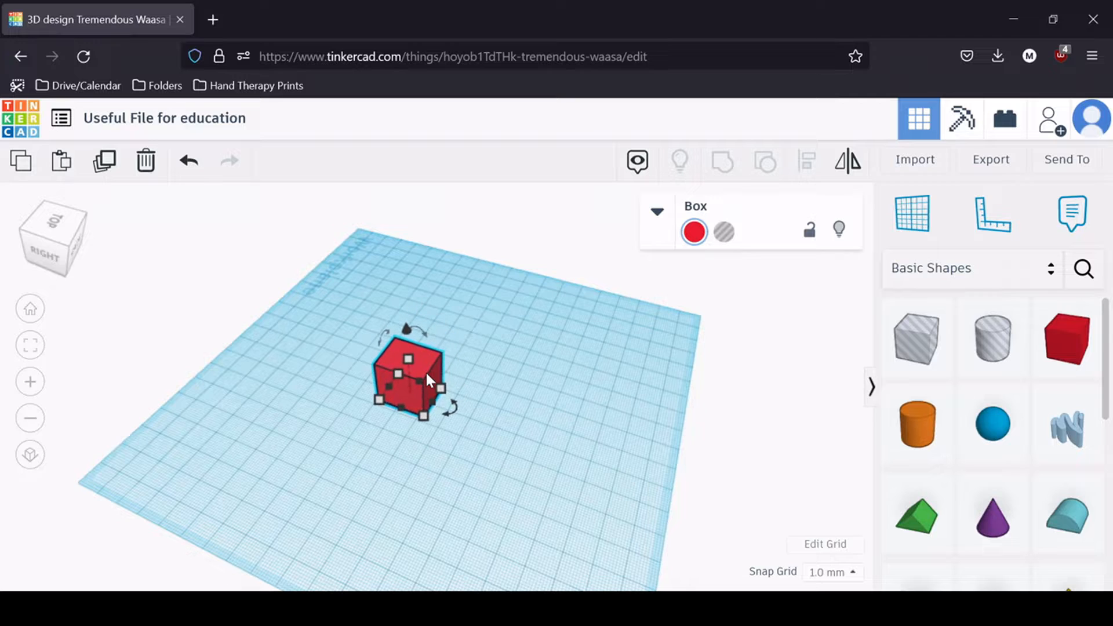
{"action": "key", "text": "Right"}
{"action": "key", "text": "Up"}
{"action": "key", "text": "Up"}
{"action": "key", "text": "Up"}
{"action": "key", "text": "Up"}
{"action": "key", "text": "Up"}
{"action": "key", "text": "Up"}
{"action": "key", "text": "Up"}
{"action": "key", "text": "Up"}
{"action": "key", "text": "Up"}
{"action": "key", "text": "Up"}
{"action": "key", "text": "Up"}
{"action": "key", "text": "Up"}
{"action": "key", "text": "Up"}
{"action": "key", "text": "Up"}
{"action": "key", "text": "Right"}
{"action": "key", "text": "Right"}
{"action": "key", "text": "Right"}
{"action": "key", "text": "Right"}
{"action": "key", "text": "Right"}
{"action": "key", "text": "Right"}
{"action": "key", "text": "Right"}
{"action": "key", "text": "Right"}
{"action": "key", "text": "Right"}
{"action": "key", "text": "Right"}
{"action": "key", "text": "Right"}
{"action": "key", "text": "Right"}
{"action": "key", "text": "Right"}
{"action": "key", "text": "Right"}
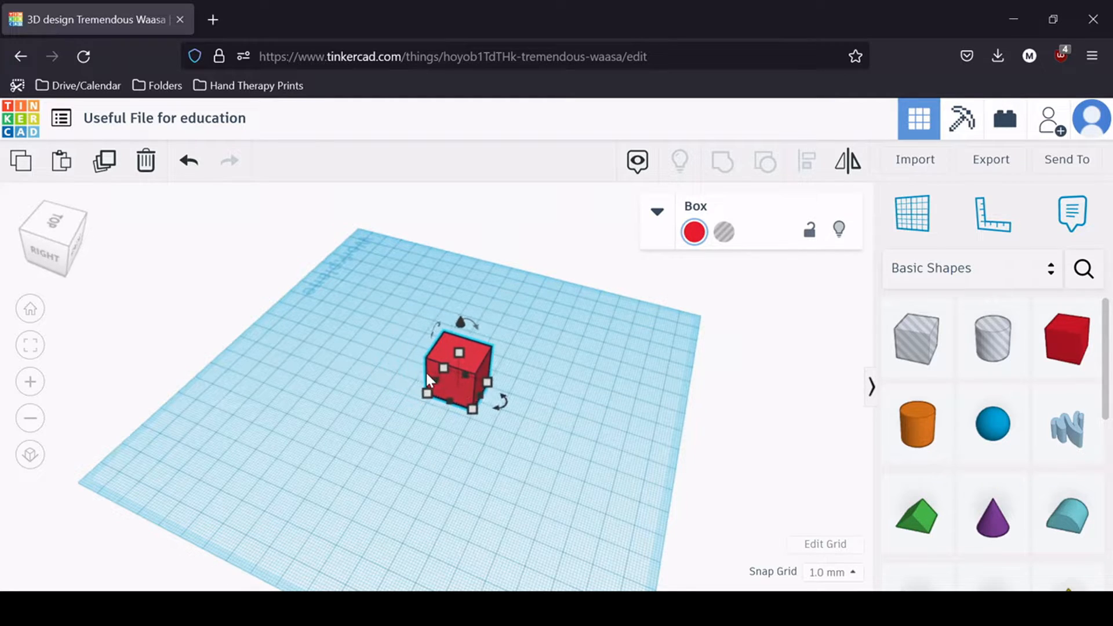
{"action": "key", "text": "Down"}
{"action": "key", "text": "Down"}
{"action": "key", "text": "Down"}
{"action": "key", "text": "Down"}
{"action": "key", "text": "Down"}
{"action": "key", "text": "Down"}
{"action": "key", "text": "Down"}
{"action": "key", "text": "Down"}
{"action": "key", "text": "Down"}
{"action": "key", "text": "Down"}
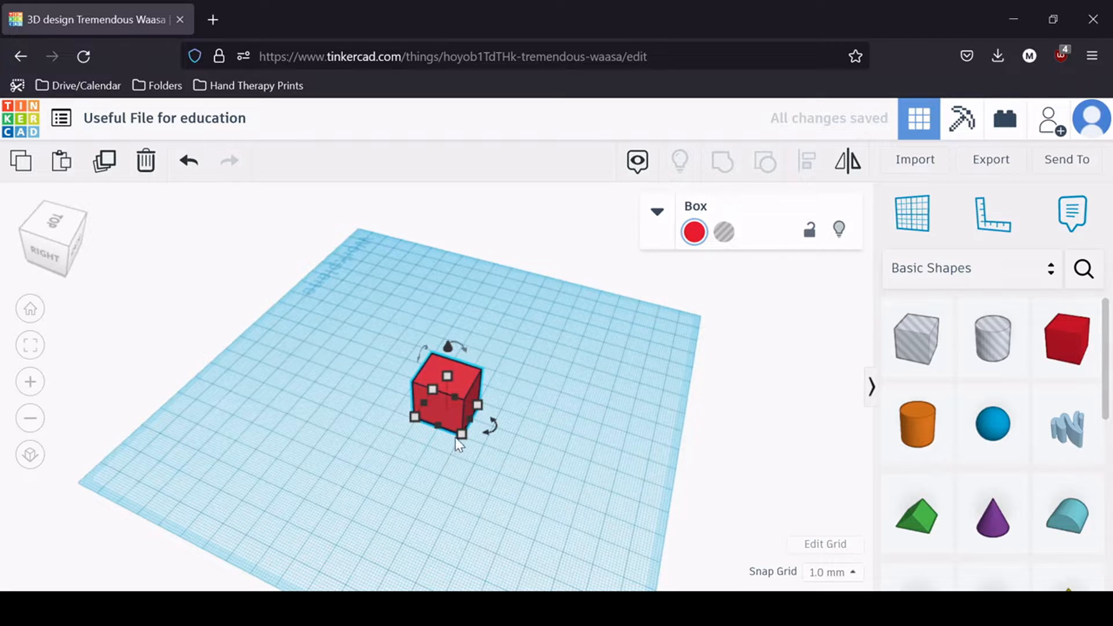
Step: Set both base dimensions of the box to 30 mm
{"action": "mouse_move", "coordinate": [462, 434]}
{"action": "left_click", "coordinate": [392, 497]}
{"action": "type", "text": "30"}
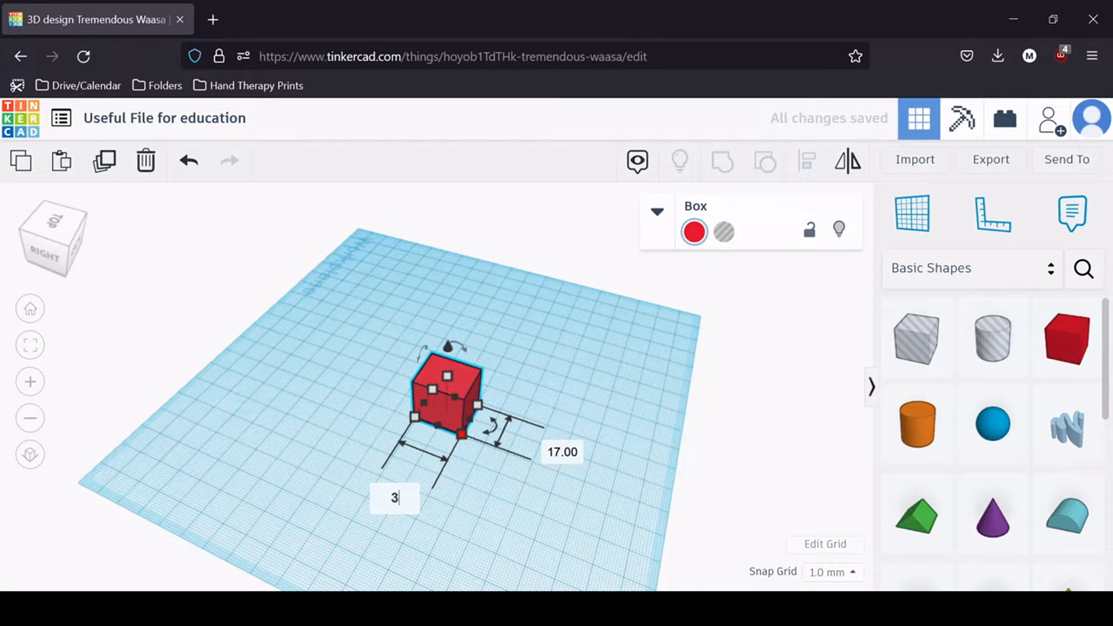
{"action": "key", "text": "Tab"}
{"action": "type", "text": "30"}
{"action": "key", "text": "Return"}
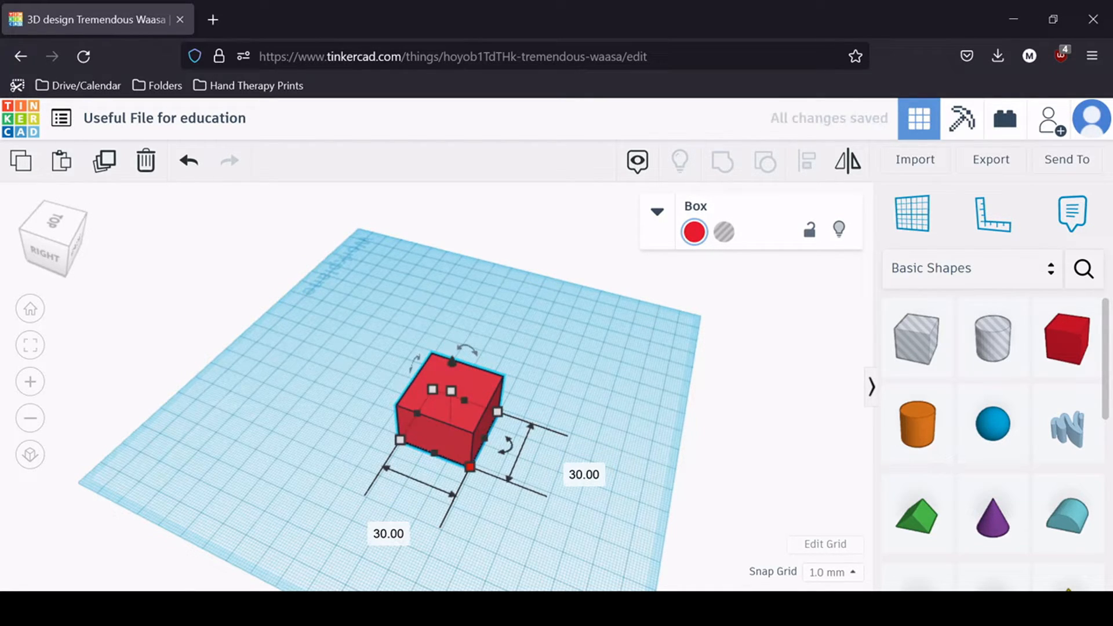
Step: Set the box's height to 30 mm and deselect it
{"action": "mouse_move", "coordinate": [451, 391]}
{"action": "left_click", "coordinate": [560, 415]}
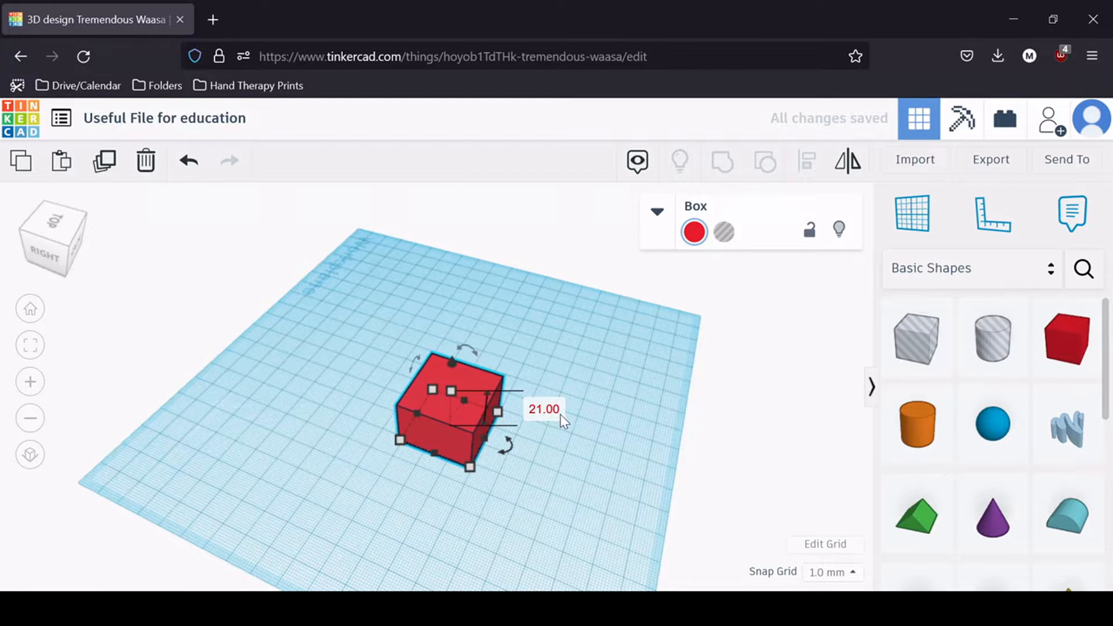
{"action": "type", "text": "30"}
{"action": "key", "text": "Return"}
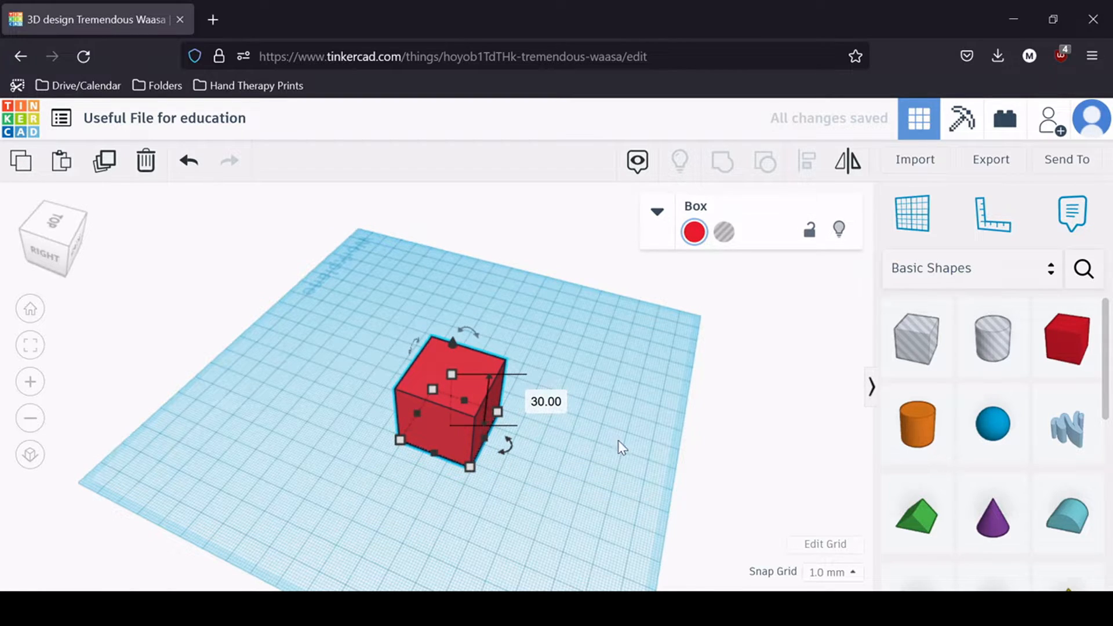
{"action": "left_click", "coordinate": [589, 506]}
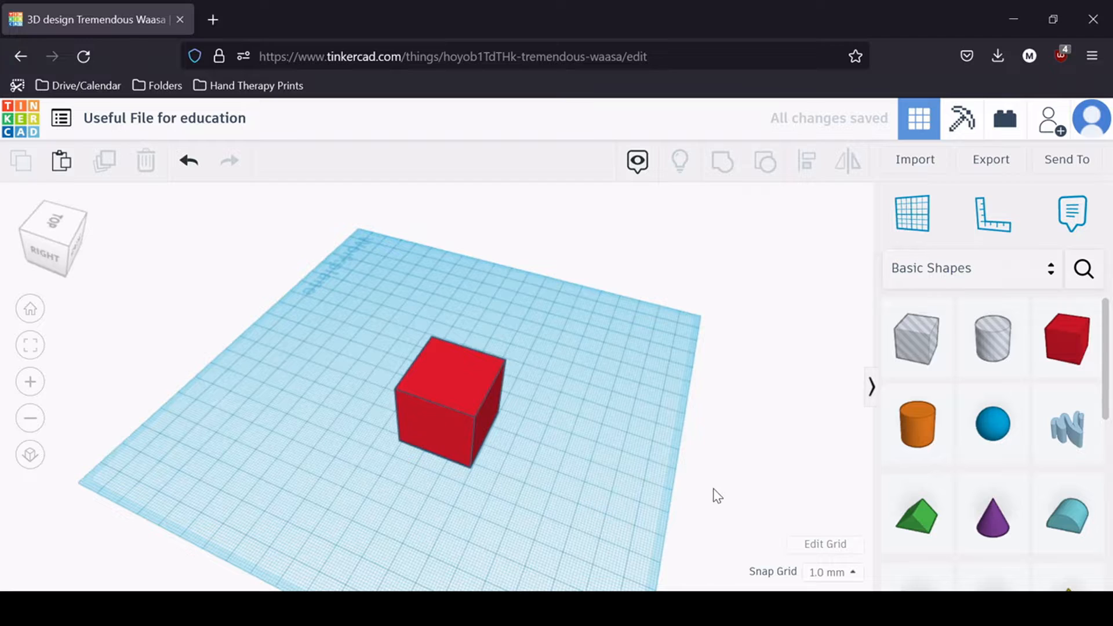
Step: Move the box across the workplane along one axis by exactly 20 mm and deselect it
{"action": "left_click_drag", "start_coordinate": [712, 493], "coordinate": [534, 397]}
{"action": "left_click", "coordinate": [449, 372]}
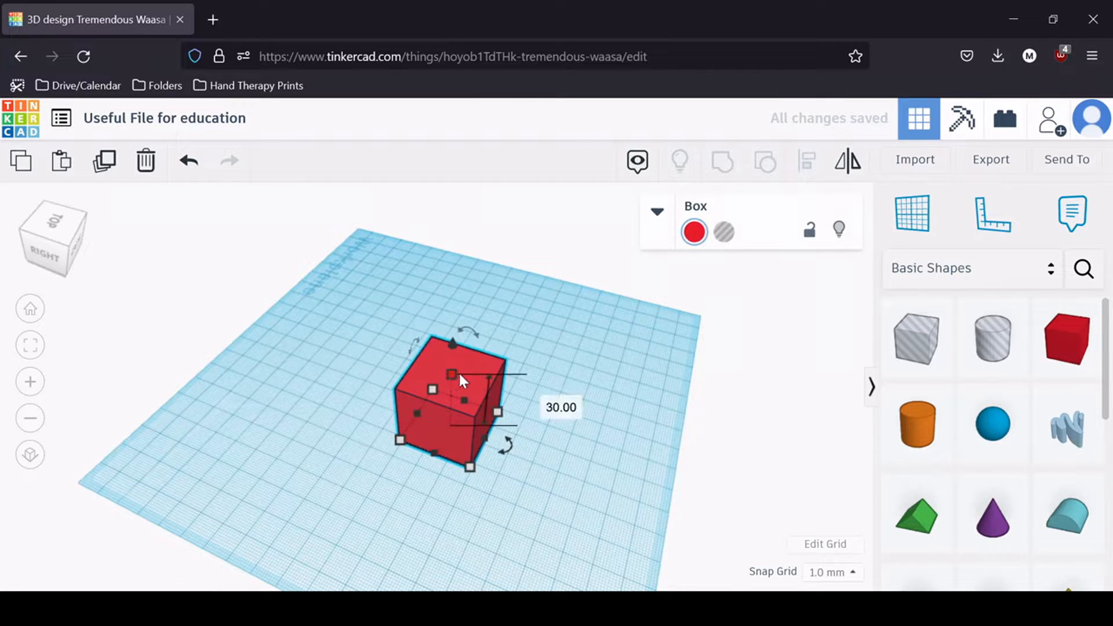
{"action": "left_click_drag", "start_coordinate": [475, 367], "coordinate": [430, 354]}
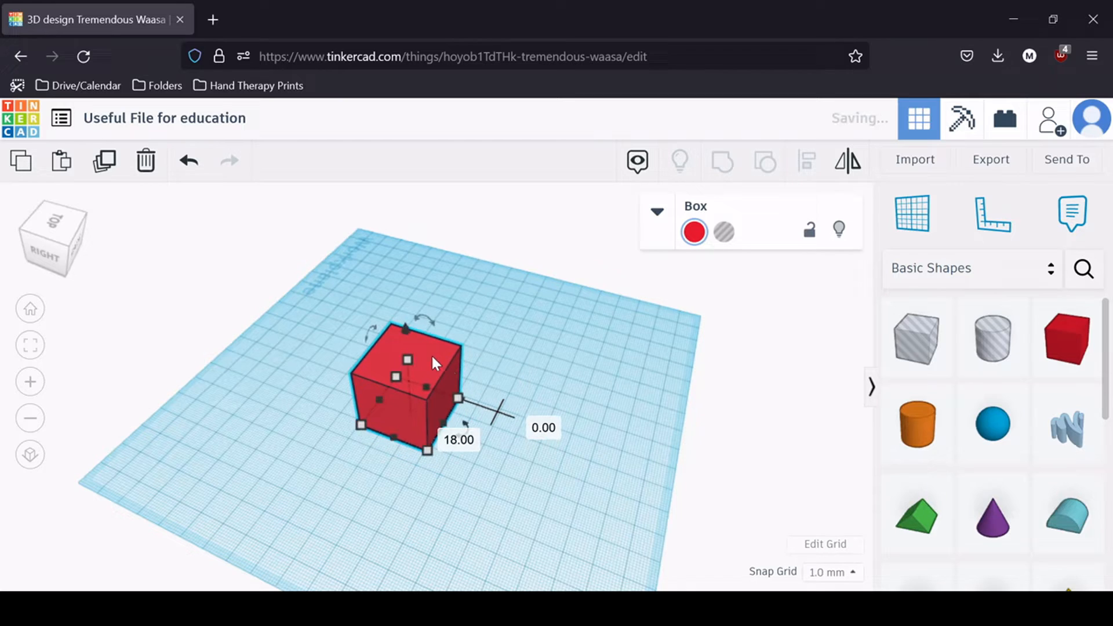
{"action": "left_click", "coordinate": [457, 439]}
{"action": "type", "text": "20"}
{"action": "key", "text": "Return"}
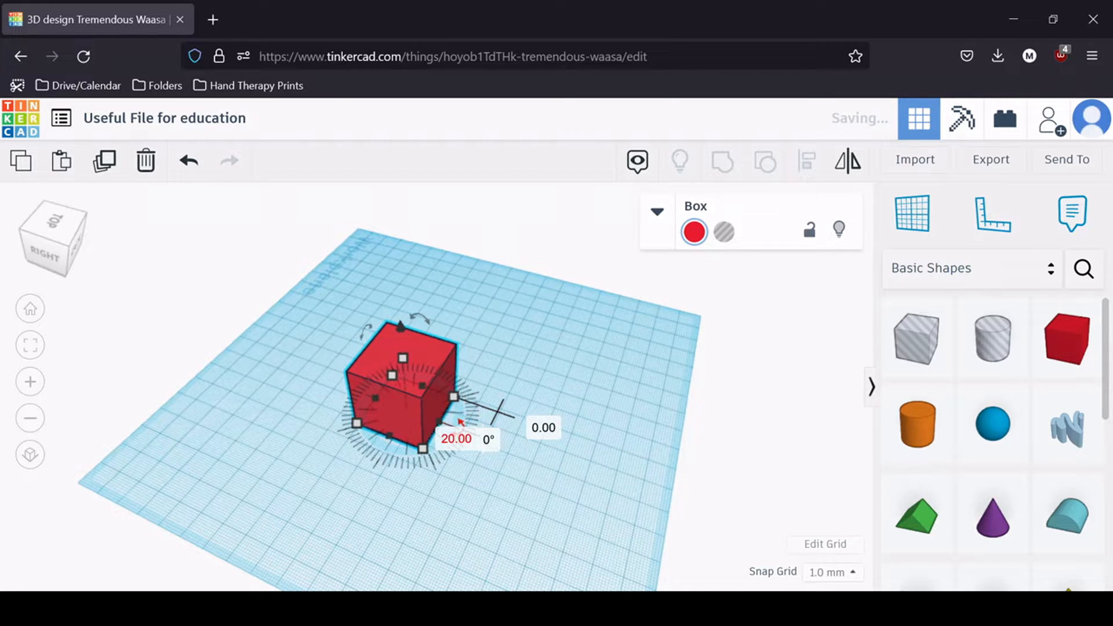
{"action": "left_click", "coordinate": [541, 360]}
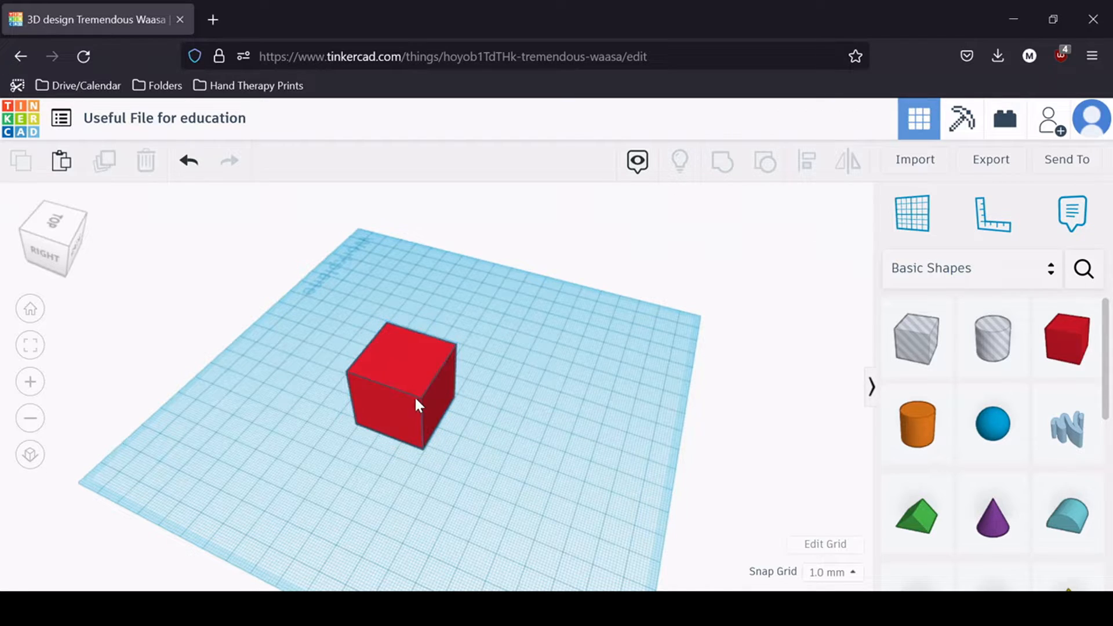
Step: Place a roof shape on the workplane beside the box and rotate it 90° to stand on its triangular end
{"action": "left_click", "coordinate": [411, 396]}
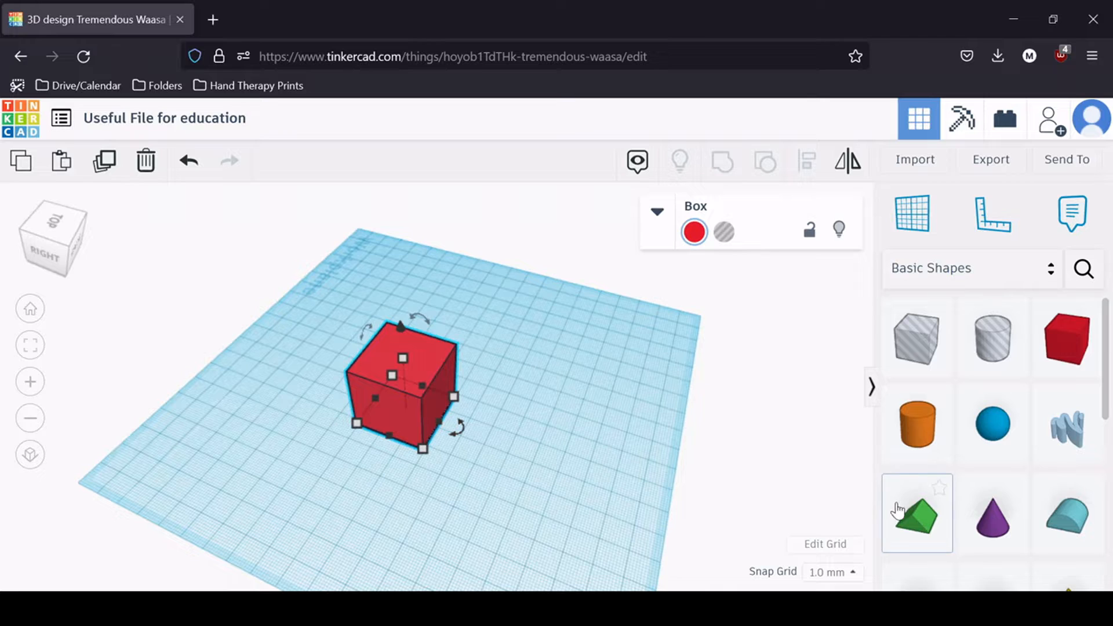
{"action": "left_click_drag", "start_coordinate": [897, 510], "coordinate": [551, 451]}
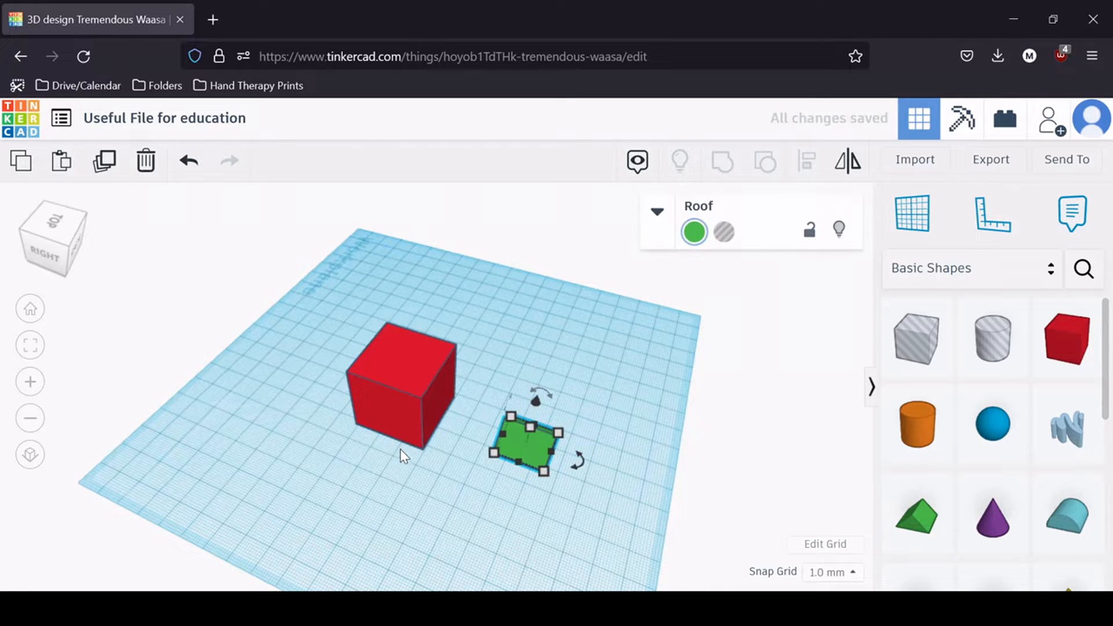
{"action": "left_click_drag", "start_coordinate": [551, 388], "coordinate": [567, 442]}
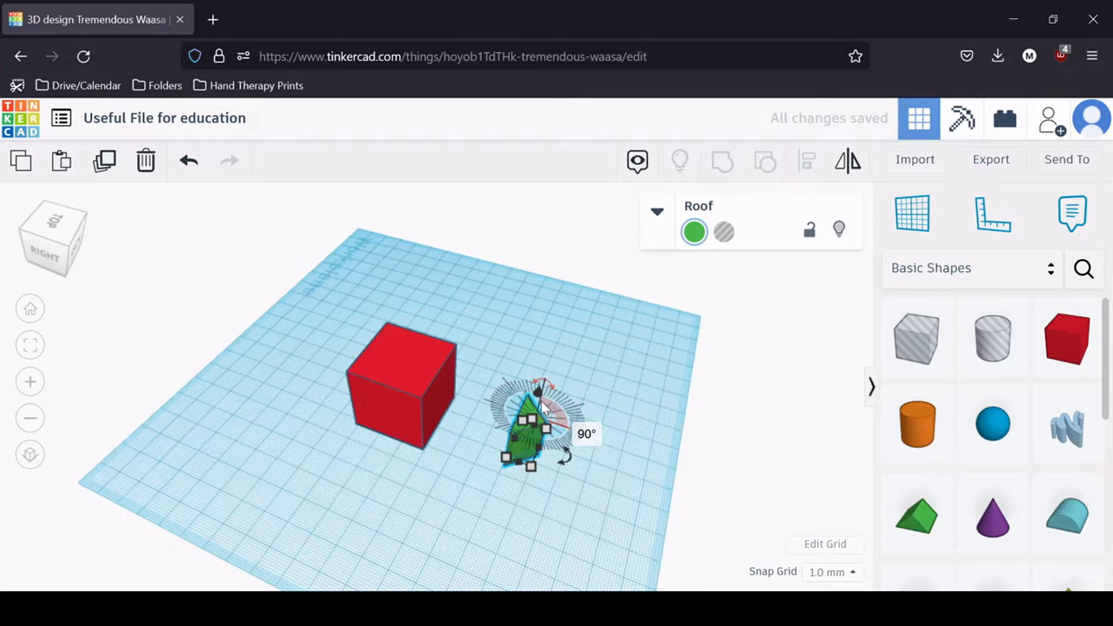
Step: Raise the upright roof vertically and set its elevation above the workplane to 0 mm
{"action": "left_click_drag", "start_coordinate": [537, 393], "coordinate": [537, 381]}
{"action": "left_click", "coordinate": [657, 453]}
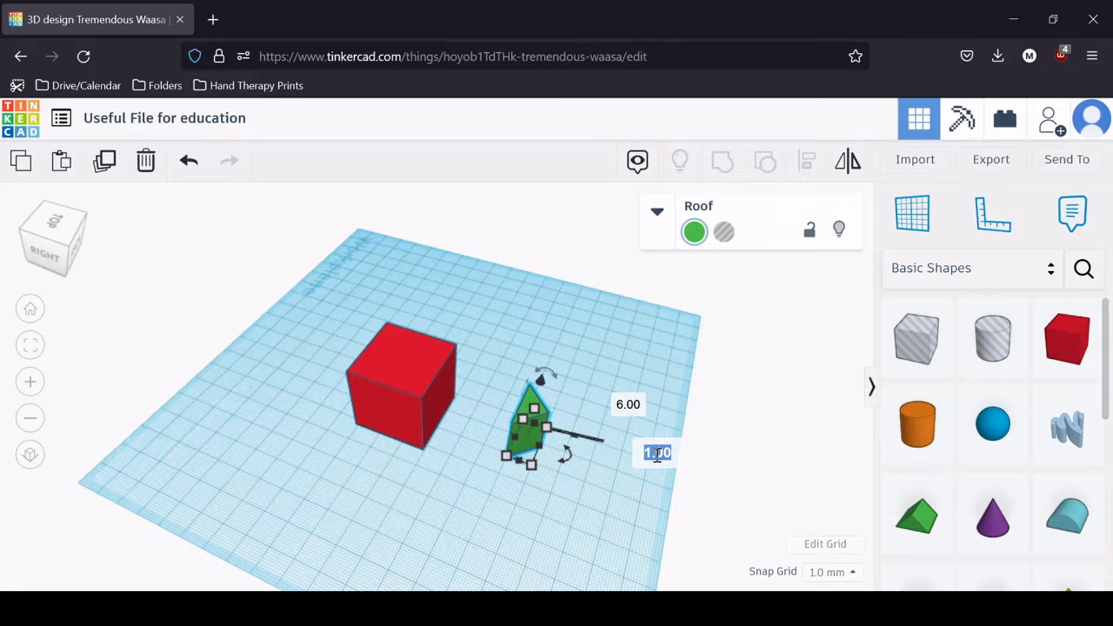
{"action": "type", "text": "0"}
{"action": "key", "text": "Return"}
{"action": "left_click", "coordinate": [594, 520]}
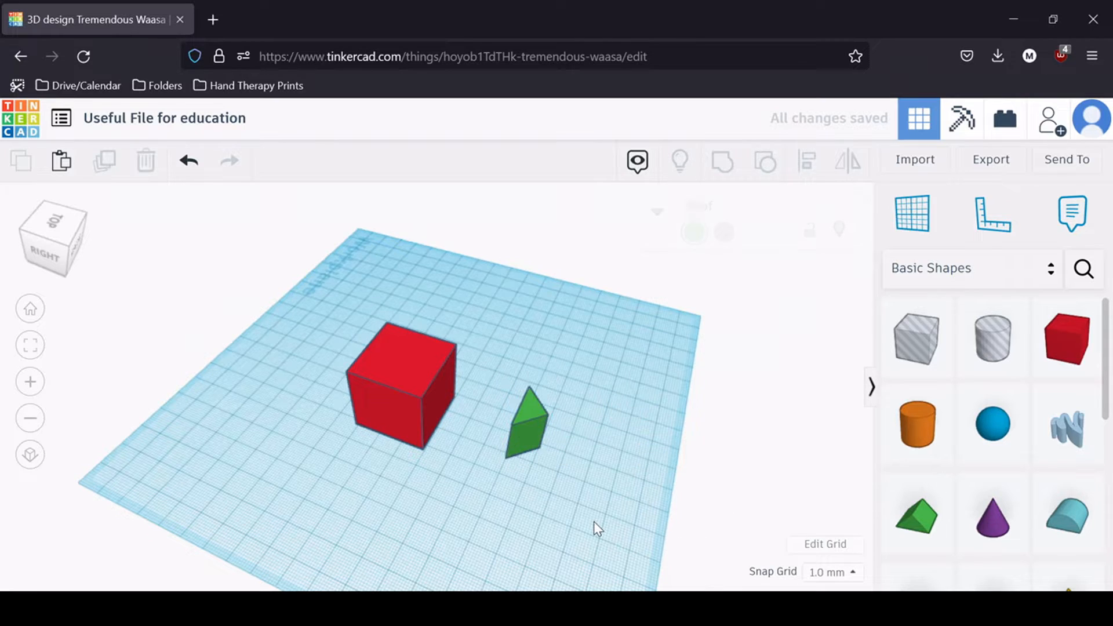
Step: Mirror the roof horizontally along the axis pointing away from the box
{"action": "left_click", "coordinate": [530, 430]}
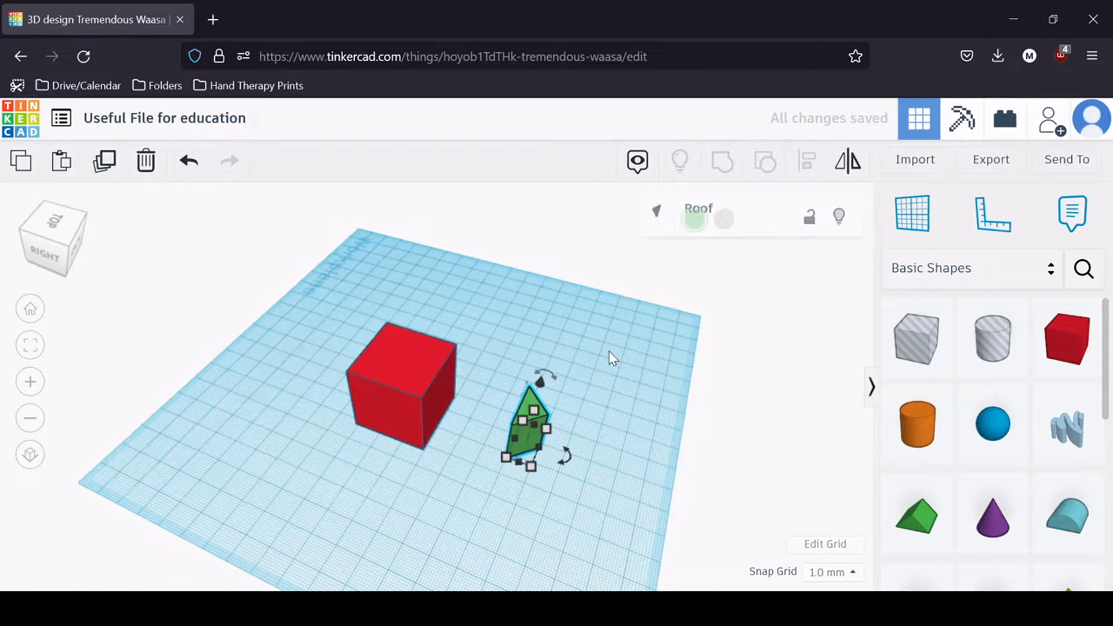
{"action": "left_click", "coordinate": [852, 161]}
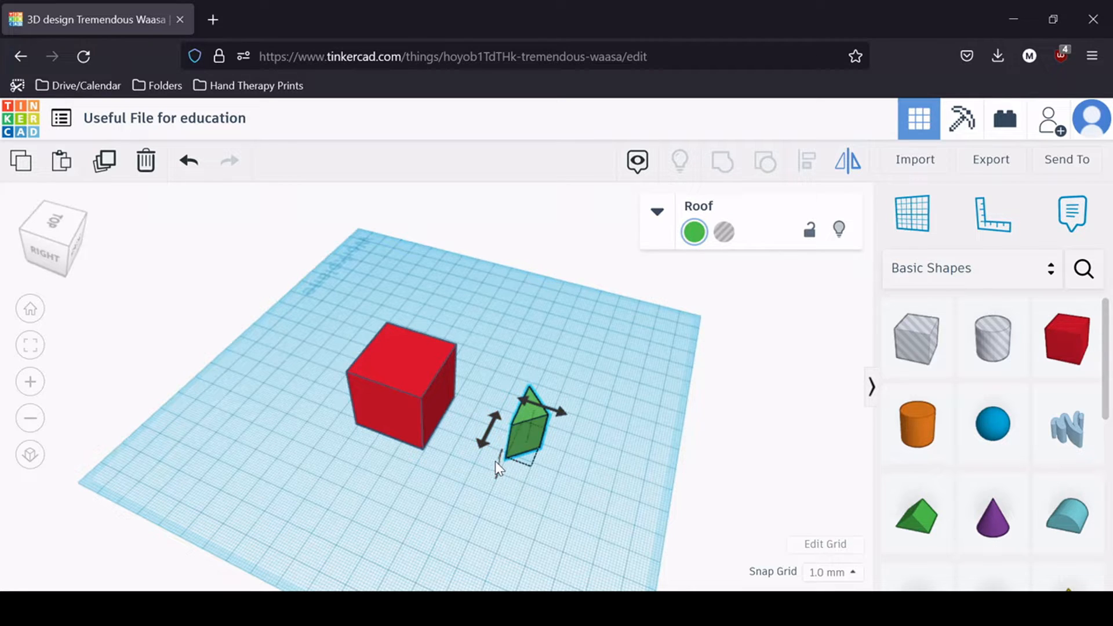
{"action": "left_click_drag", "start_coordinate": [51, 239], "coordinate": [44, 237]}
{"action": "left_click", "coordinate": [44, 239]}
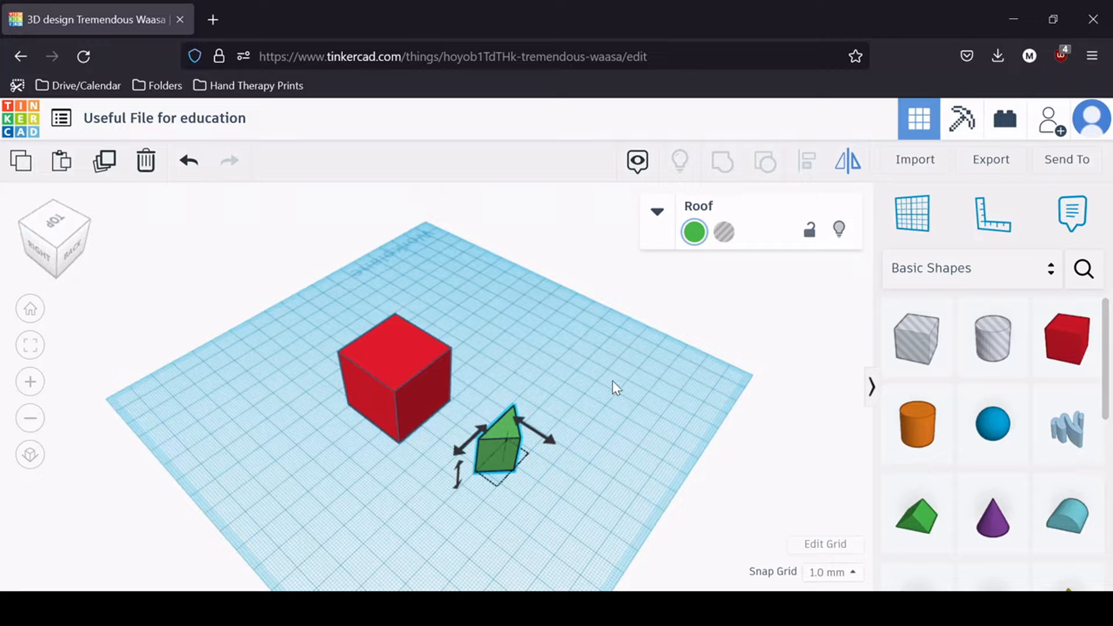
{"action": "left_click_drag", "start_coordinate": [550, 434], "coordinate": [548, 444]}
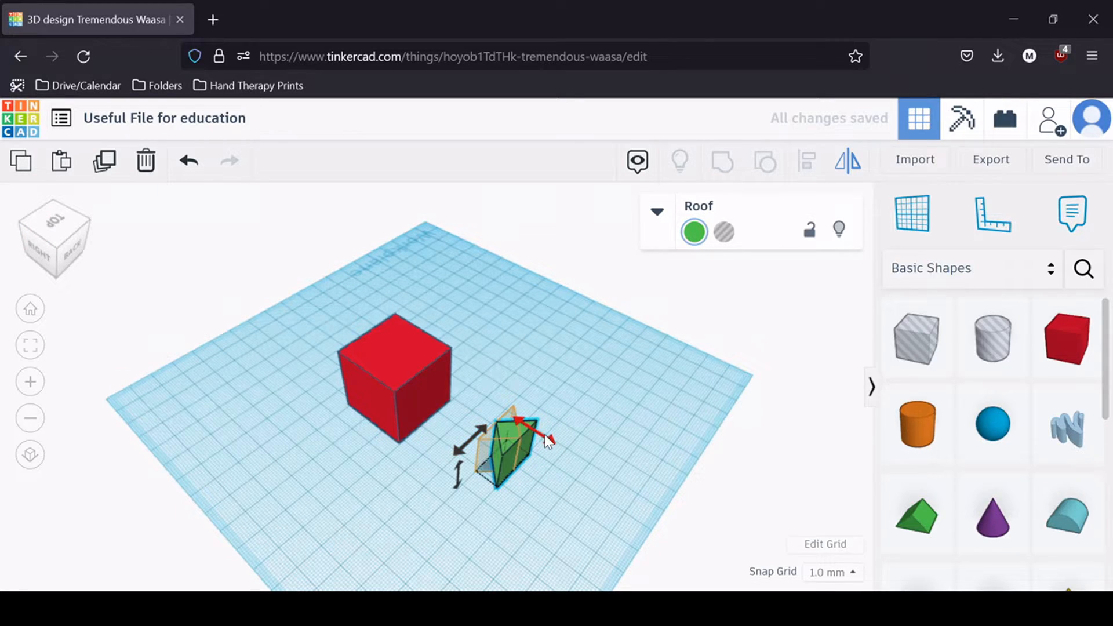
{"action": "left_click", "coordinate": [551, 517]}
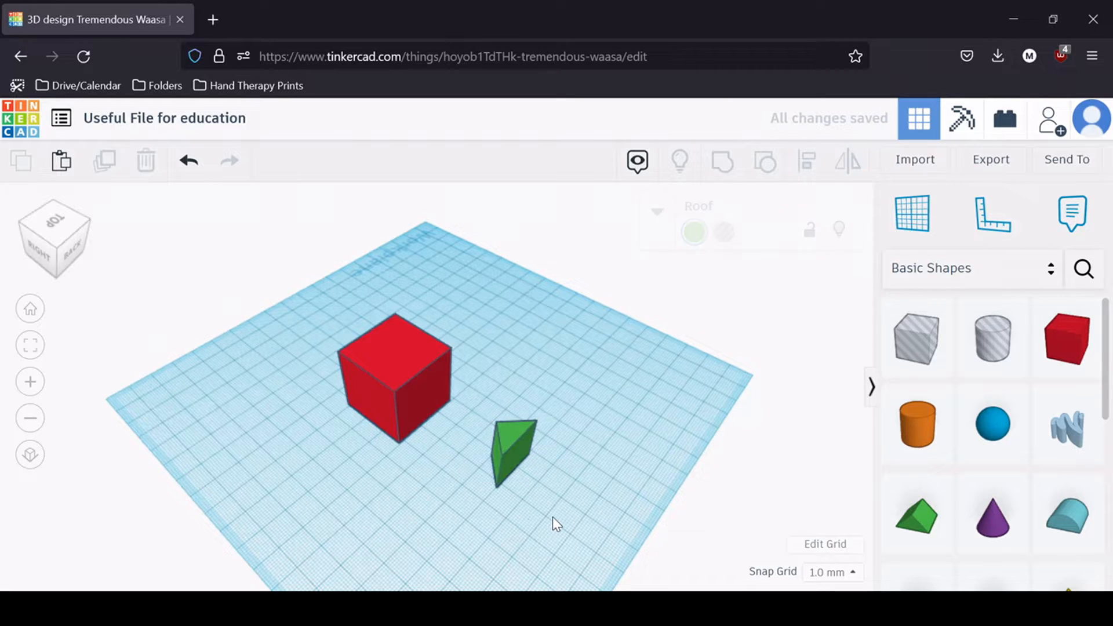
Step: Rotate the mirrored roof 90° to lay it back on its rectangular base
{"action": "left_click", "coordinate": [511, 445]}
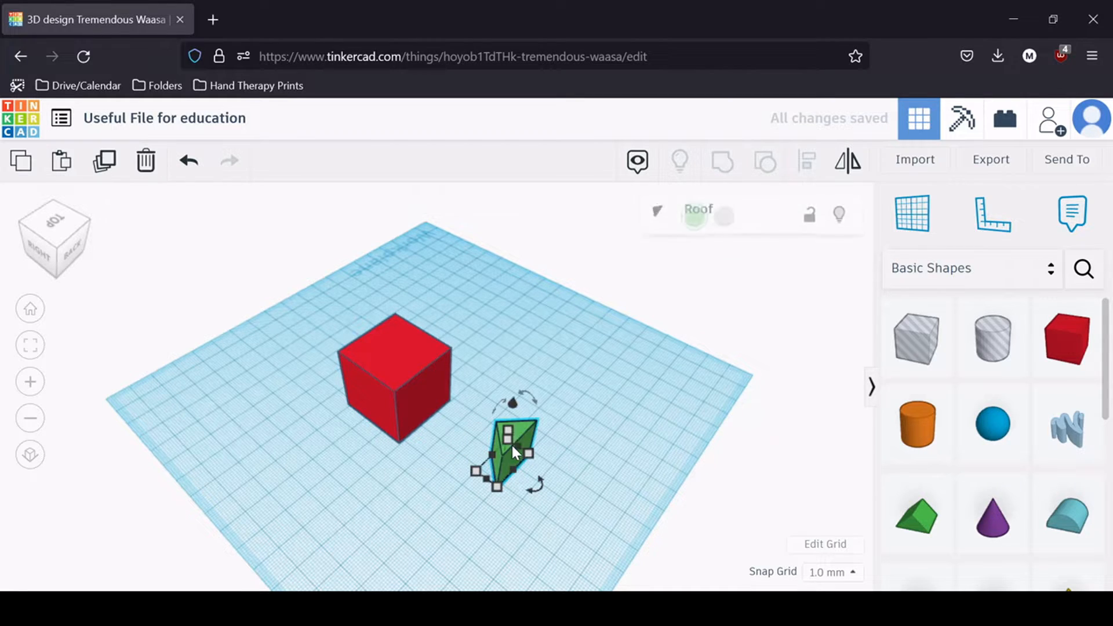
{"action": "left_click", "coordinate": [529, 399]}
{"action": "type", "text": "90"}
{"action": "key", "text": "Return"}
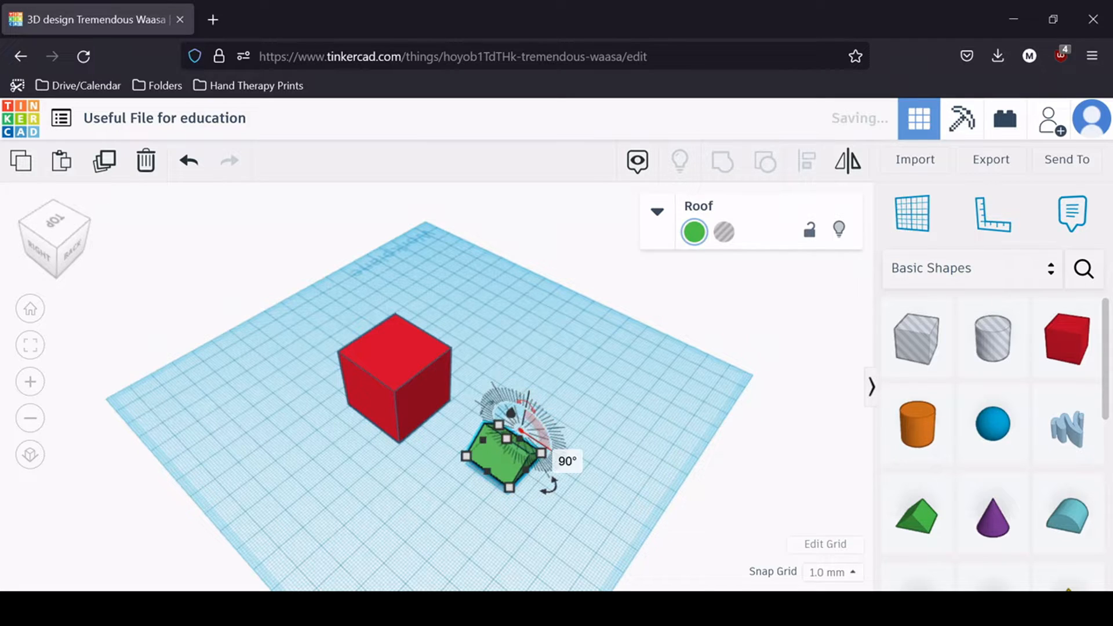
{"action": "left_click", "coordinate": [606, 492]}
Step: Lower the roof toward the workplane and set its elevation to 0 mm
{"action": "left_click", "coordinate": [487, 448]}
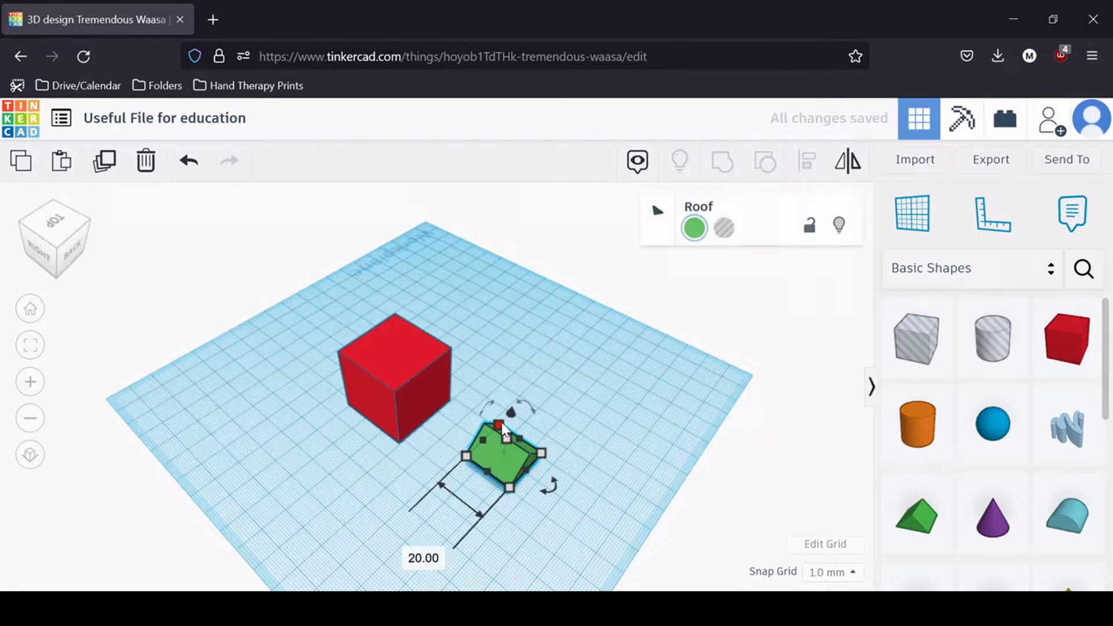
{"action": "left_click_drag", "start_coordinate": [513, 425], "coordinate": [512, 428]}
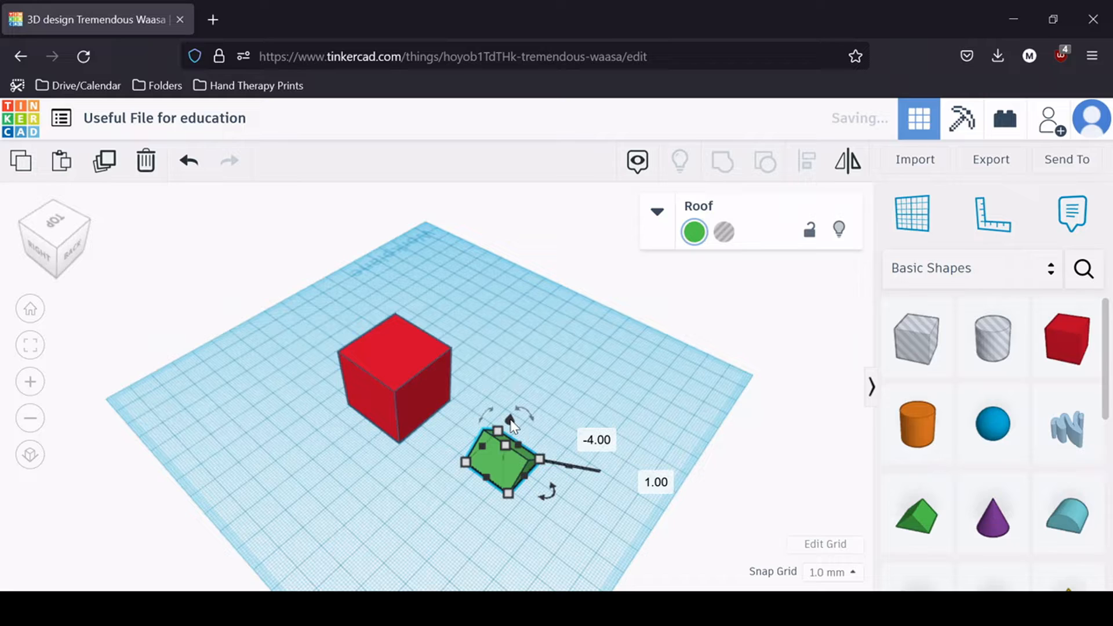
{"action": "left_click", "coordinate": [654, 479]}
{"action": "type", "text": "0"}
{"action": "key", "text": "Return"}
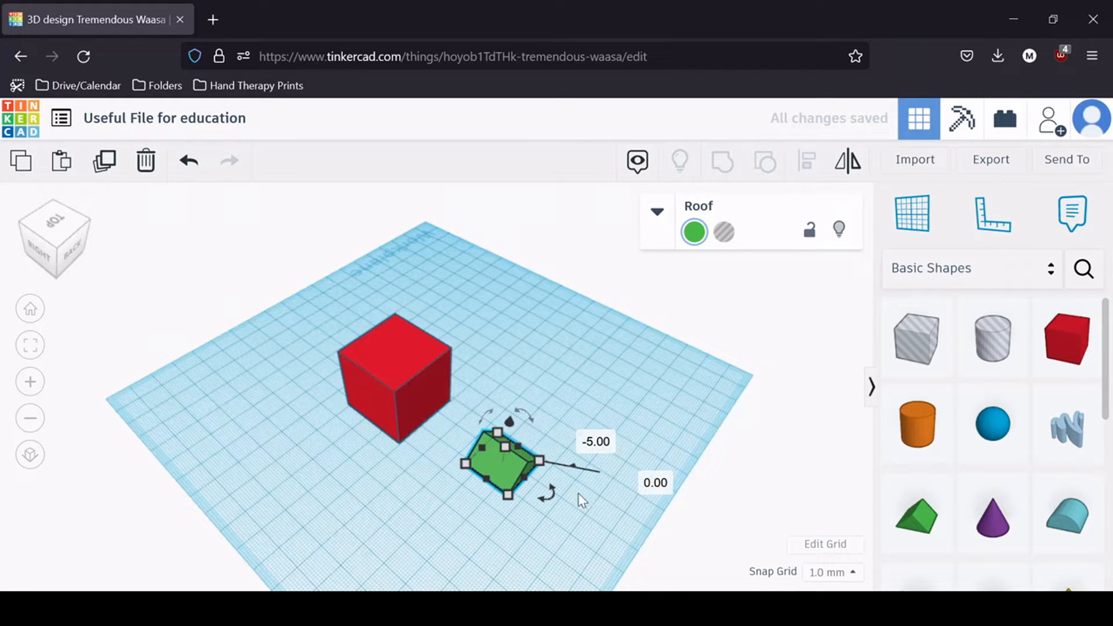
{"action": "mouse_move", "coordinate": [544, 503]}
{"action": "left_click", "coordinate": [615, 521]}
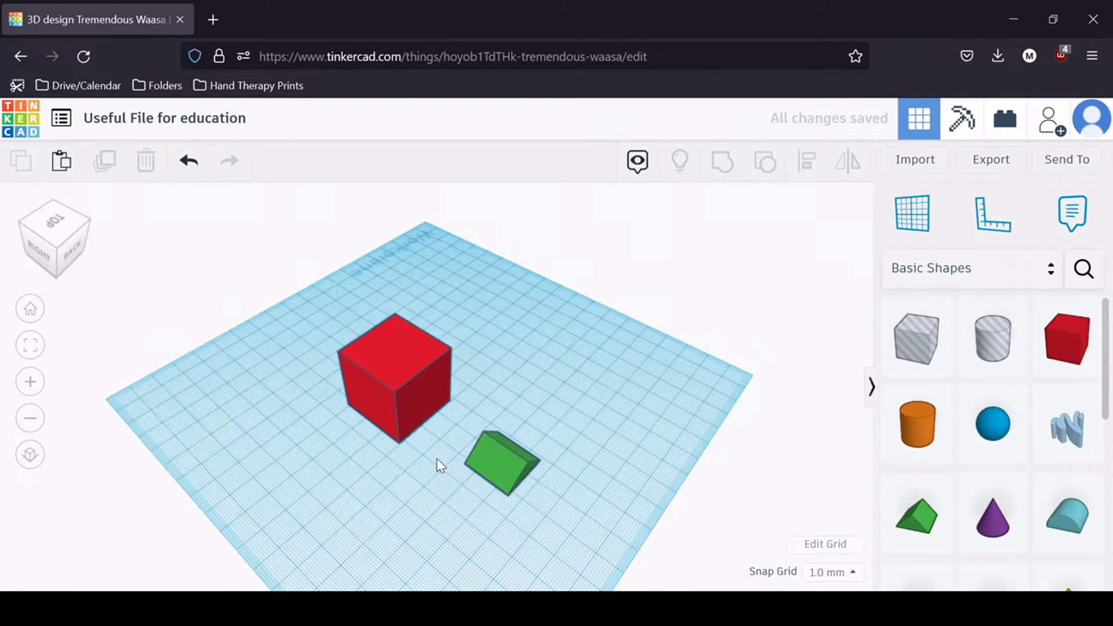
Step: Set both base dimensions of the roof to 30 mm, and reselect the roof
{"action": "left_click", "coordinate": [62, 256]}
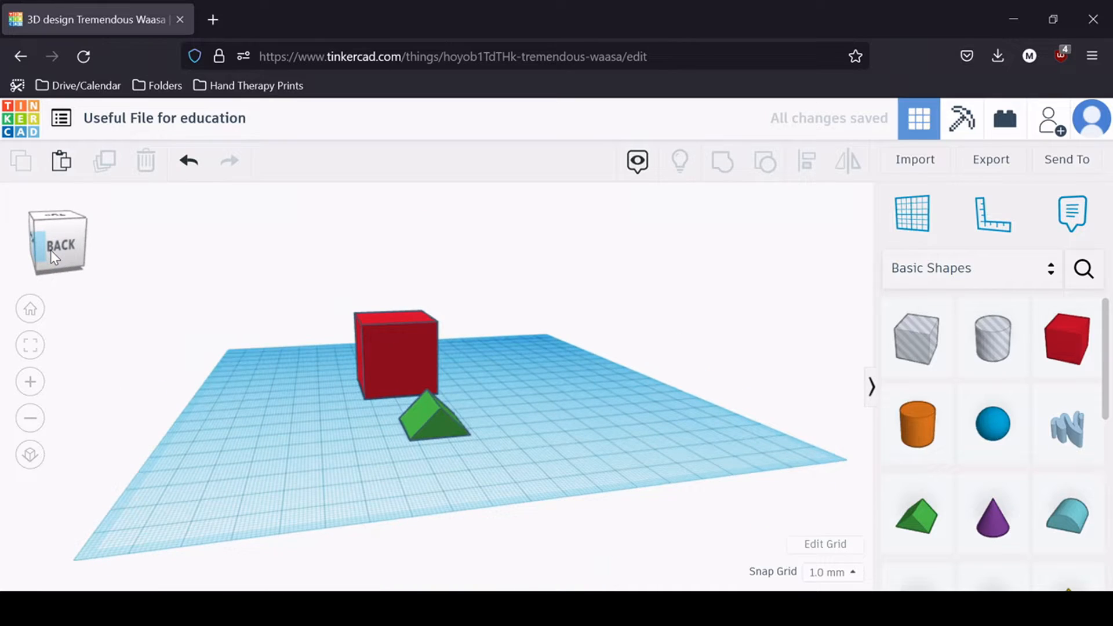
{"action": "left_click", "coordinate": [448, 426]}
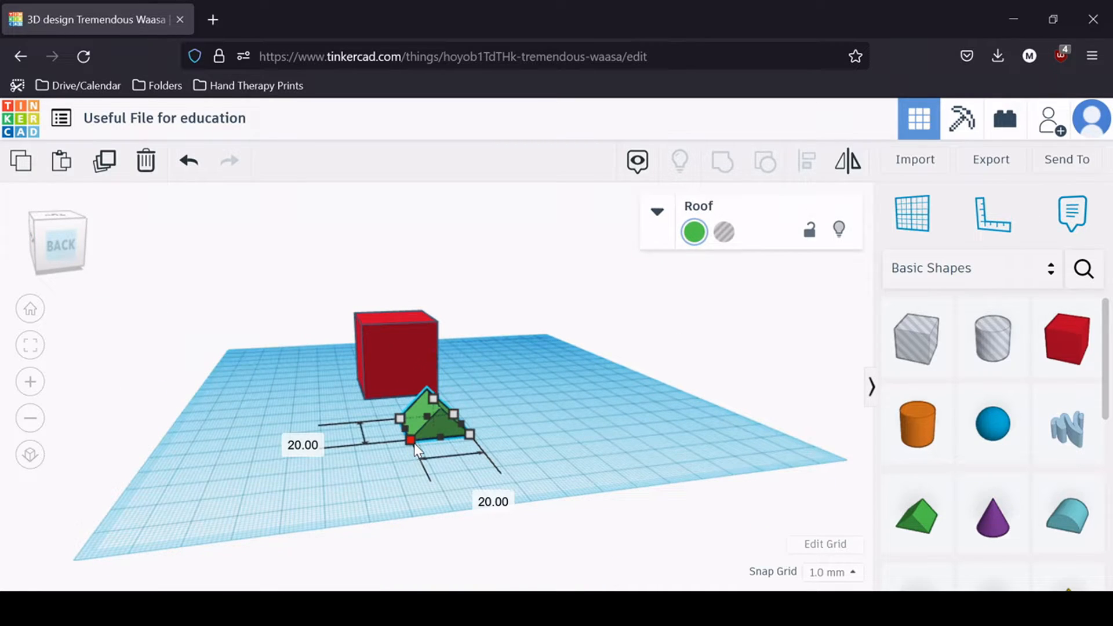
{"action": "left_click", "coordinate": [288, 438]}
{"action": "type", "text": "30"}
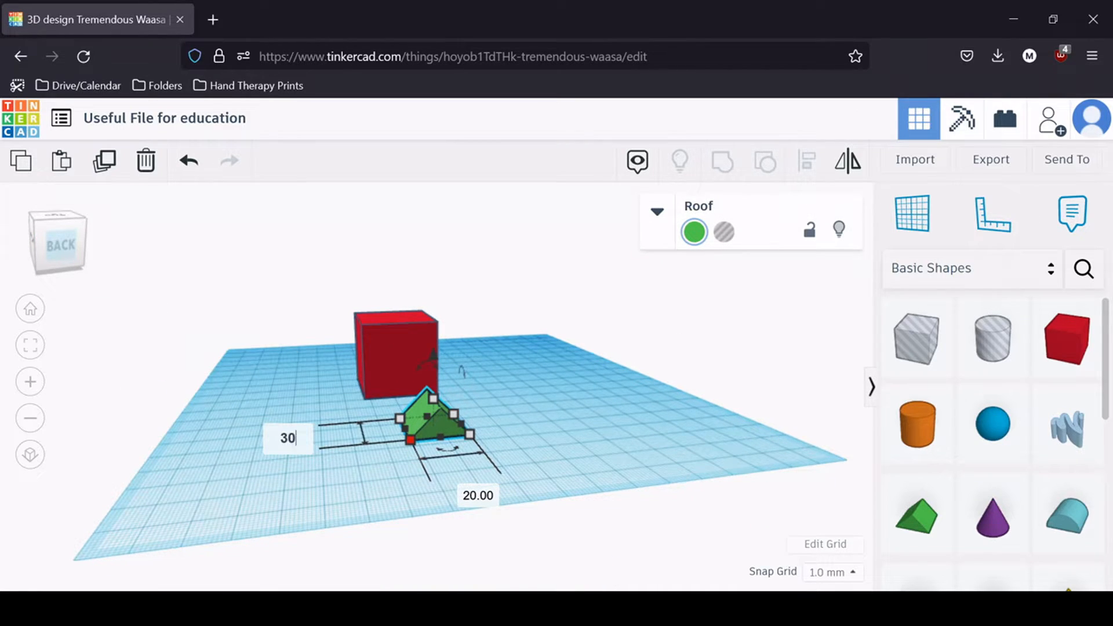
{"action": "key", "text": "Tab"}
{"action": "type", "text": "30"}
{"action": "key", "text": "Return"}
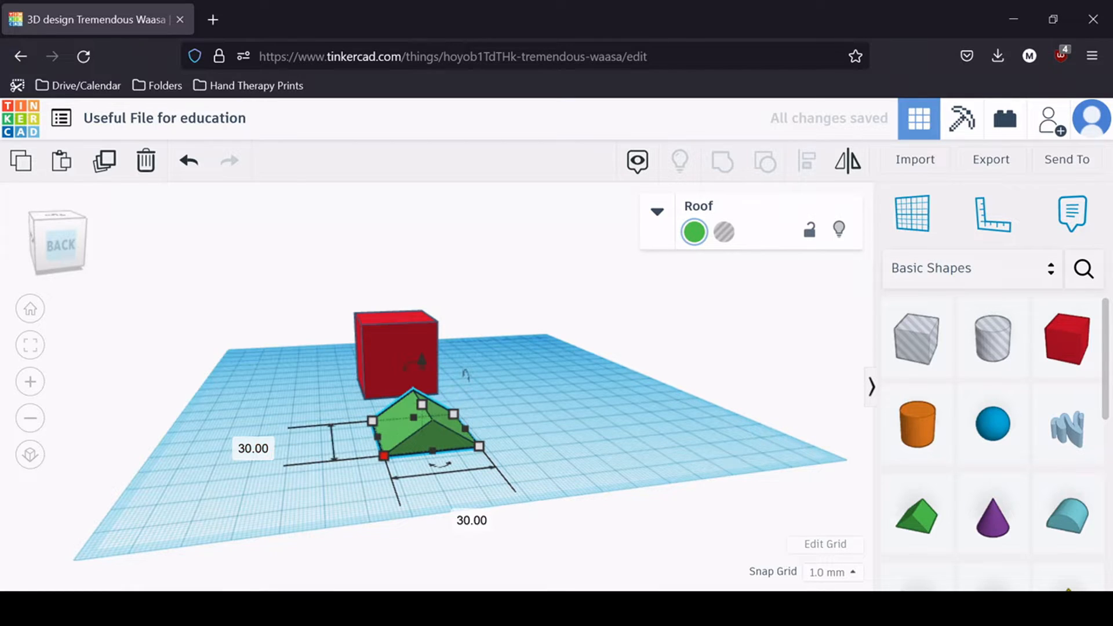
{"action": "left_click", "coordinate": [618, 465]}
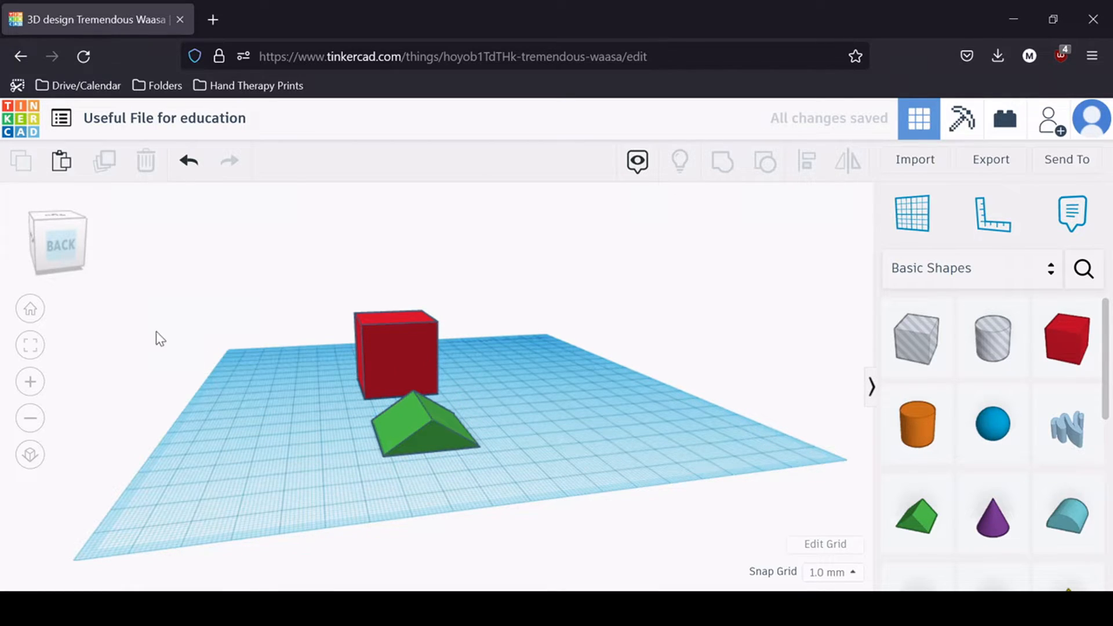
{"action": "left_click", "coordinate": [432, 428]}
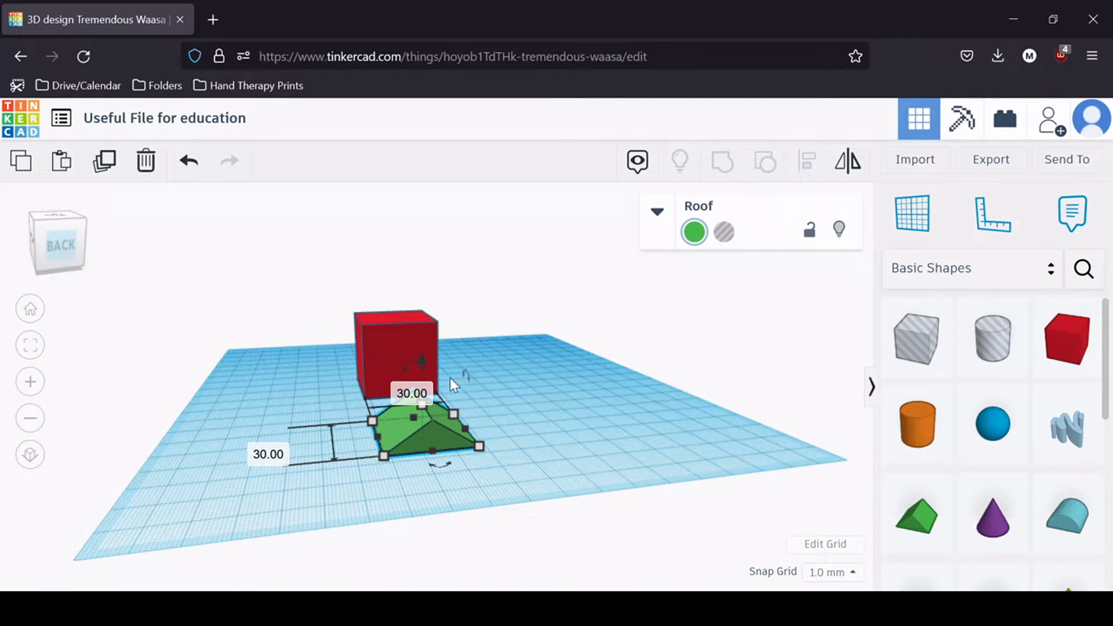
Step: Raise the roof and set its elevation to 30 mm above the workplane
{"action": "left_click_drag", "start_coordinate": [420, 361], "coordinate": [408, 268]}
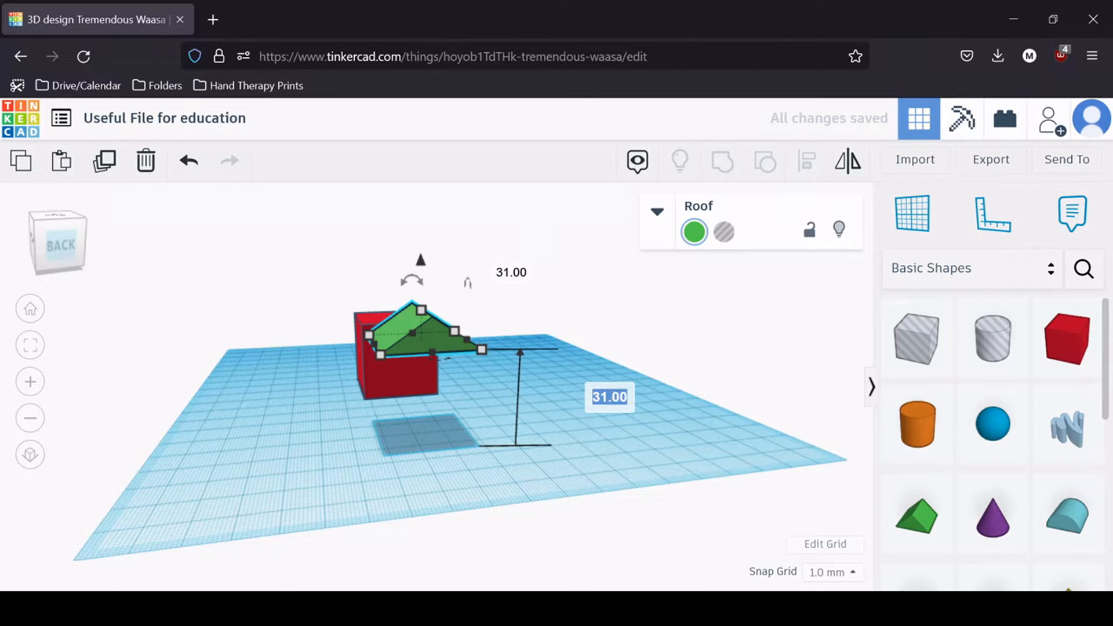
{"action": "type", "text": "30"}
{"action": "key", "text": "Return"}
{"action": "left_click", "coordinate": [386, 500]}
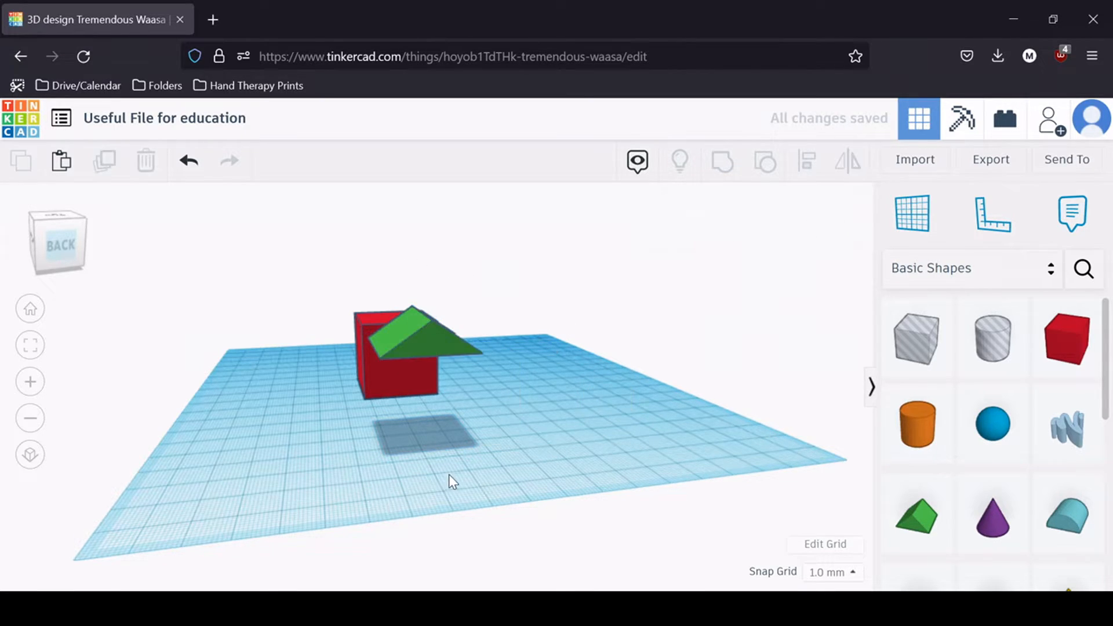
Step: Align the box and roof to their common centre in both horizontal directions, so the roof sits on the box
{"action": "left_click", "coordinate": [58, 232]}
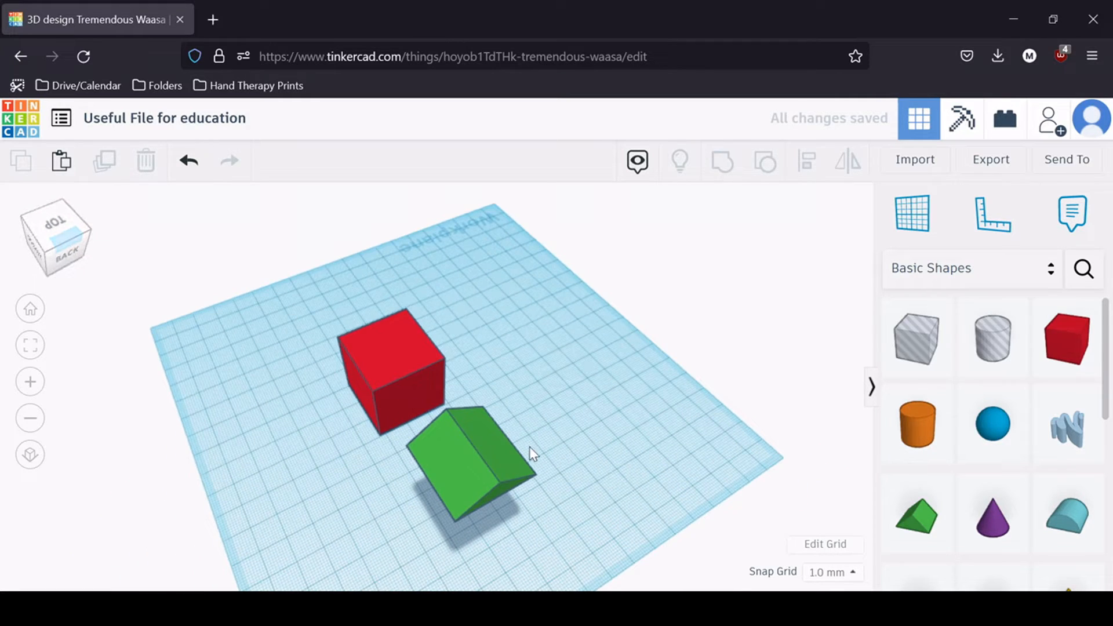
{"action": "left_click_drag", "start_coordinate": [619, 543], "coordinate": [268, 270]}
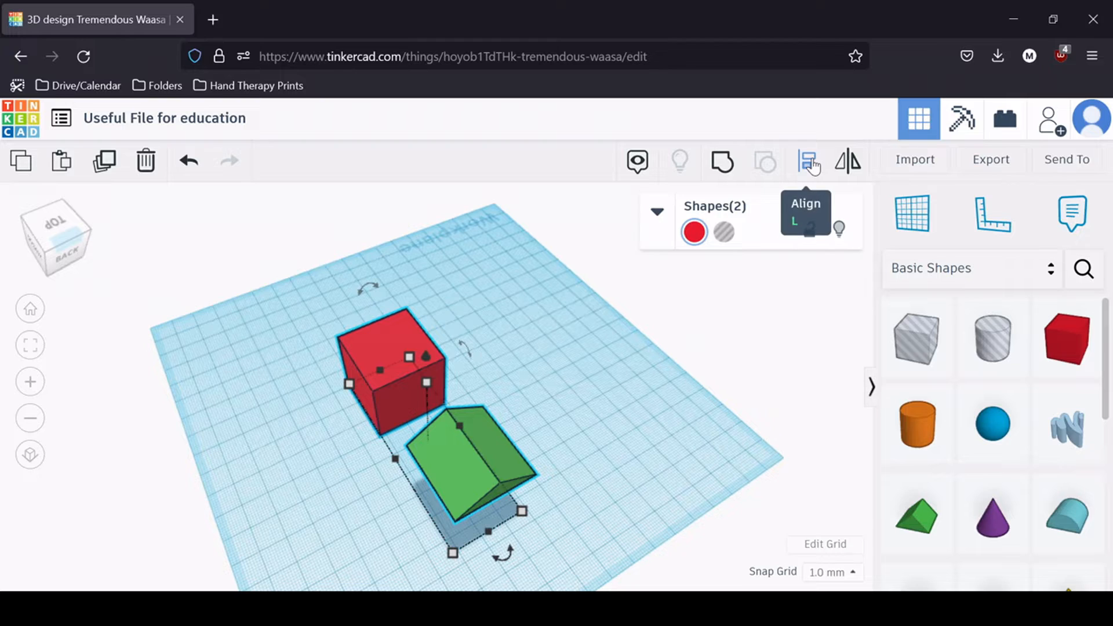
{"action": "left_click", "coordinate": [809, 164]}
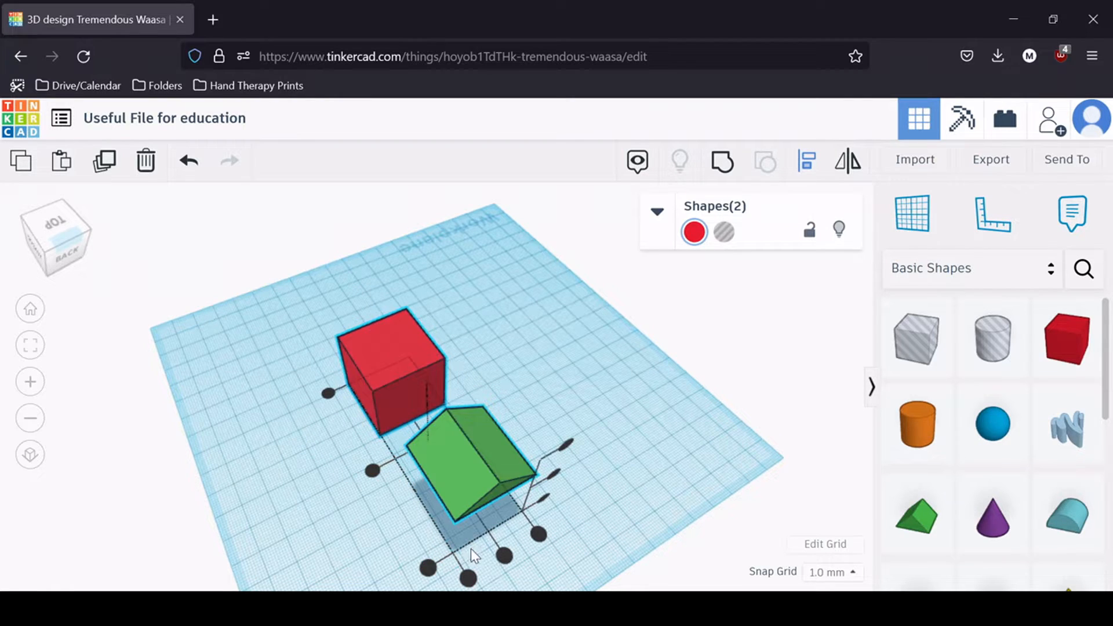
{"action": "left_click", "coordinate": [373, 470]}
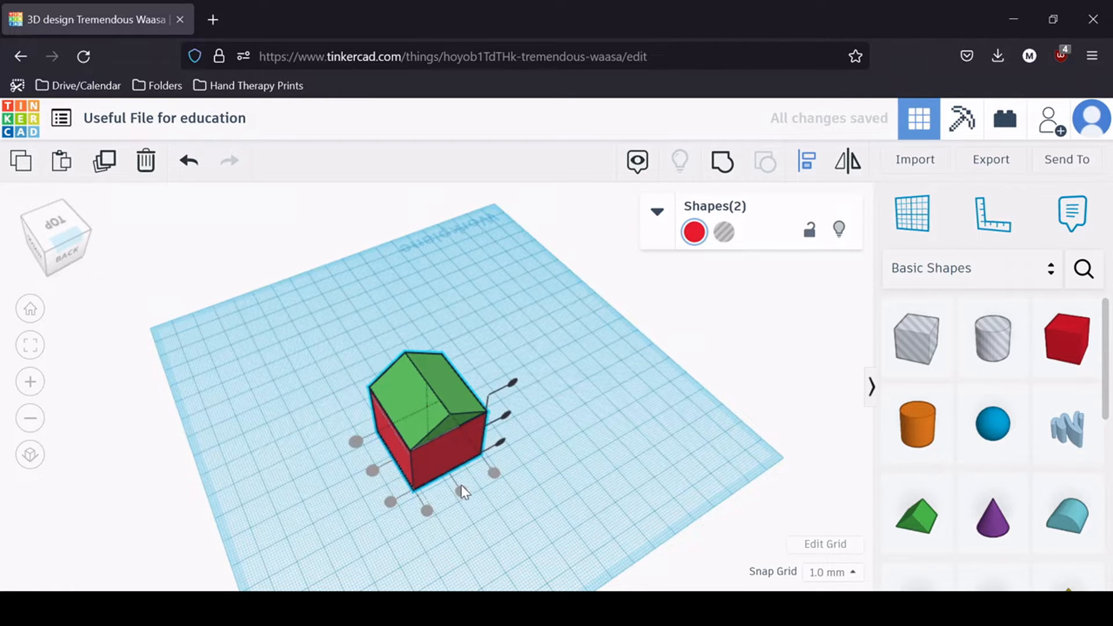
{"action": "left_click", "coordinate": [495, 488]}
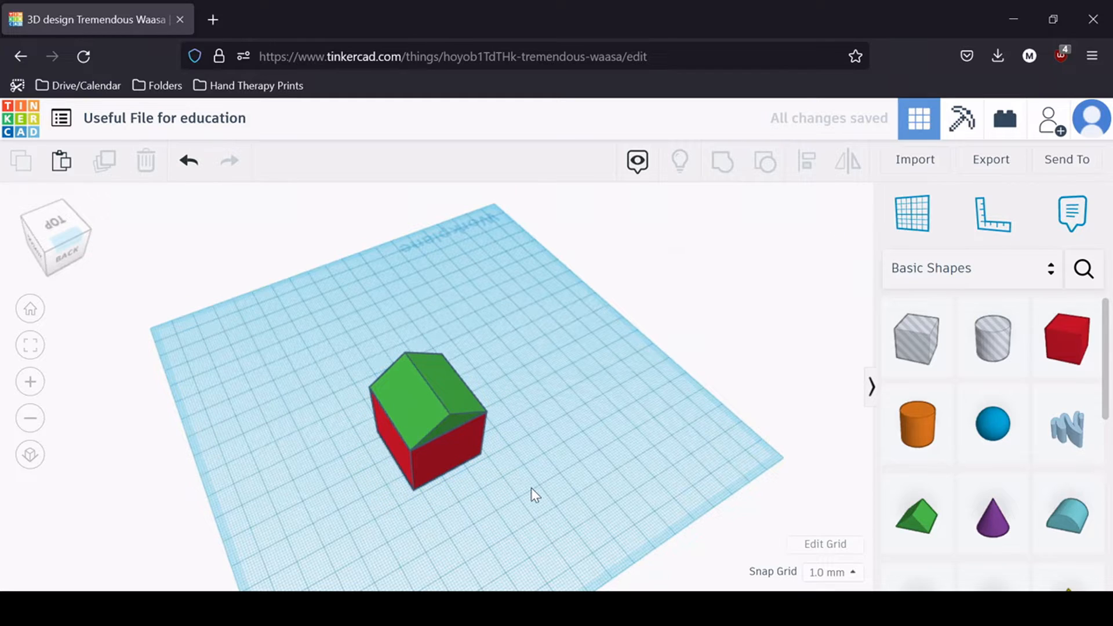
Step: Group the box and roof into a single house shape
{"action": "left_click", "coordinate": [75, 235]}
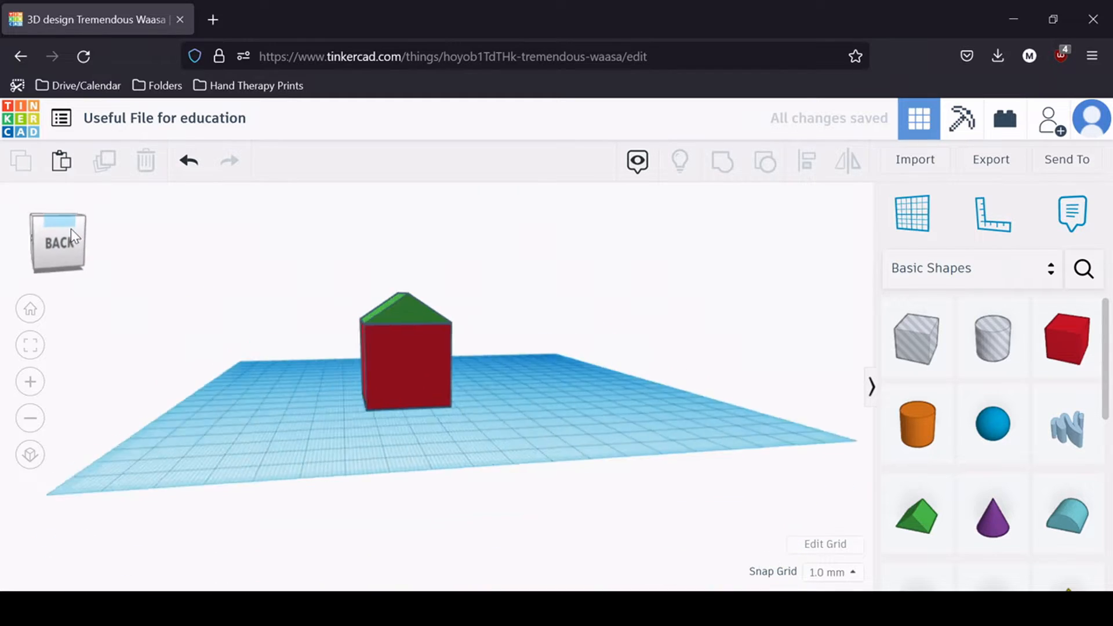
{"action": "left_click", "coordinate": [71, 229]}
{"action": "left_click_drag", "start_coordinate": [604, 496], "coordinate": [315, 277]}
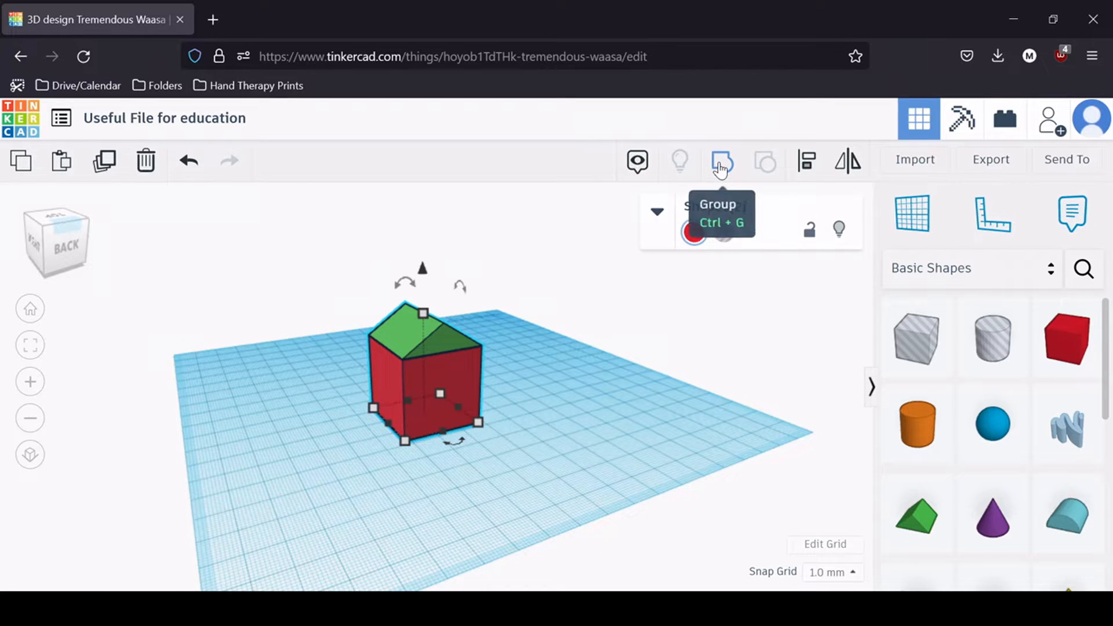
{"action": "left_click", "coordinate": [721, 165]}
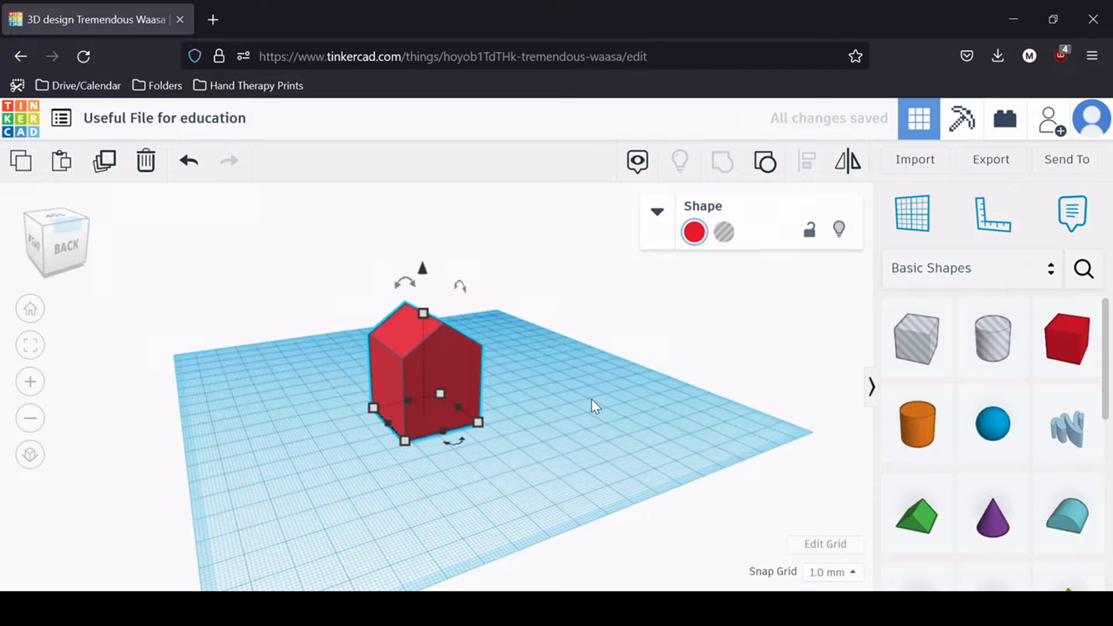
{"action": "left_click", "coordinate": [54, 239]}
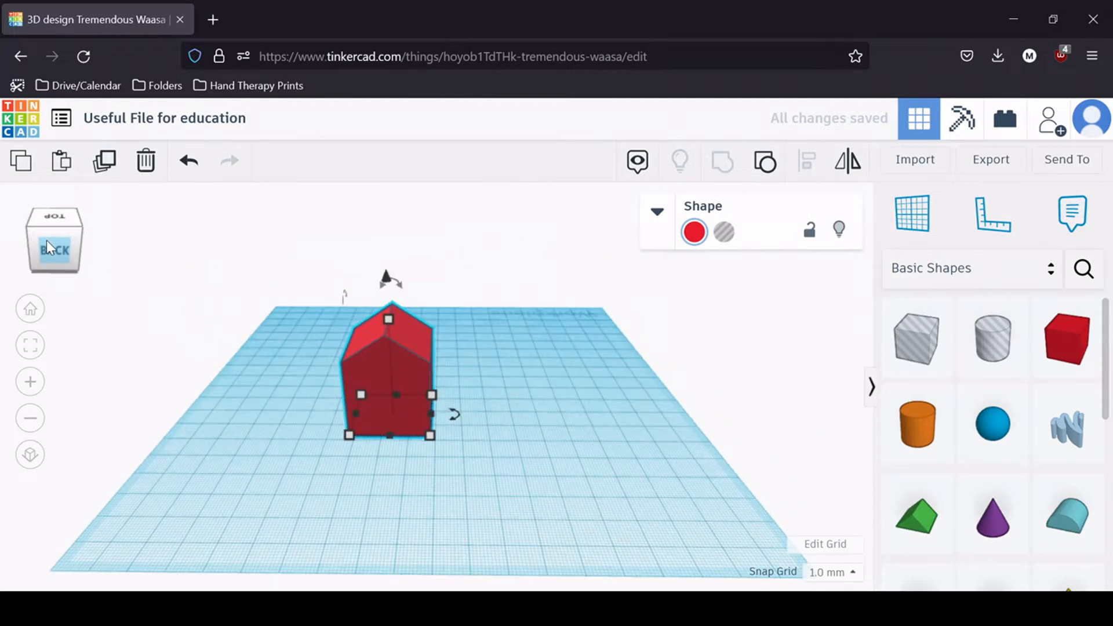
{"action": "mouse_move", "coordinate": [46, 240]}
{"action": "left_mouse_down"}
{"action": "mouse_move", "coordinate": [57, 236]}
{"action": "mouse_move", "coordinate": [50, 242]}
{"action": "left_mouse_up"}
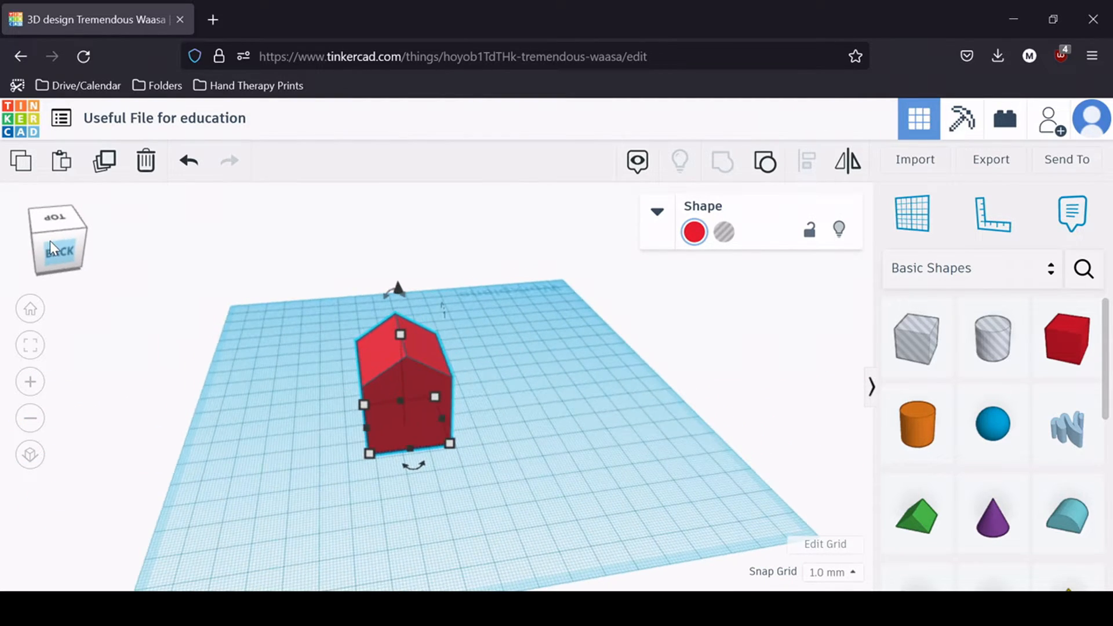
{"action": "left_click", "coordinate": [523, 434]}
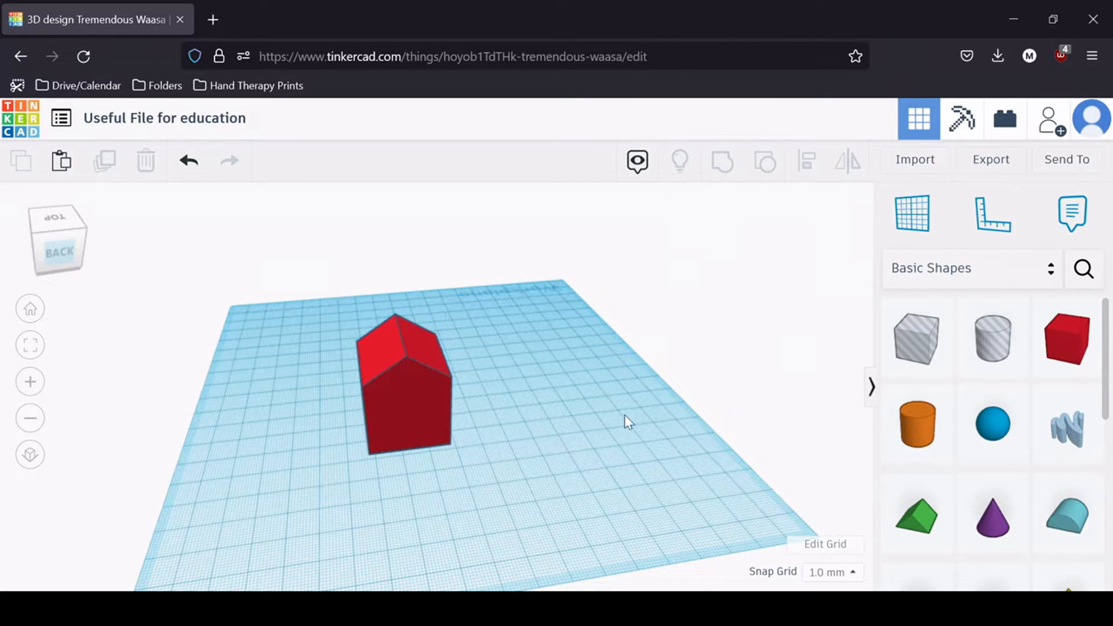
Step: Add a trial box beside the house, toggle it between hole and solid, and delete it
{"action": "left_click_drag", "start_coordinate": [1086, 350], "coordinate": [647, 464]}
{"action": "left_click", "coordinate": [723, 231]}
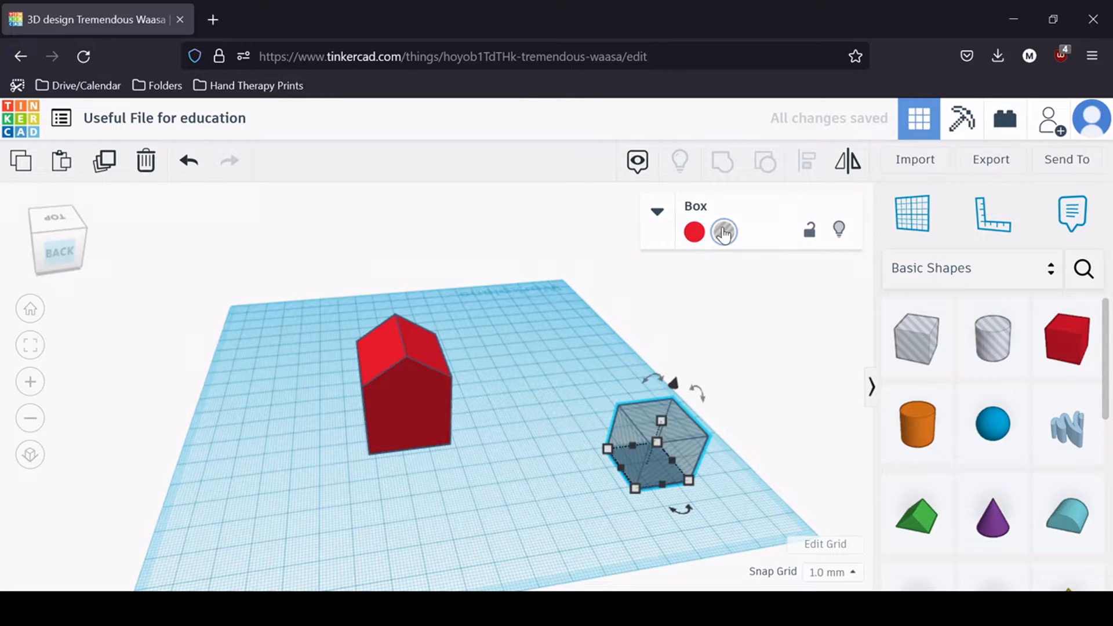
{"action": "left_click", "coordinate": [695, 233]}
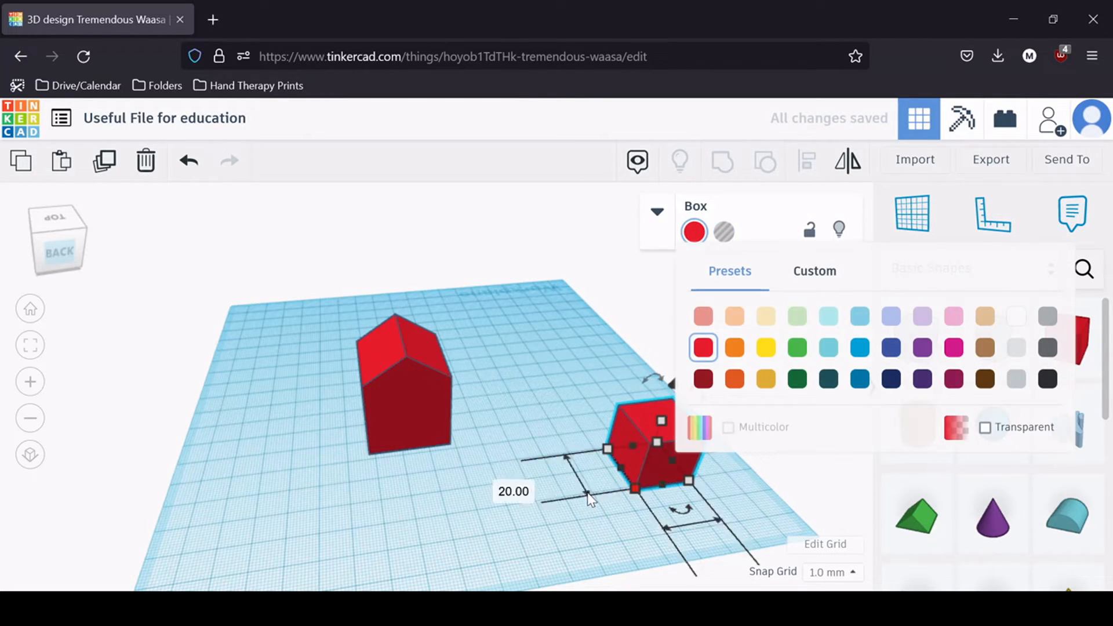
{"action": "left_click", "coordinate": [528, 519]}
{"action": "left_click", "coordinate": [636, 430]}
{"action": "key", "text": "Delete"}
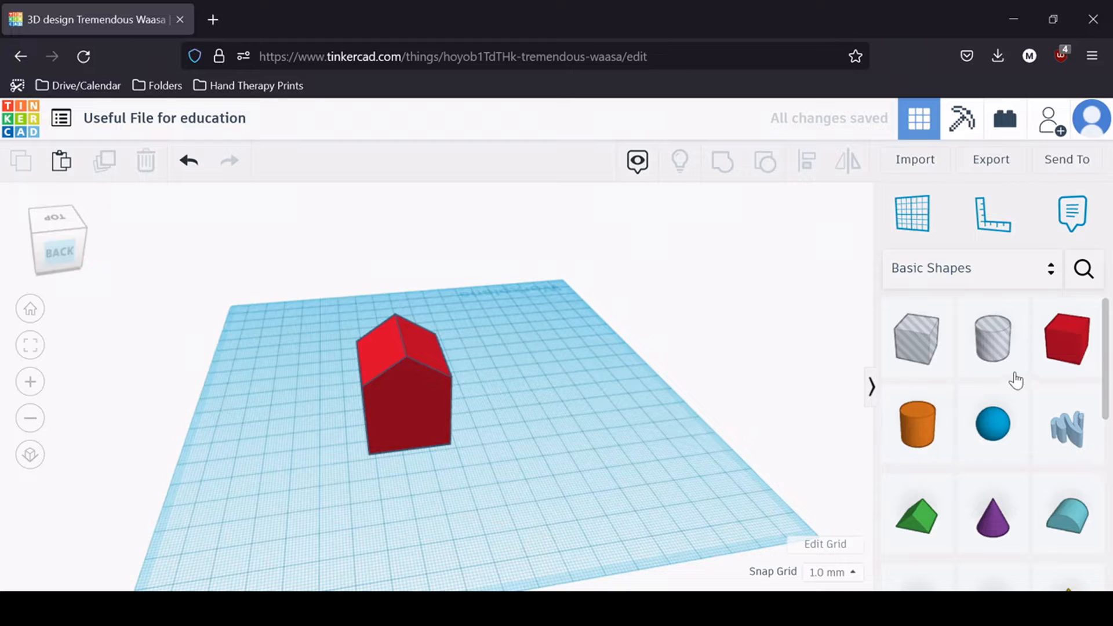
Step: Place a cylinder hole on the workplane beside the house and rotate it onto its side
{"action": "left_click_drag", "start_coordinate": [966, 376], "coordinate": [497, 461]}
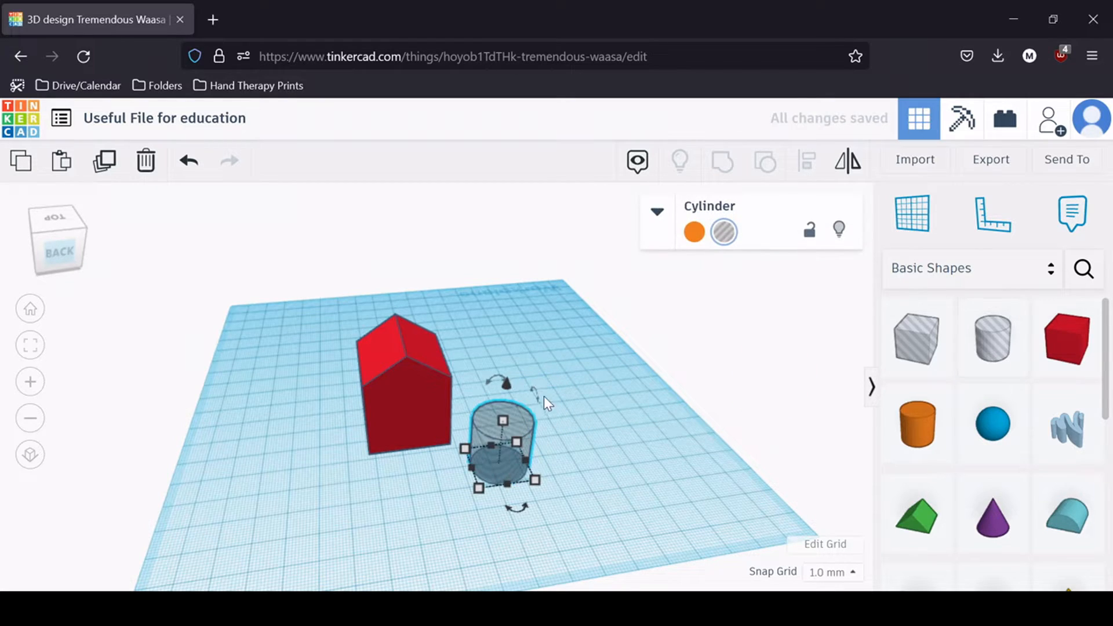
{"action": "left_click_drag", "start_coordinate": [543, 395], "coordinate": [545, 463]}
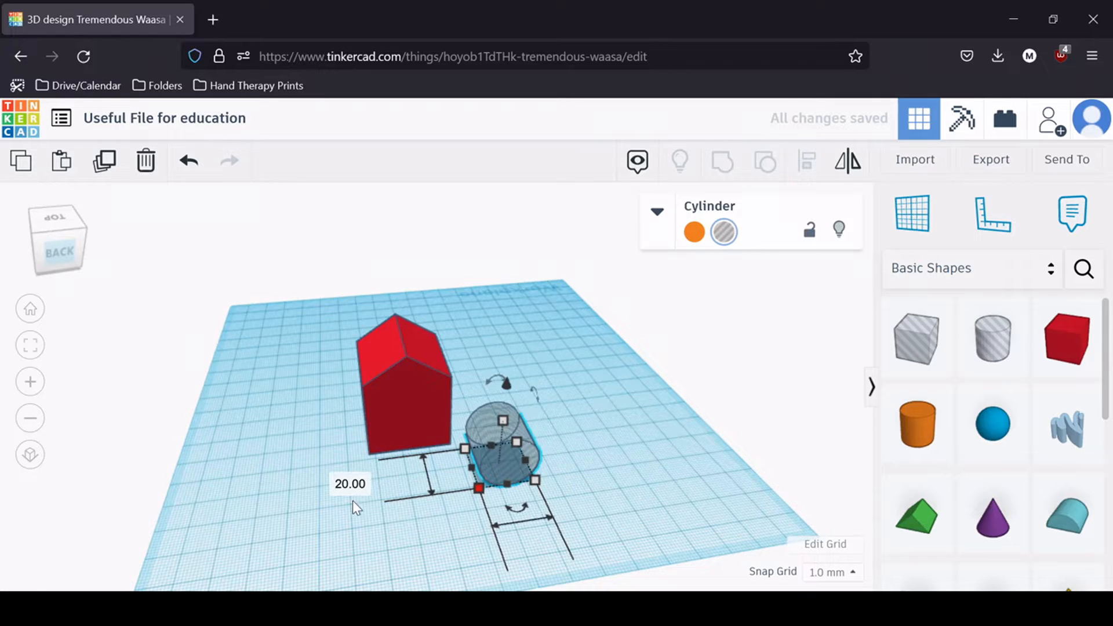
Step: Resize the lying cylinder hole to 30 mm long, 5 mm wide and 5 mm high
{"action": "left_click_drag", "start_coordinate": [500, 419], "coordinate": [498, 450]}
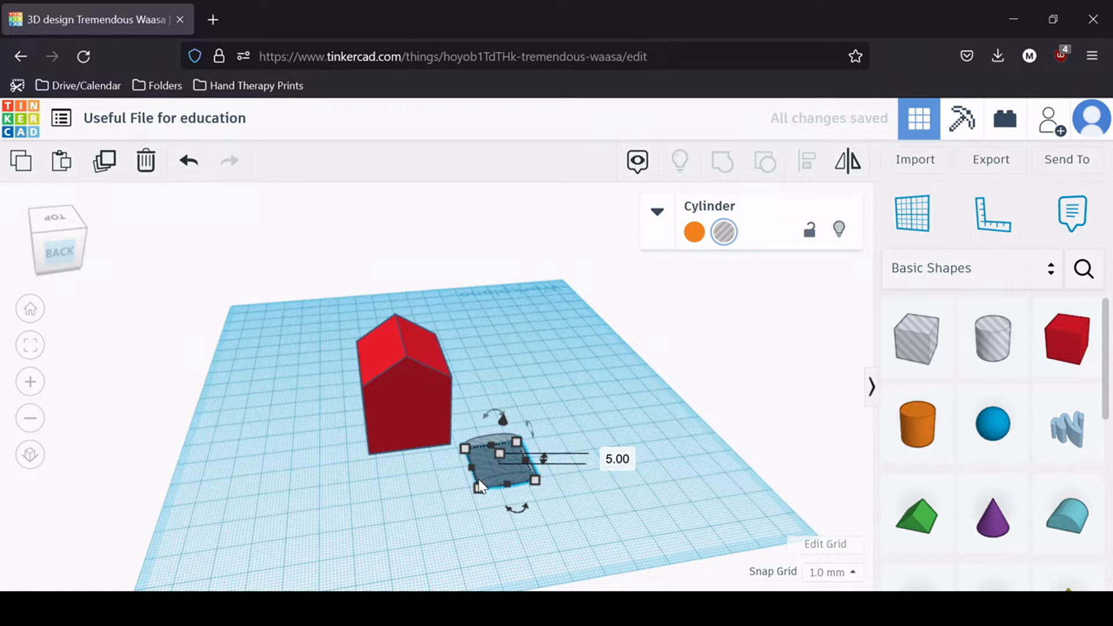
{"action": "mouse_move", "coordinate": [479, 488]}
{"action": "left_click", "coordinate": [335, 487]}
{"action": "type", "text": "30"}
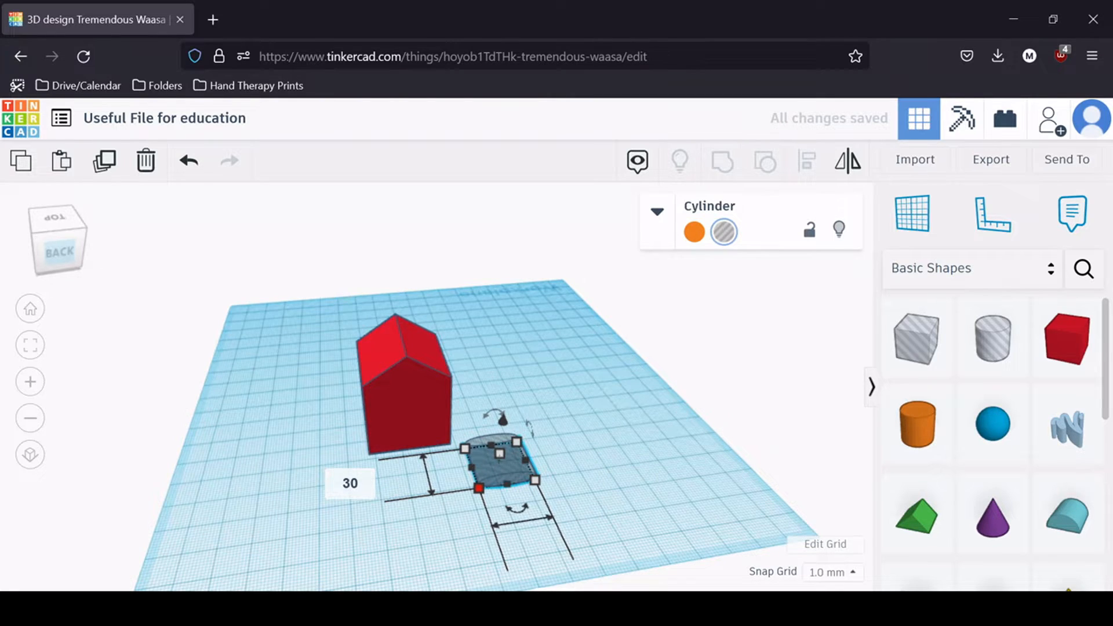
{"action": "key", "text": "Return"}
{"action": "key", "text": "Tab"}
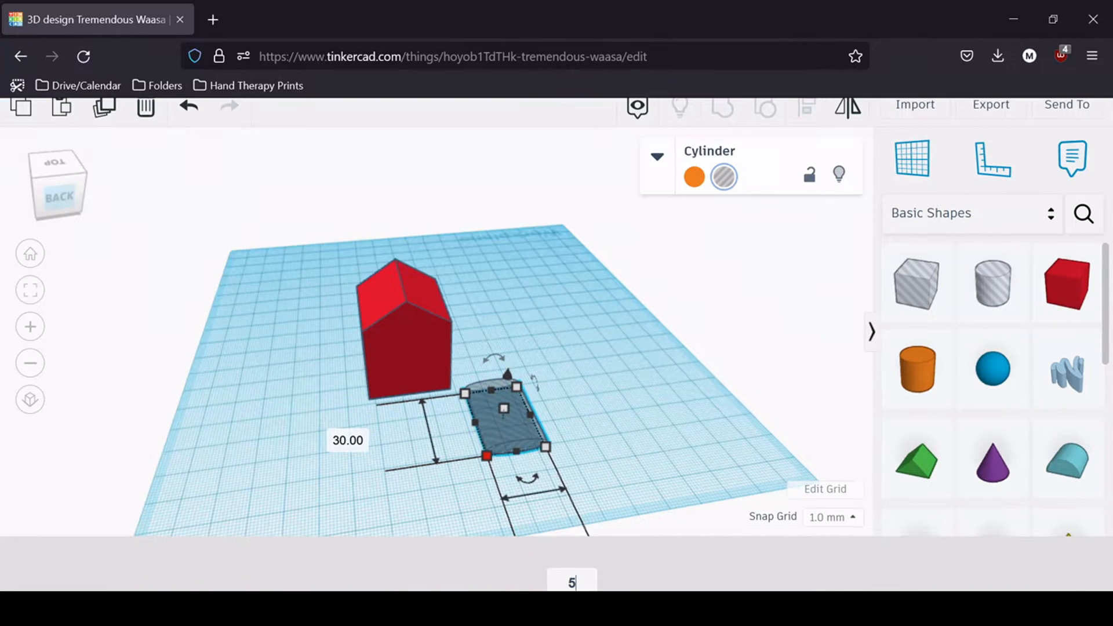
{"action": "type", "text": "5"}
{"action": "key", "text": "Return"}
{"action": "left_click", "coordinate": [576, 442]}
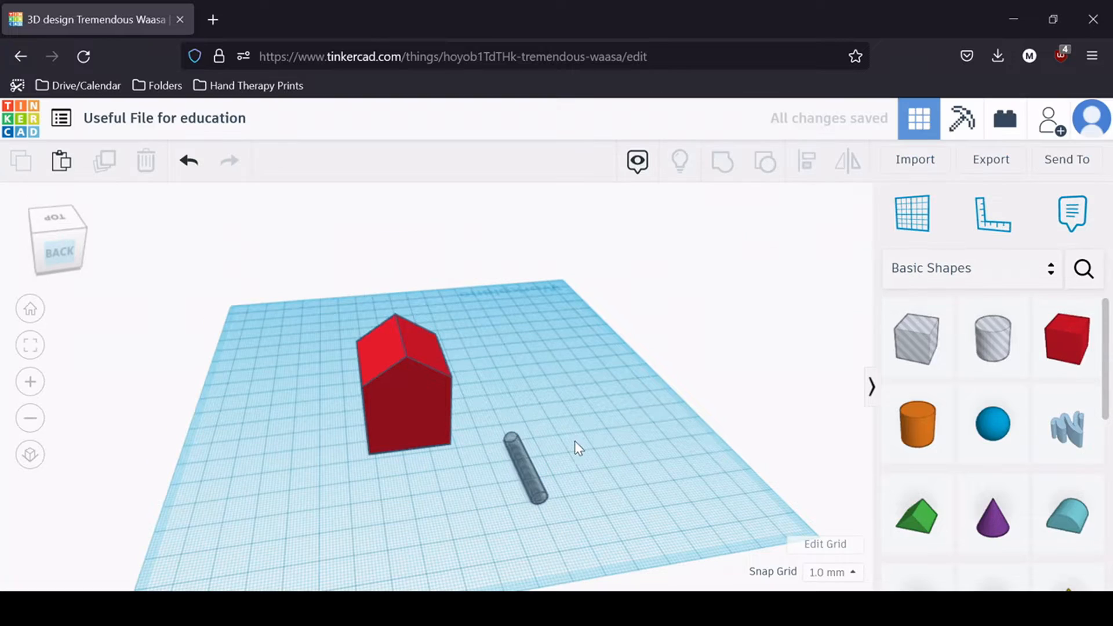
Step: Align the cylinder hole and the house to their centres on both horizontal axes and in height
{"action": "mouse_move", "coordinate": [528, 466]}
{"action": "left_mouse_down"}
{"action": "mouse_move", "coordinate": [517, 478]}
{"action": "mouse_move", "coordinate": [508, 467]}
{"action": "left_mouse_up"}
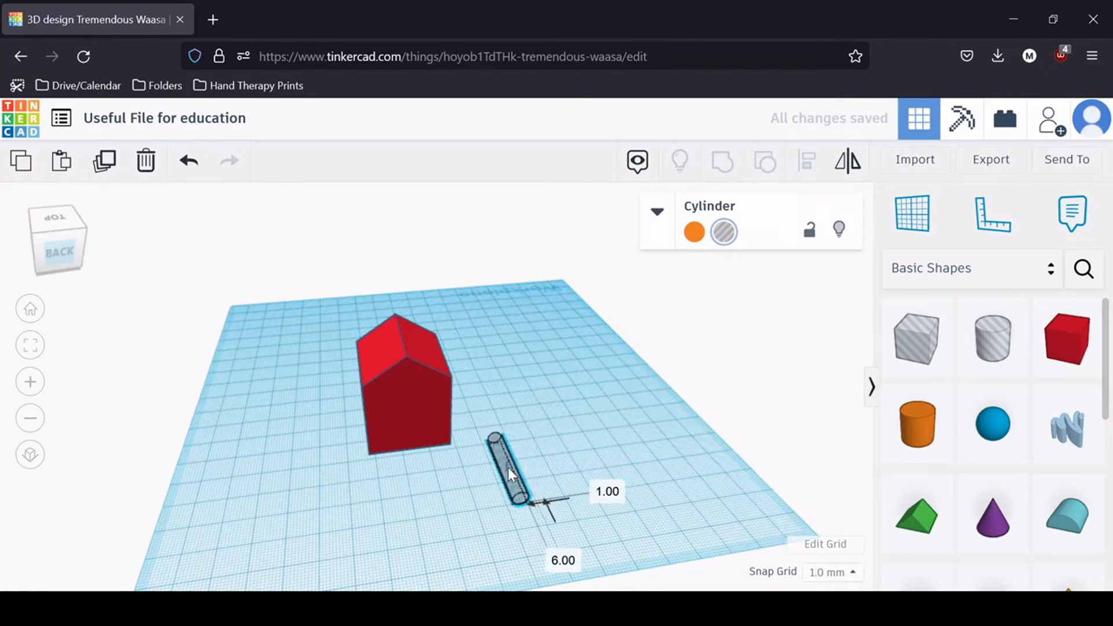
{"action": "left_click_drag", "start_coordinate": [603, 510], "coordinate": [173, 329]}
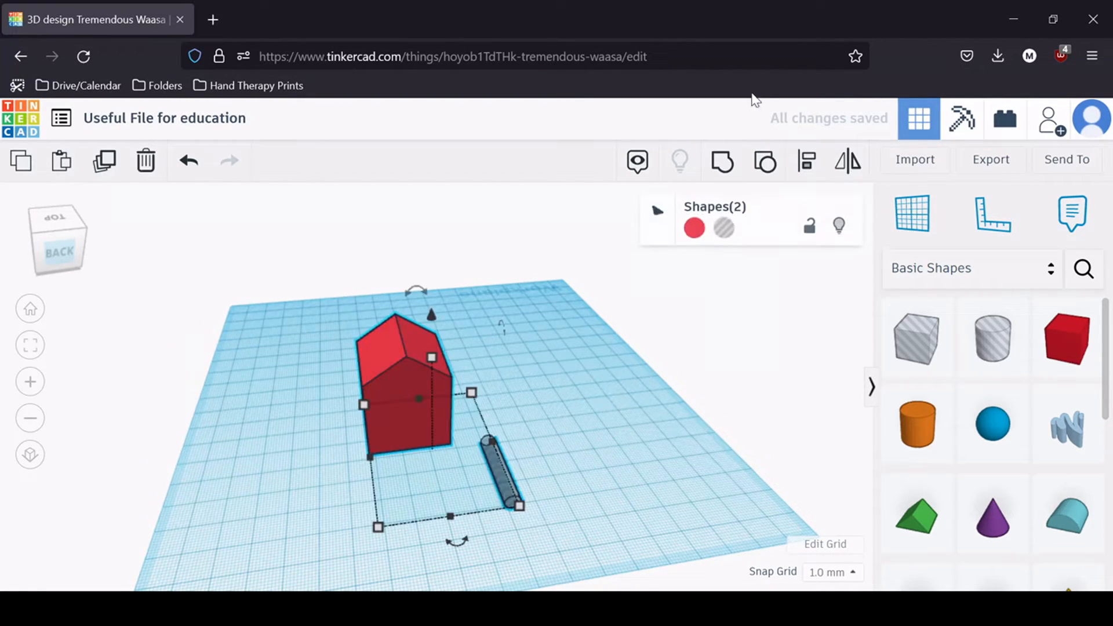
{"action": "left_click", "coordinate": [807, 161]}
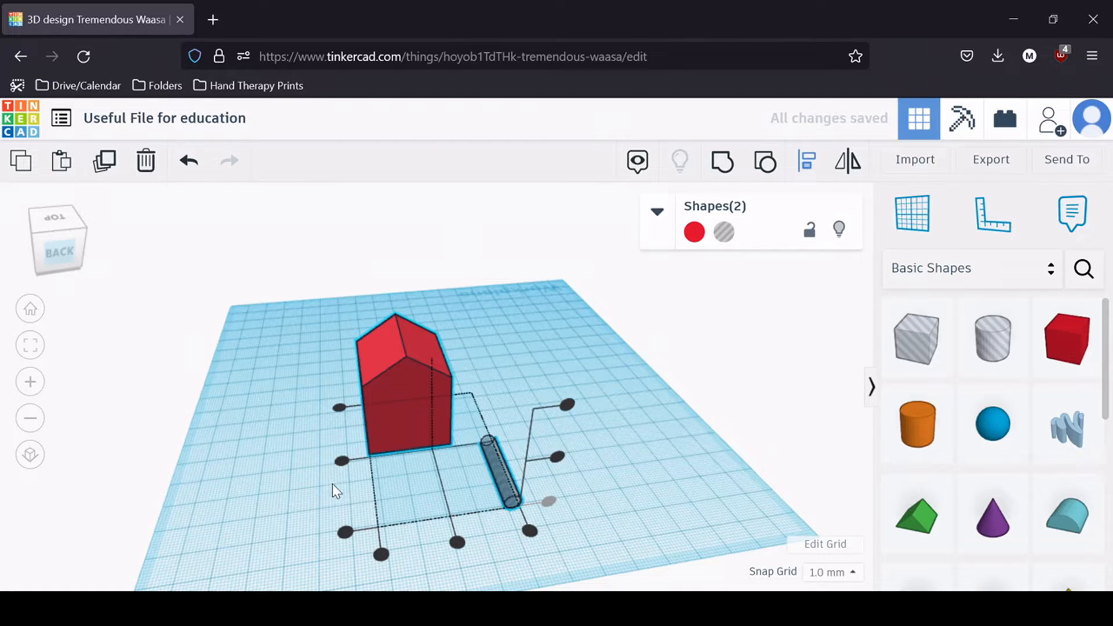
{"action": "left_click", "coordinate": [341, 460]}
{"action": "left_click", "coordinate": [444, 501]}
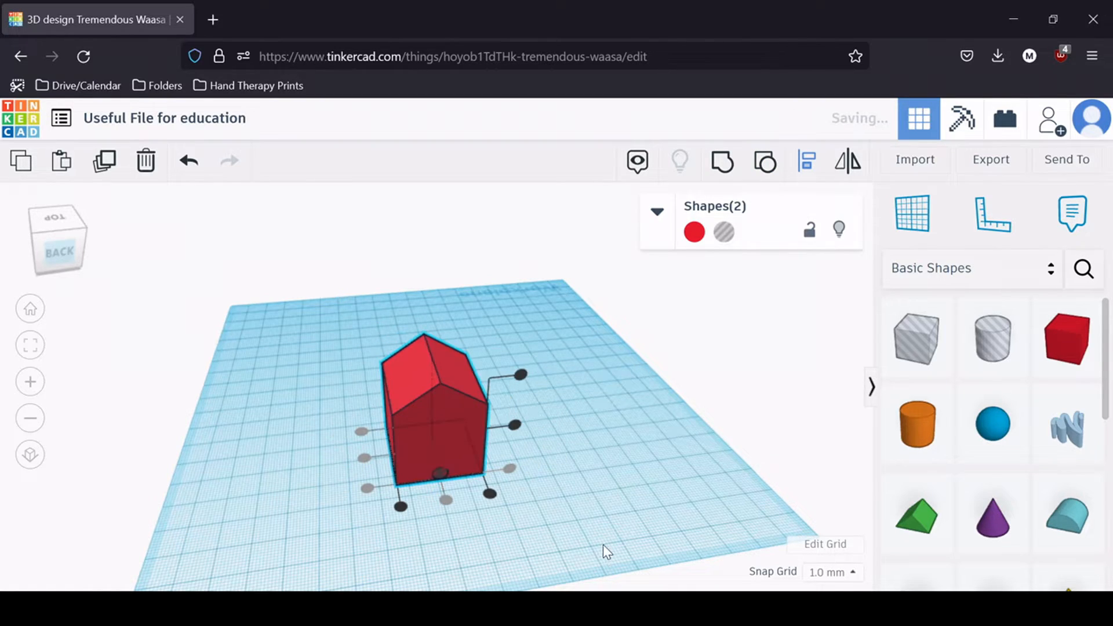
{"action": "left_click", "coordinate": [597, 502]}
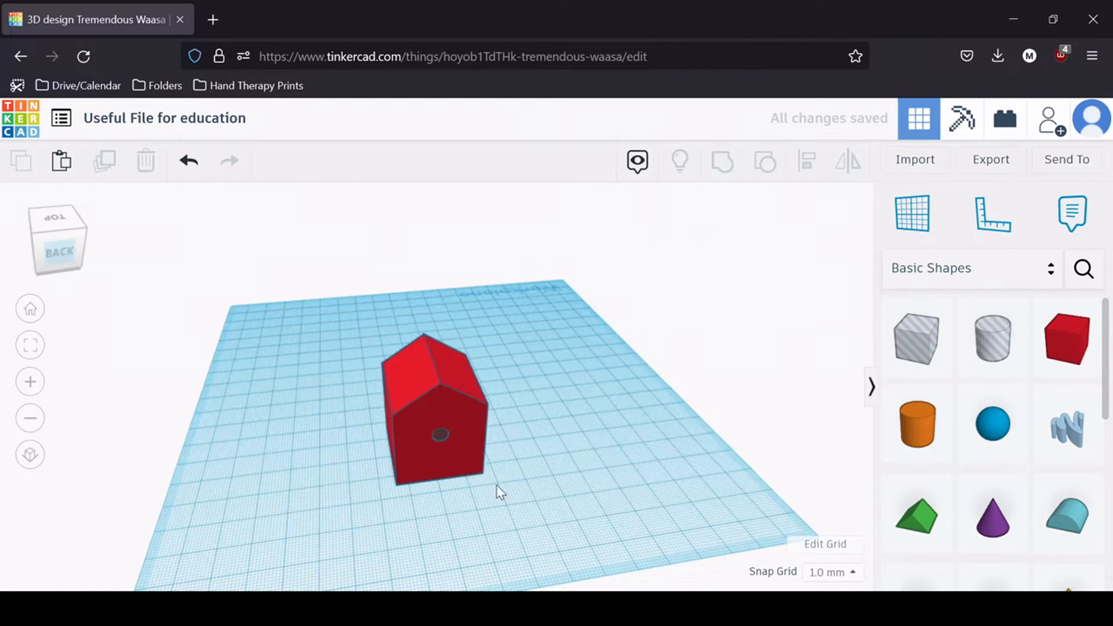
Step: Group the house with the cylinder hole to cut a round opening through it, and inspect it from the back
{"action": "left_click_drag", "start_coordinate": [496, 484], "coordinate": [286, 345]}
{"action": "left_click", "coordinate": [114, 251]}
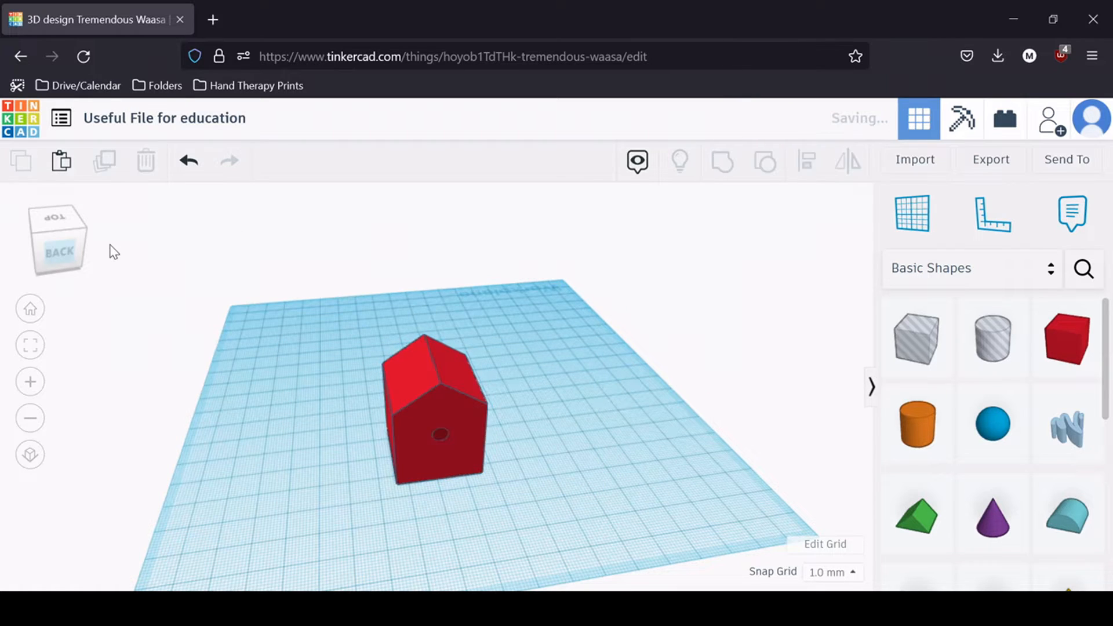
{"action": "key", "text": "ctrl+a"}
{"action": "left_click", "coordinate": [55, 249]}
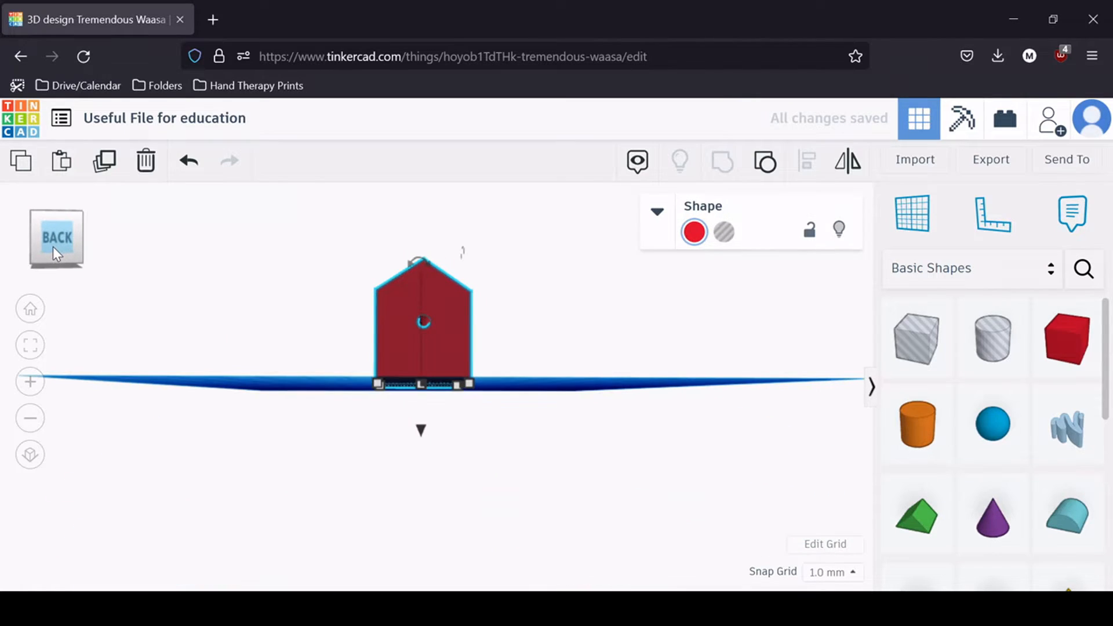
{"action": "mouse_move", "coordinate": [53, 246]}
{"action": "left_mouse_down"}
{"action": "mouse_move", "coordinate": [75, 250]}
{"action": "mouse_move", "coordinate": [58, 253]}
{"action": "left_mouse_up"}
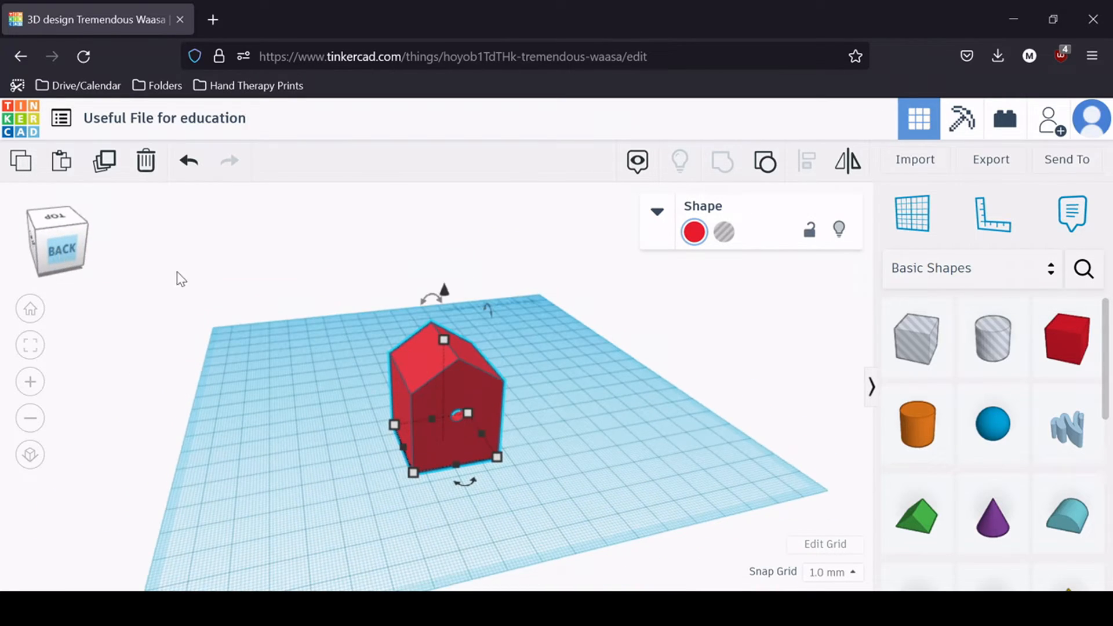
{"action": "left_click", "coordinate": [601, 401]}
Step: Ungroup the house so the cylinder hole is a separate shape again
{"action": "left_click", "coordinate": [430, 361]}
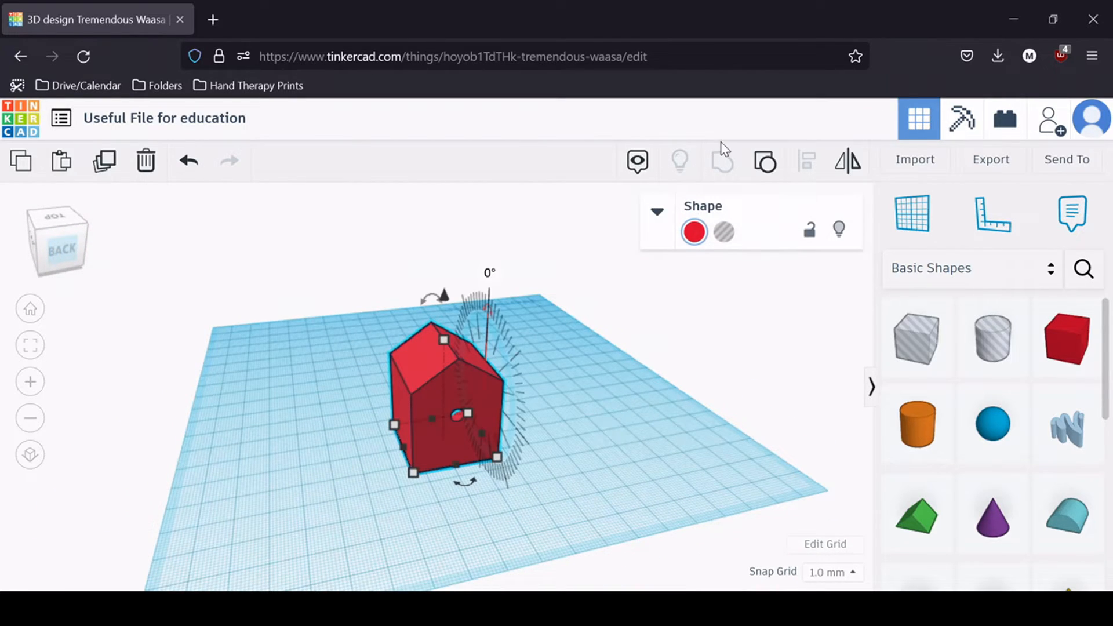
{"action": "left_click", "coordinate": [766, 163]}
{"action": "left_click", "coordinate": [651, 397]}
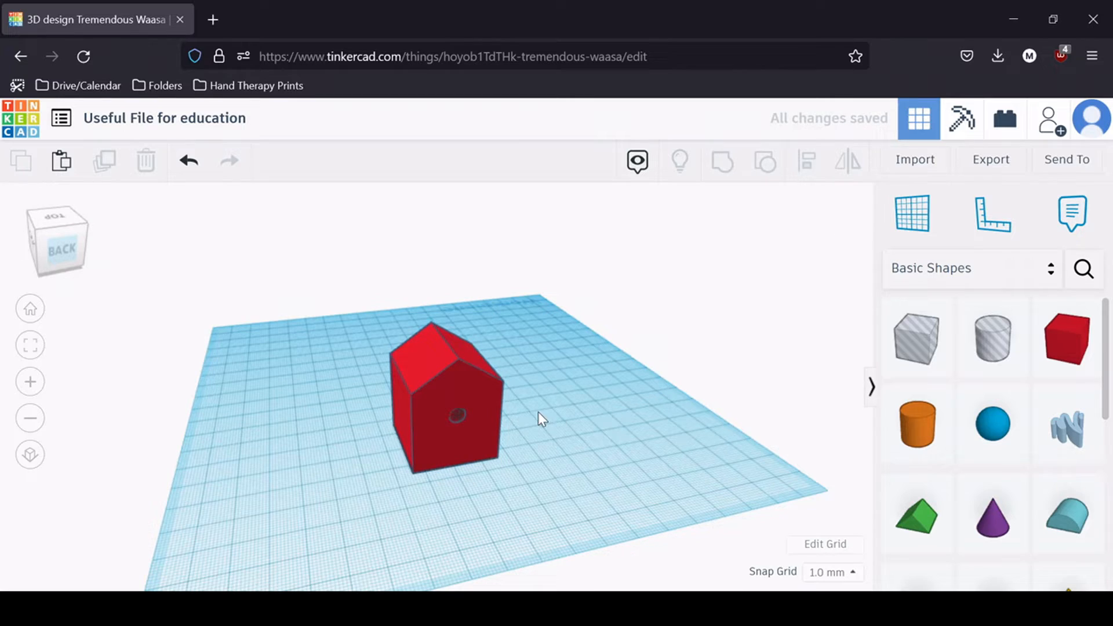
Step: Lower the cylinder hole by 1.5 mm to 16 mm above the workplane, and select it together with the house
{"action": "left_click", "coordinate": [461, 412]}
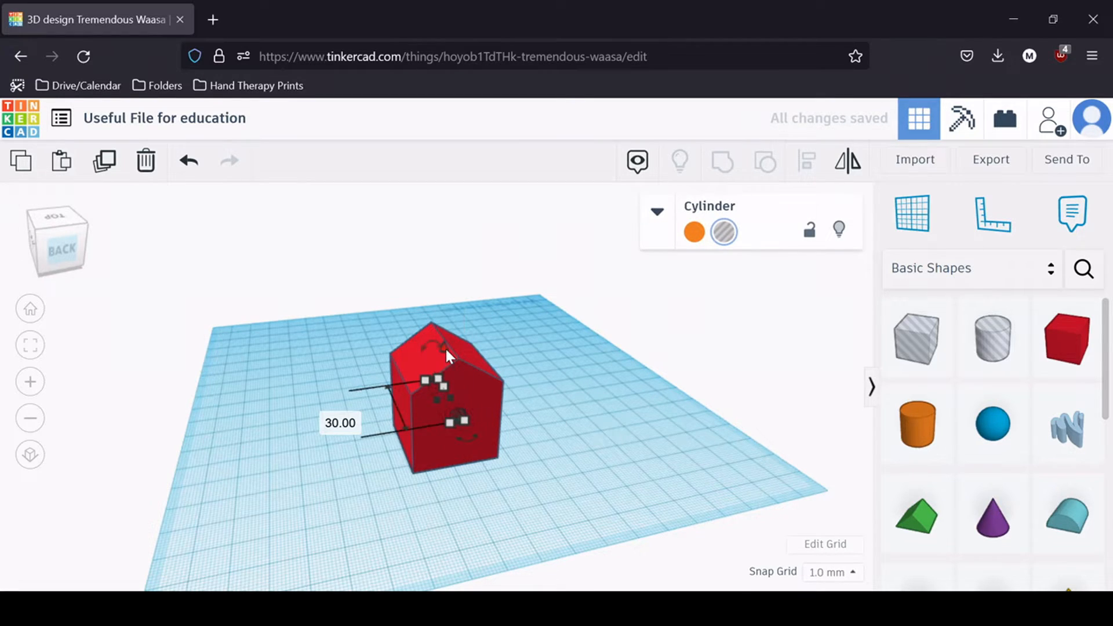
{"action": "left_click_drag", "start_coordinate": [445, 350], "coordinate": [446, 356]}
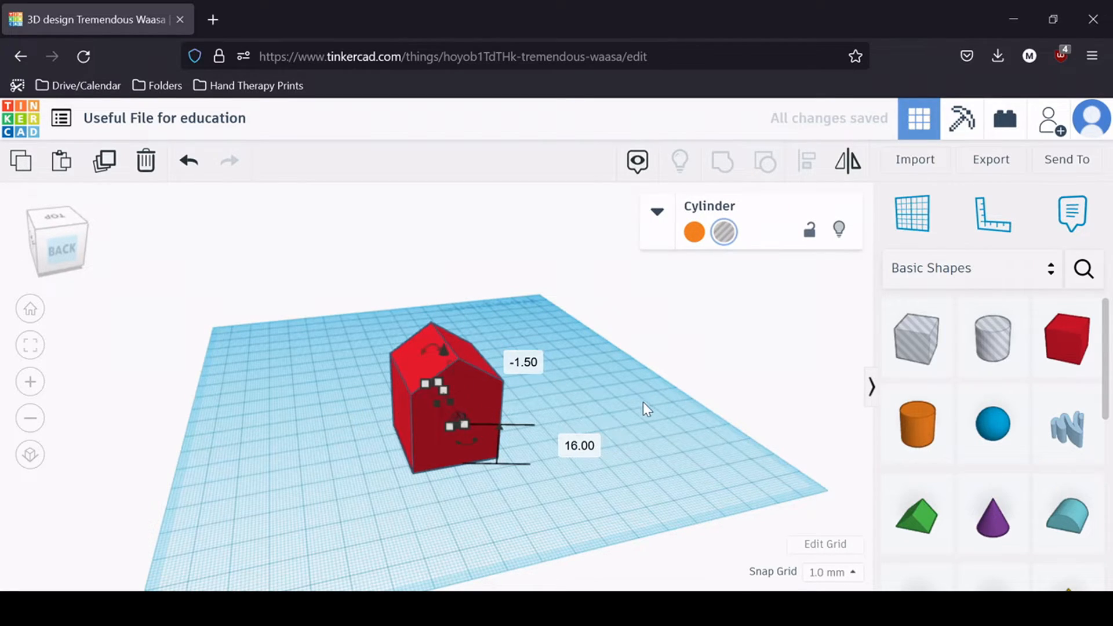
{"action": "left_click_drag", "start_coordinate": [360, 438], "coordinate": [697, 213]}
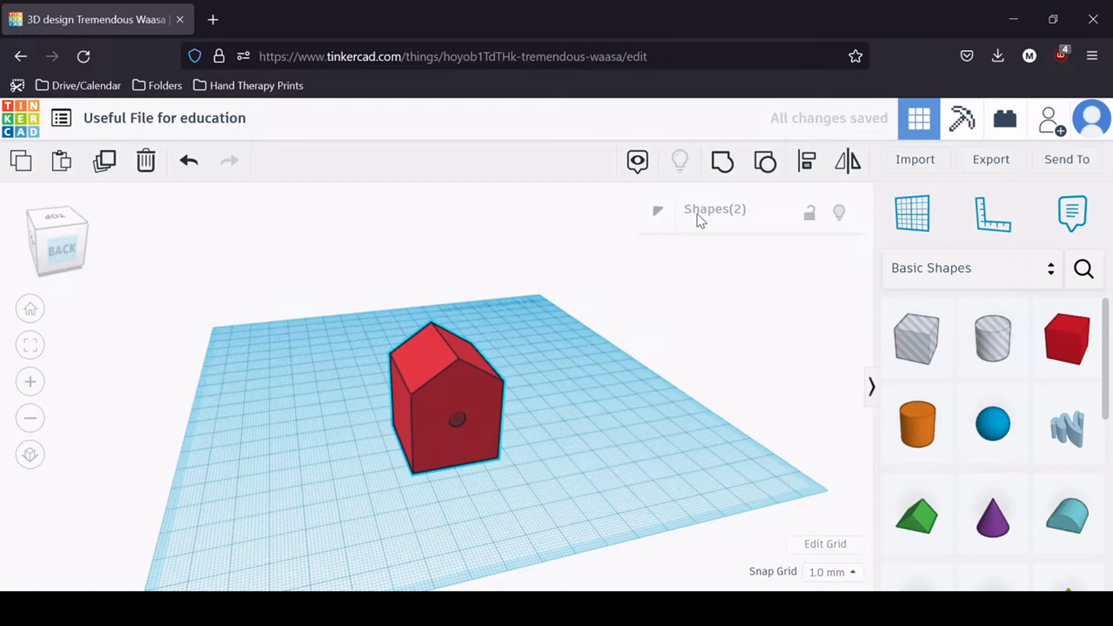
Step: Group the house with the lowered cylinder hole to cut the round opening through it
{"action": "left_click", "coordinate": [739, 168]}
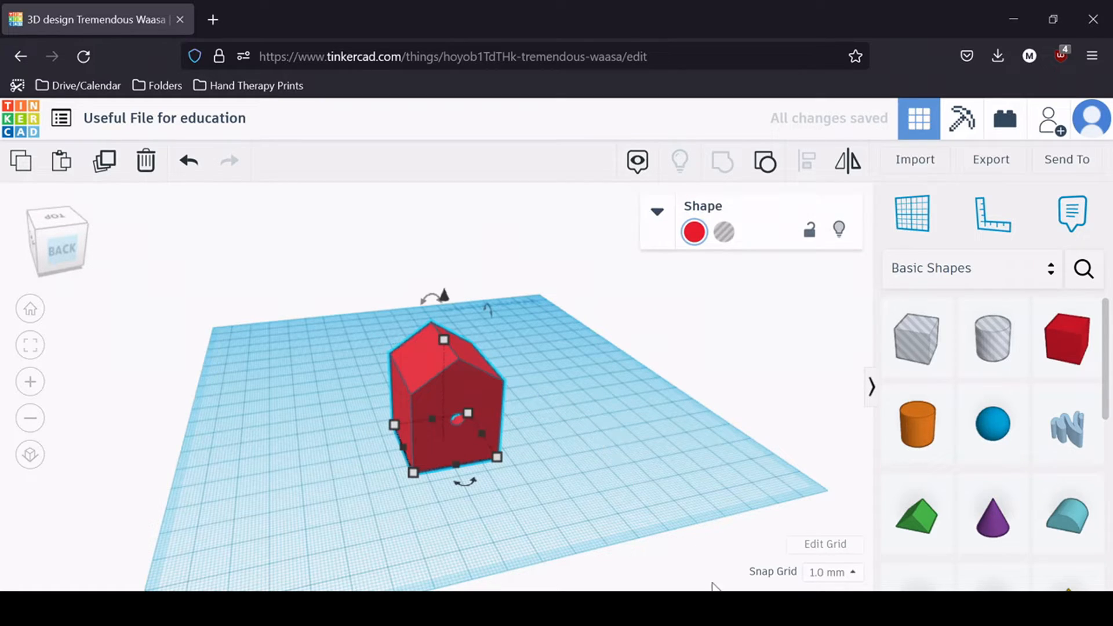
{"action": "left_click", "coordinate": [535, 386]}
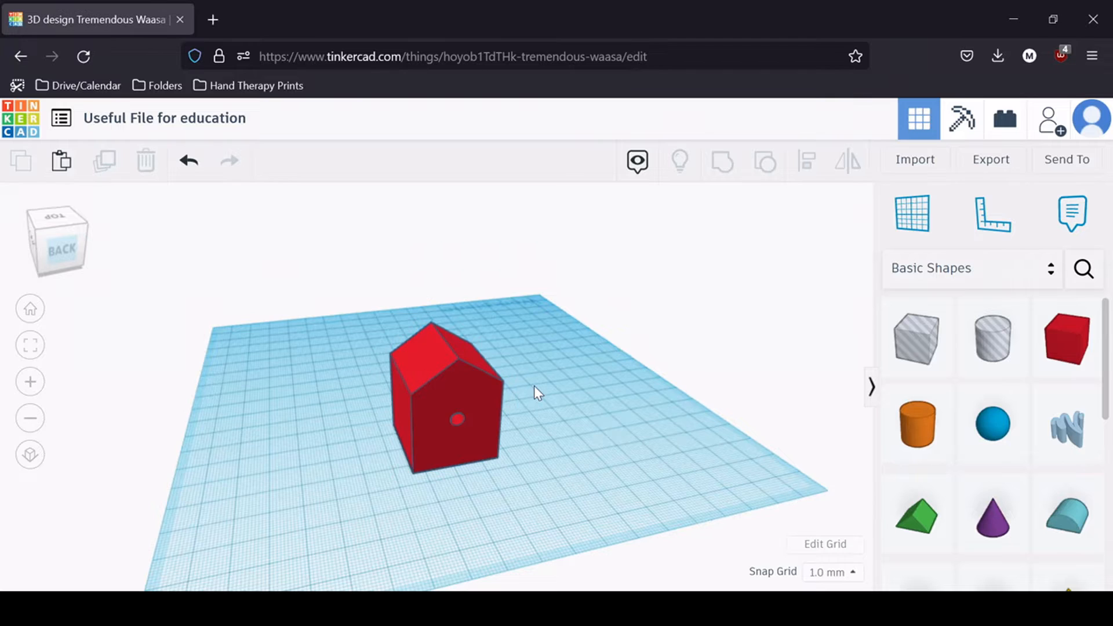
Step: Export only the selected house shape as an STL file for 3D printing
{"action": "left_click", "coordinate": [436, 391]}
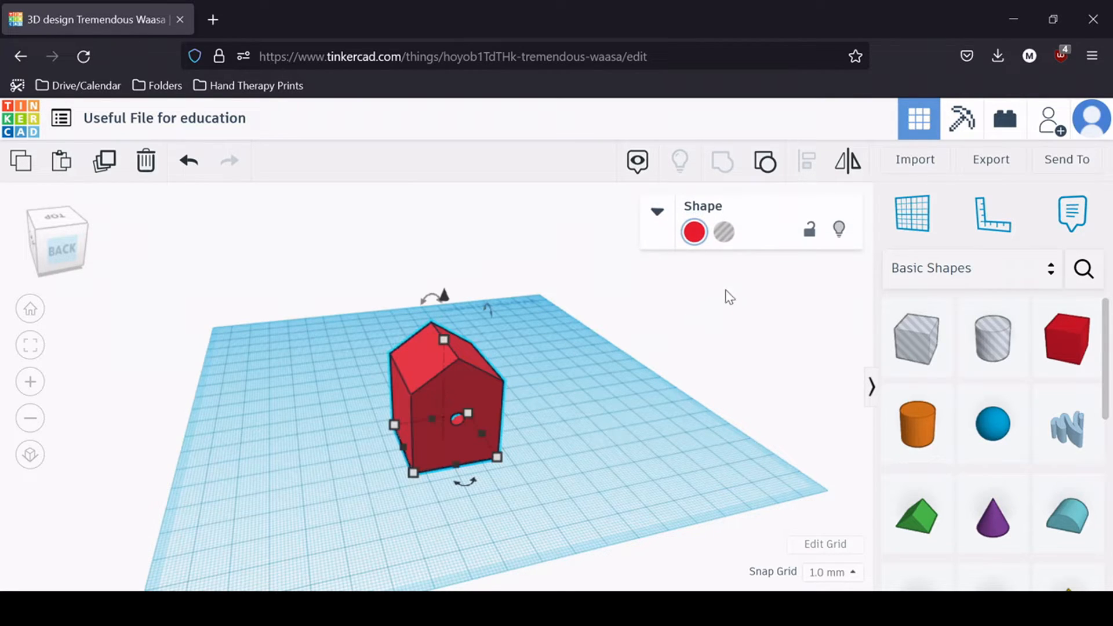
{"action": "left_click", "coordinate": [997, 164]}
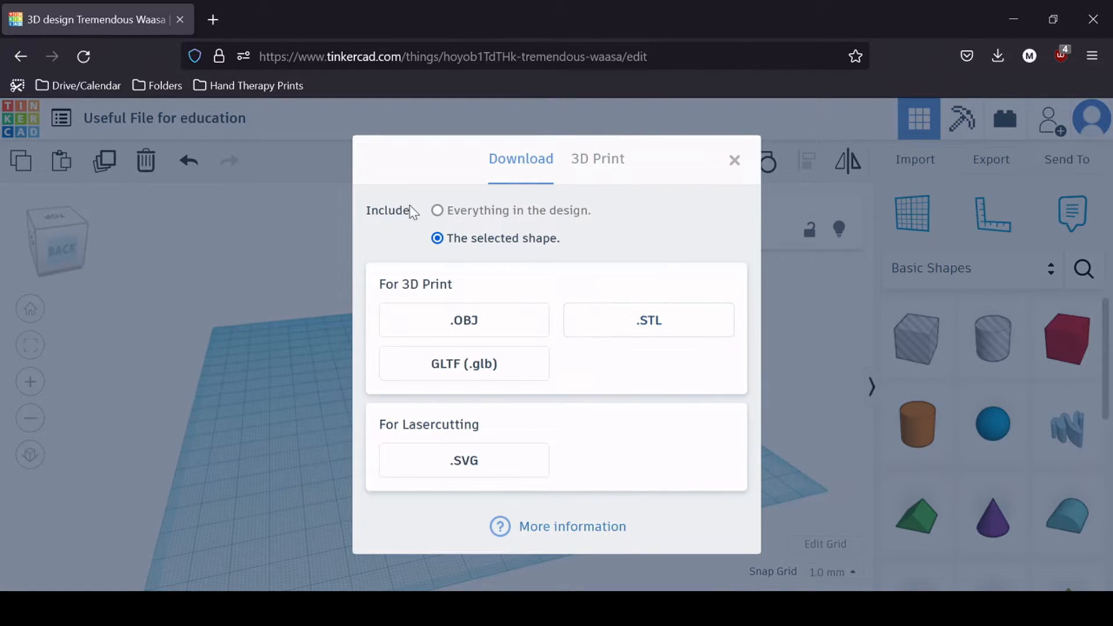
{"action": "left_click", "coordinate": [437, 210]}
{"action": "left_click", "coordinate": [438, 238]}
{"action": "left_click", "coordinate": [498, 209]}
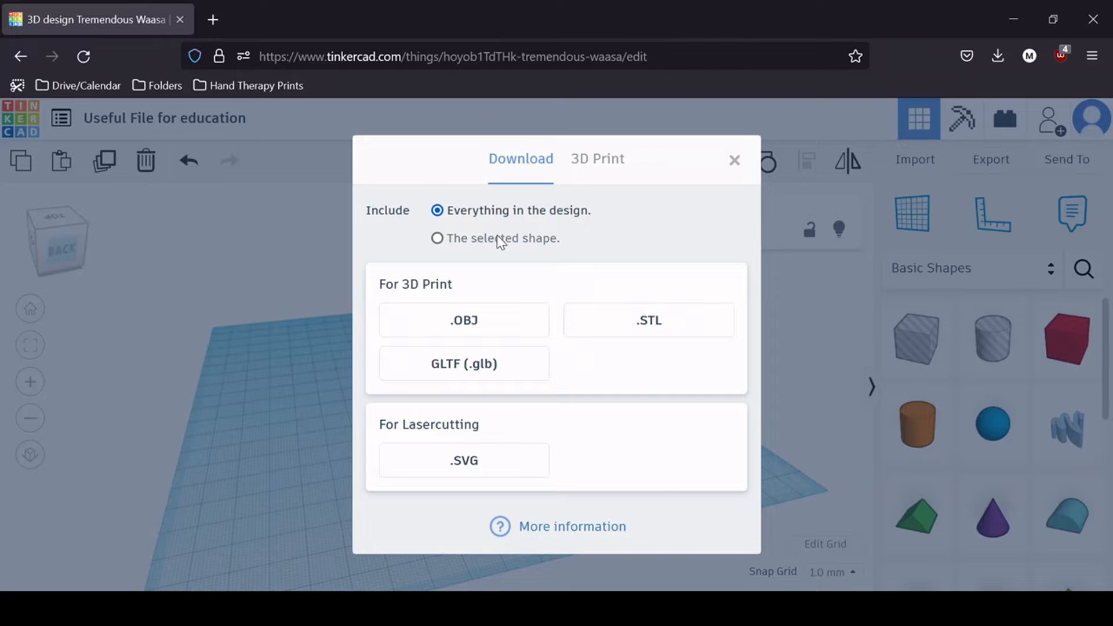
{"action": "left_click", "coordinate": [497, 240]}
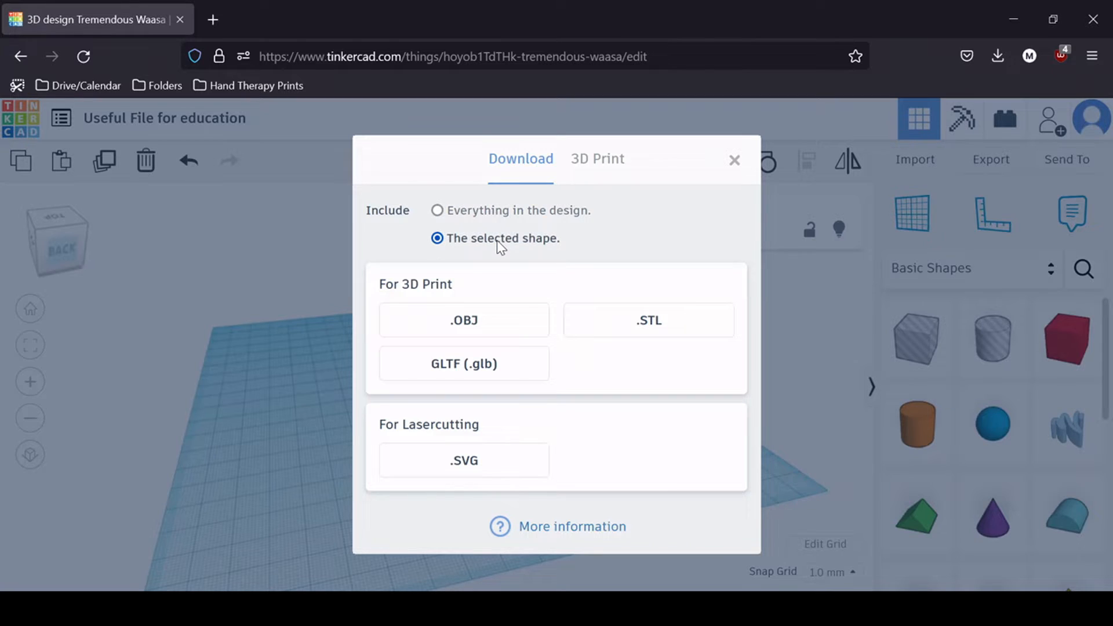
{"action": "left_click", "coordinate": [633, 324]}
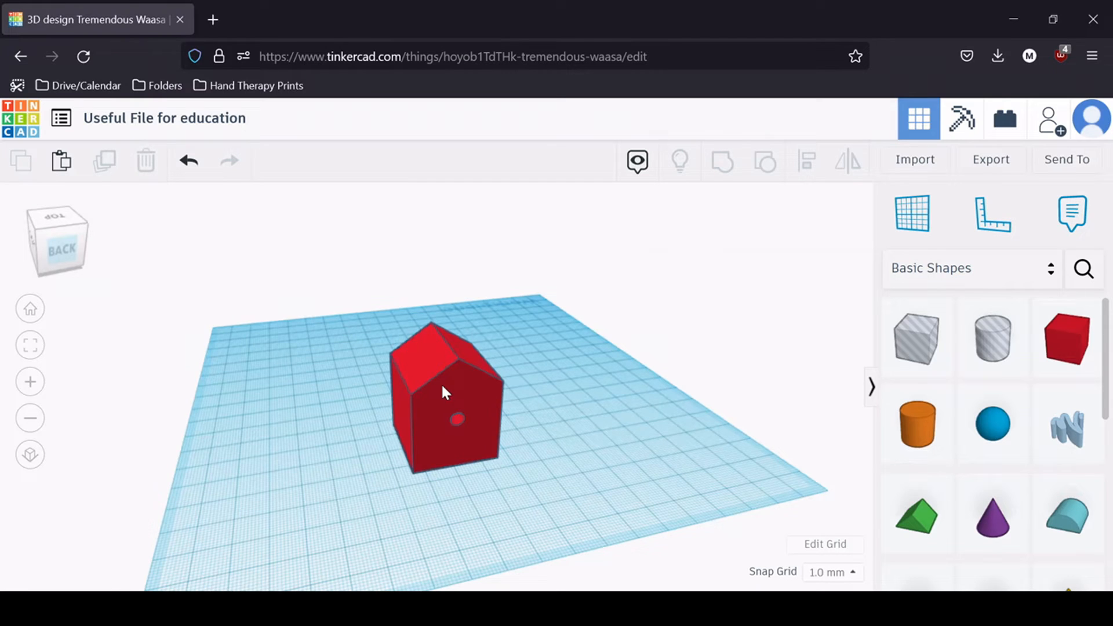
Step: Delete the house from the workplane and import Useful File for education.stl in millimetres at 50% scale
{"action": "left_click", "coordinate": [444, 392]}
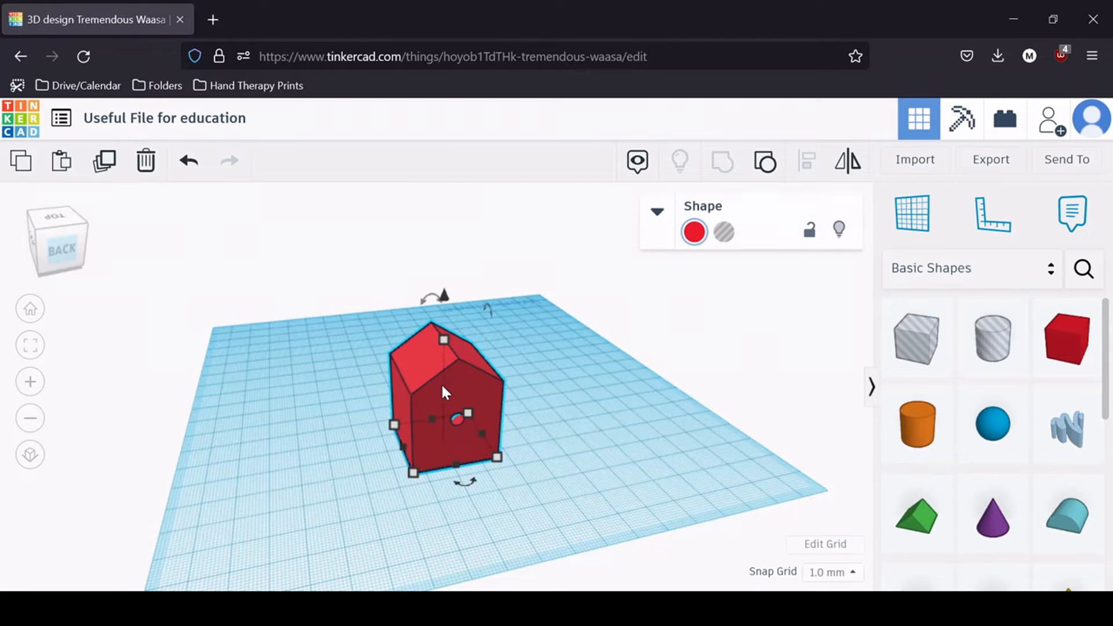
{"action": "key", "text": "Delete"}
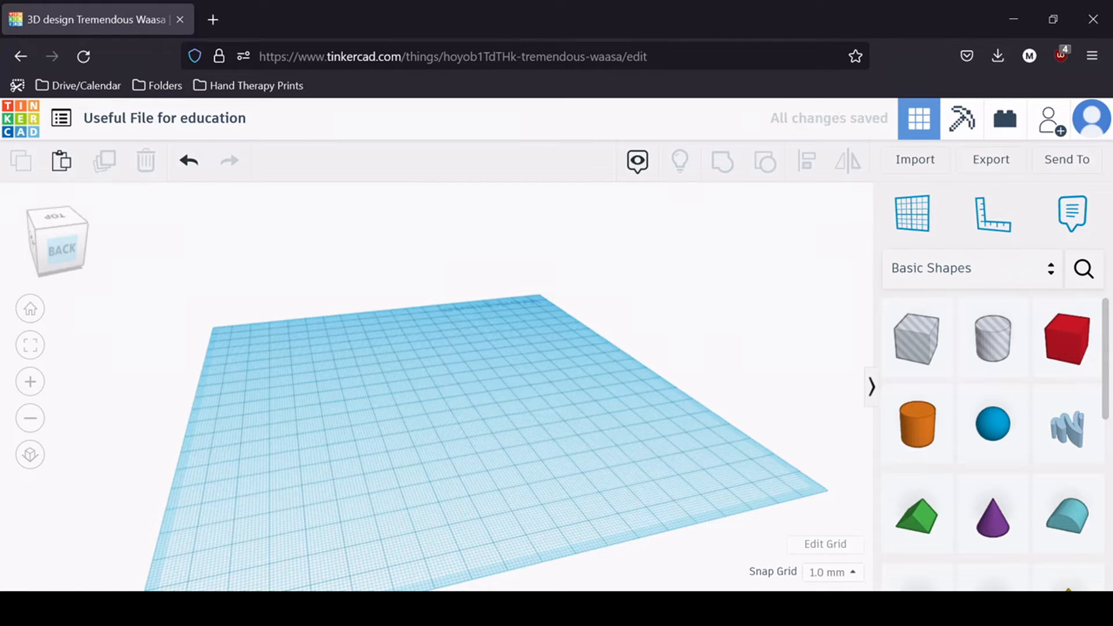
{"action": "left_click", "coordinate": [916, 166]}
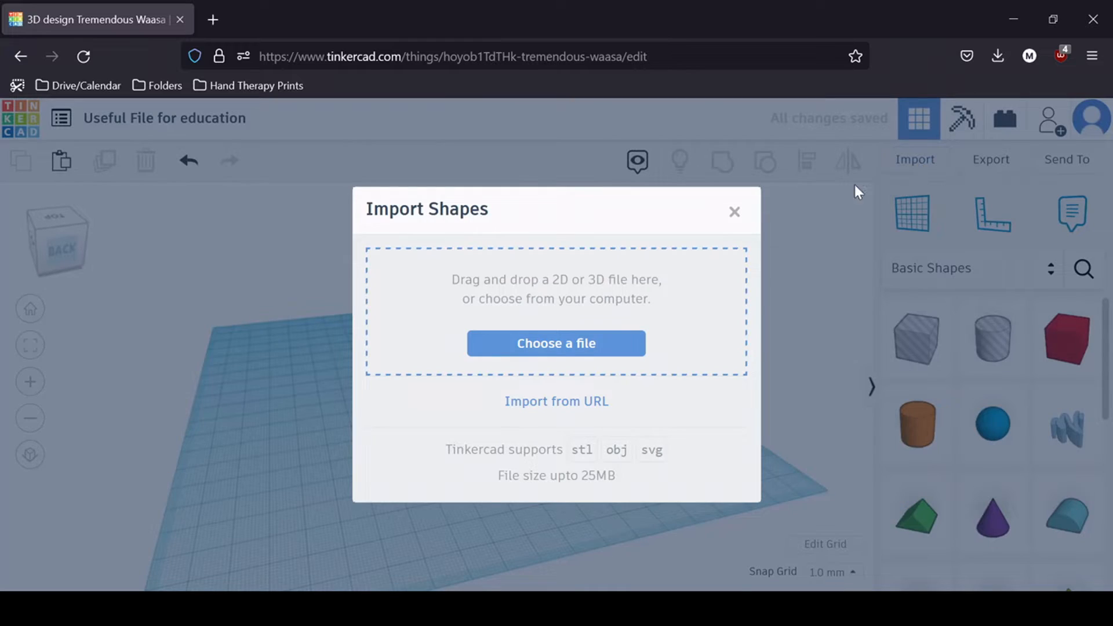
{"action": "left_click", "coordinate": [526, 352]}
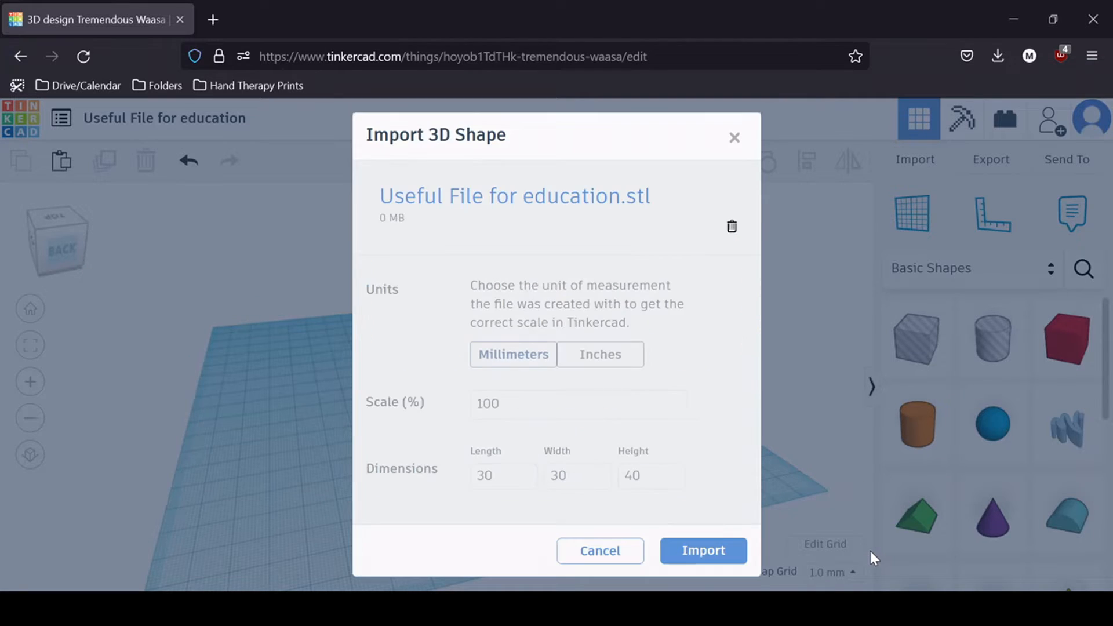
{"action": "left_click", "coordinate": [502, 405]}
{"action": "double_click", "coordinate": [502, 405]}
{"action": "type", "text": "50"}
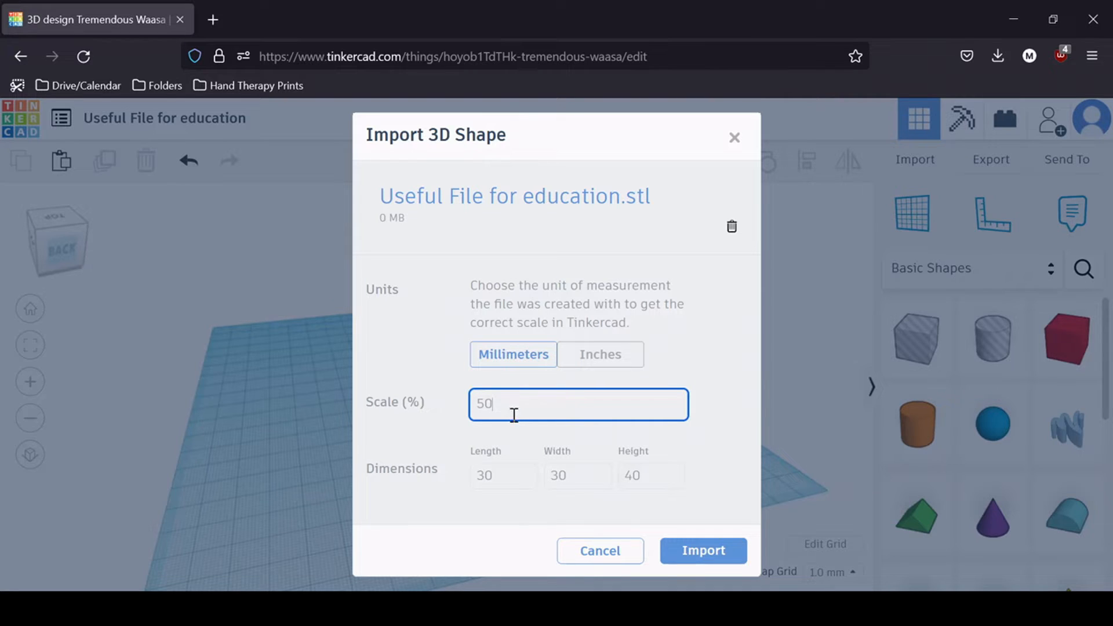
{"action": "left_click", "coordinate": [564, 471]}
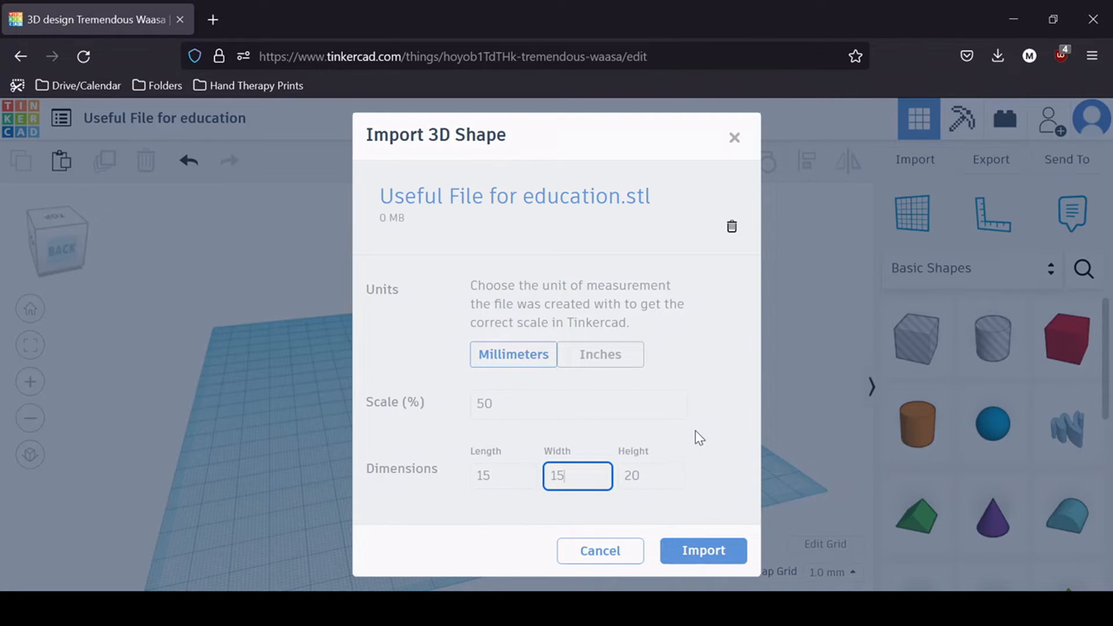
{"action": "left_click", "coordinate": [720, 421]}
{"action": "left_click", "coordinate": [720, 551]}
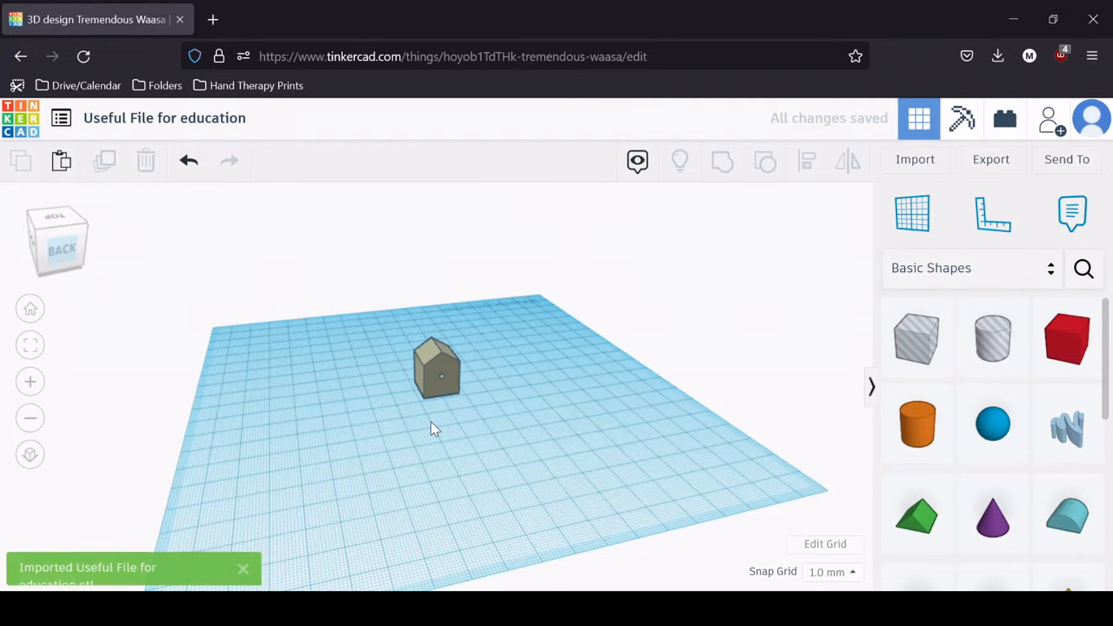
Step: Scale the imported house up proportionally to a base of 30 by 30 mm
{"action": "left_click", "coordinate": [61, 267]}
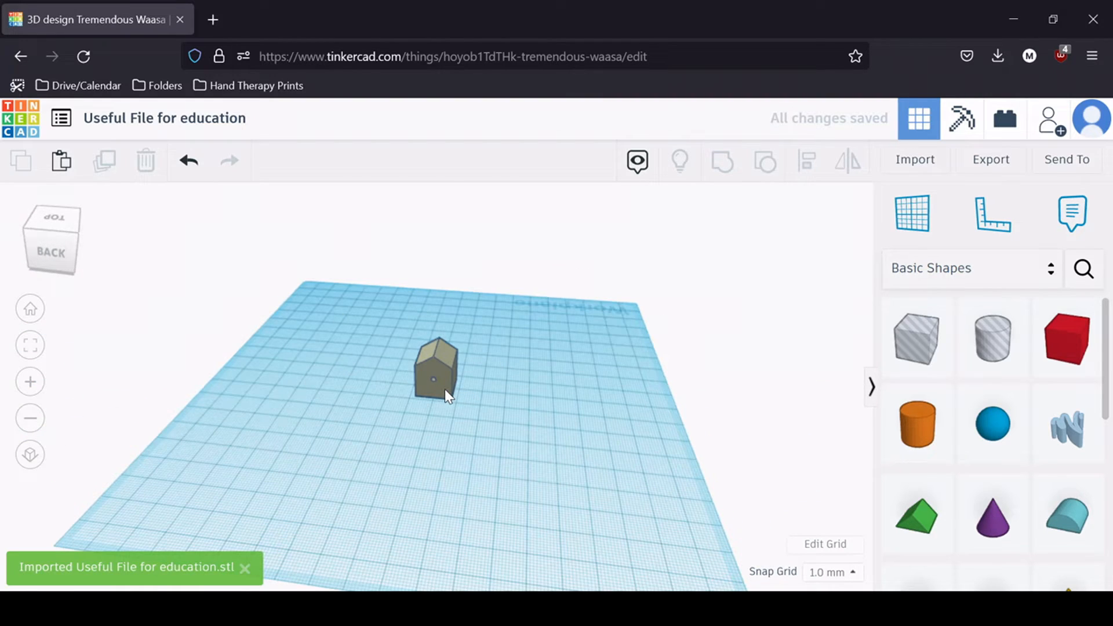
{"action": "left_click", "coordinate": [445, 391]}
{"action": "left_click_drag", "start_coordinate": [452, 401], "coordinate": [475, 427]}
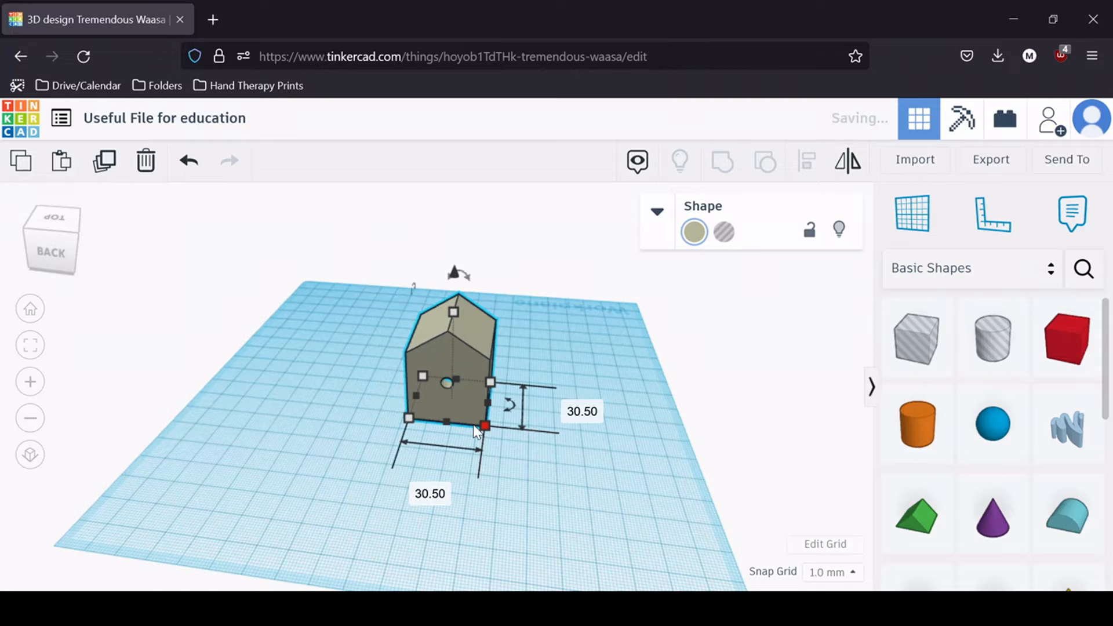
{"action": "type", "text": "30"}
{"action": "key", "text": "Return"}
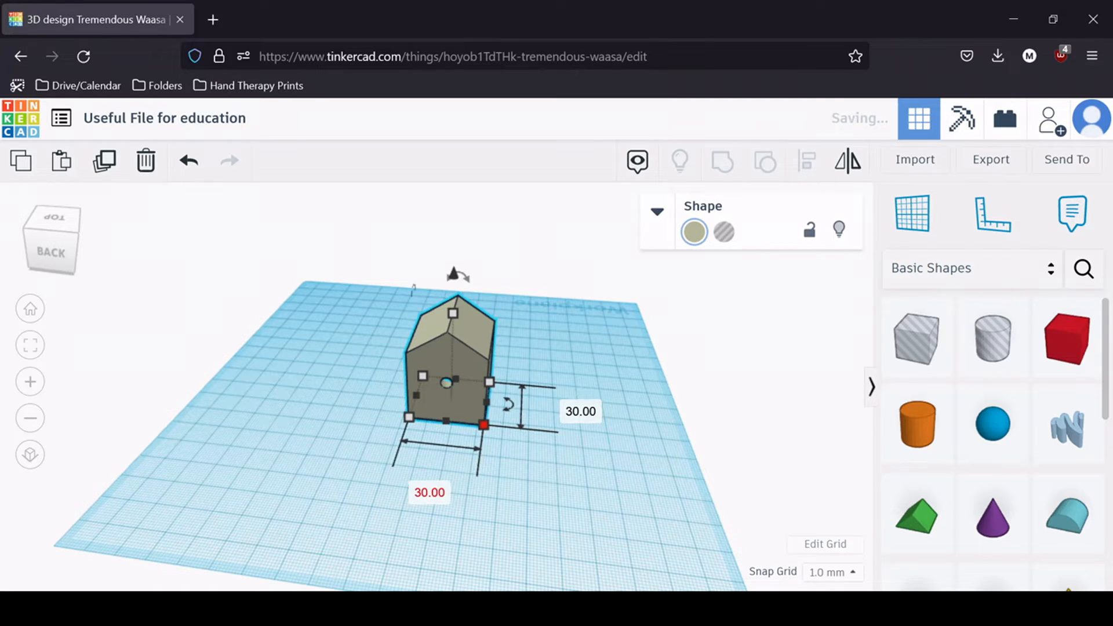
{"action": "left_click", "coordinate": [572, 527]}
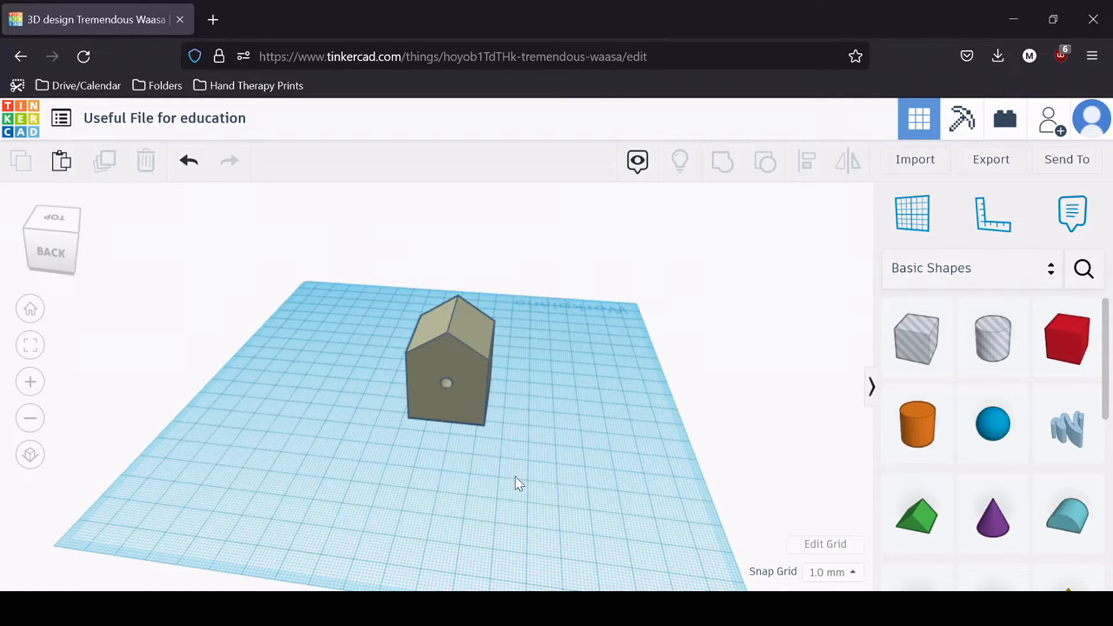
Step: Delete the imported house and import path491.svg at 25% scale, centred on the artboard
{"action": "left_click", "coordinate": [454, 354]}
{"action": "key", "text": "Delete"}
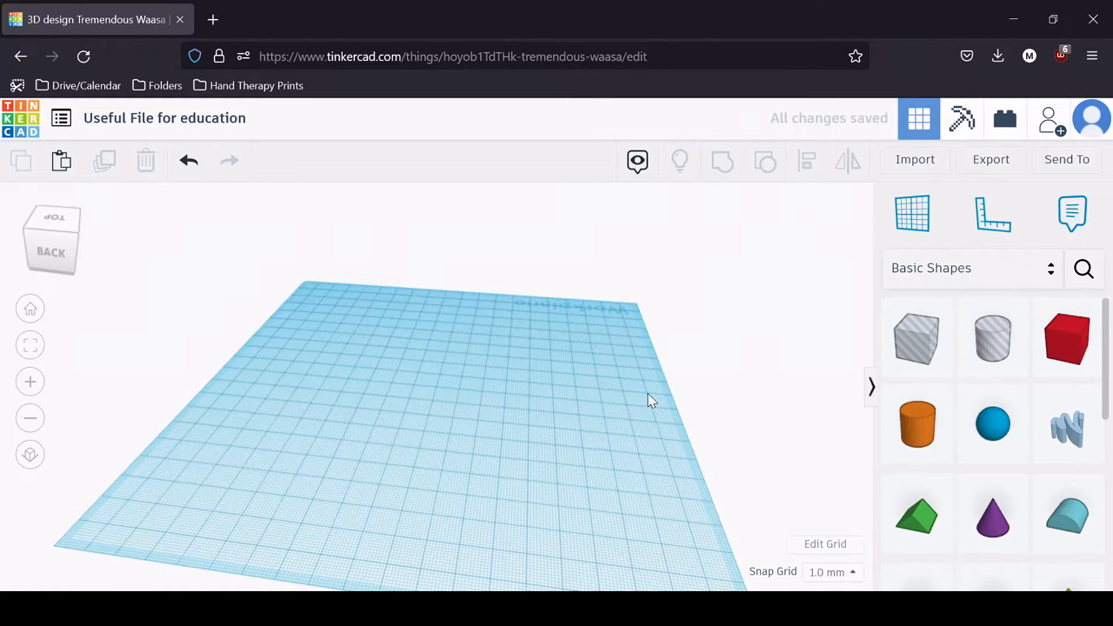
{"action": "left_click", "coordinate": [913, 173]}
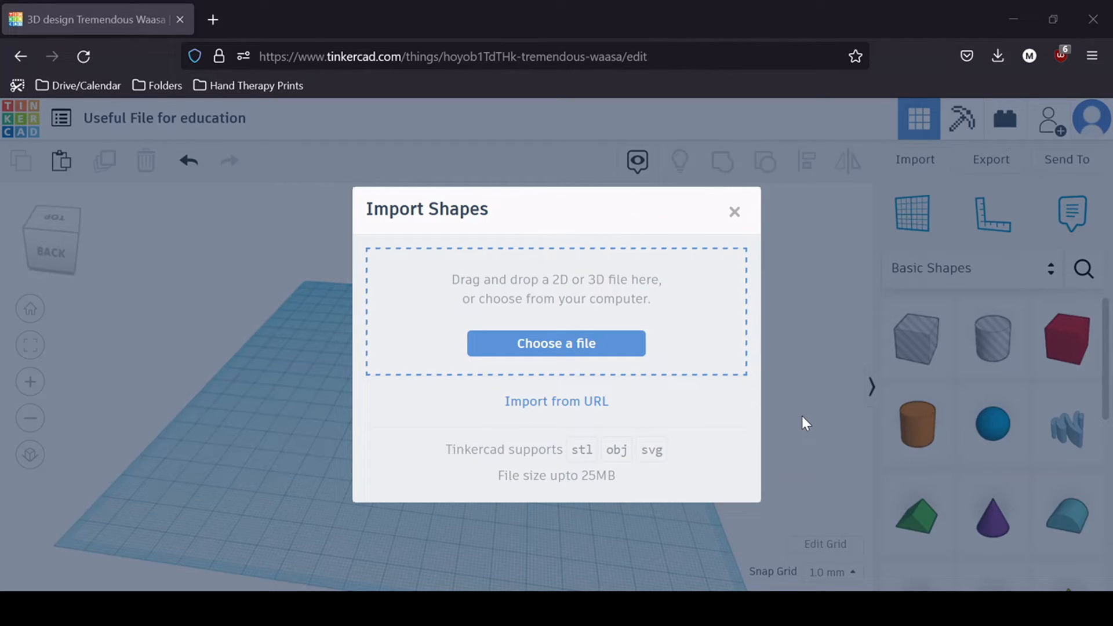
{"action": "left_click", "coordinate": [835, 549]}
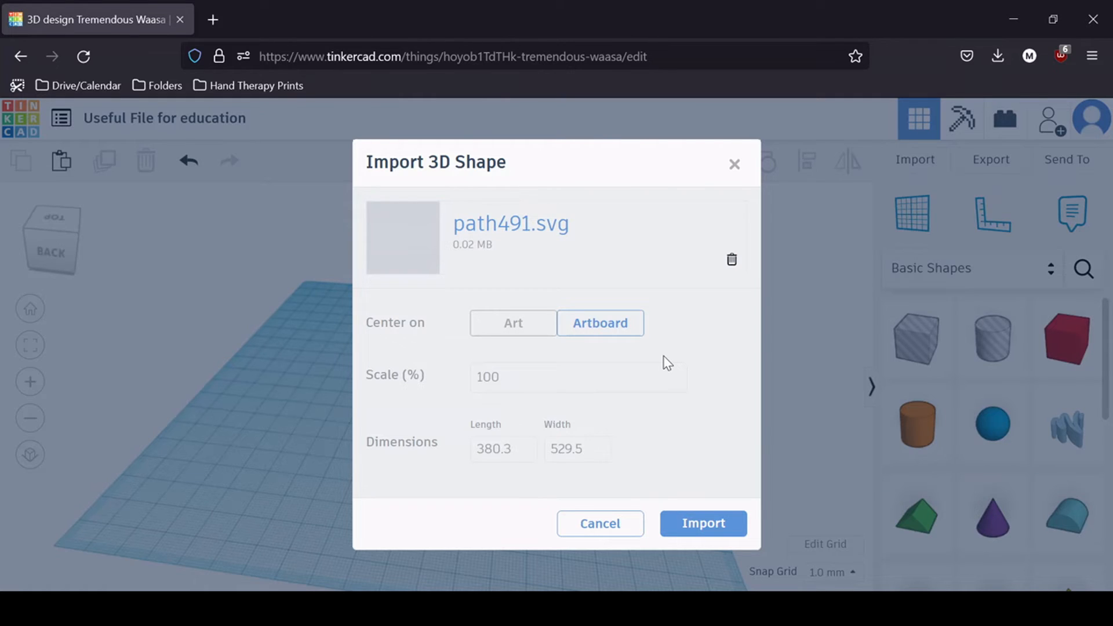
{"action": "left_click", "coordinate": [536, 380]}
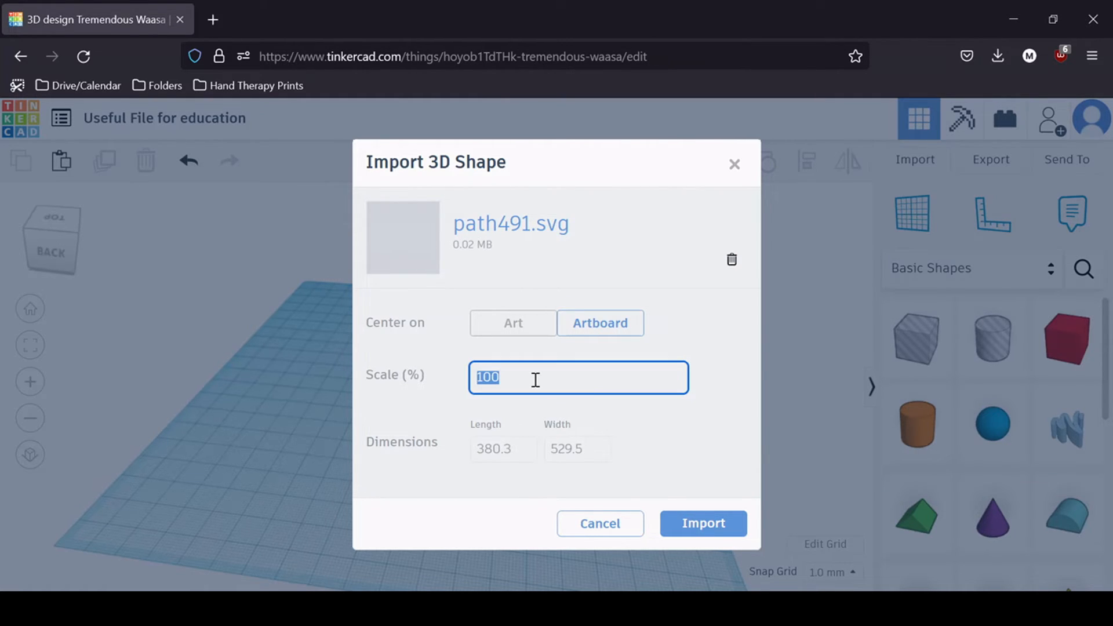
{"action": "type", "text": "25"}
{"action": "left_click", "coordinate": [643, 436]}
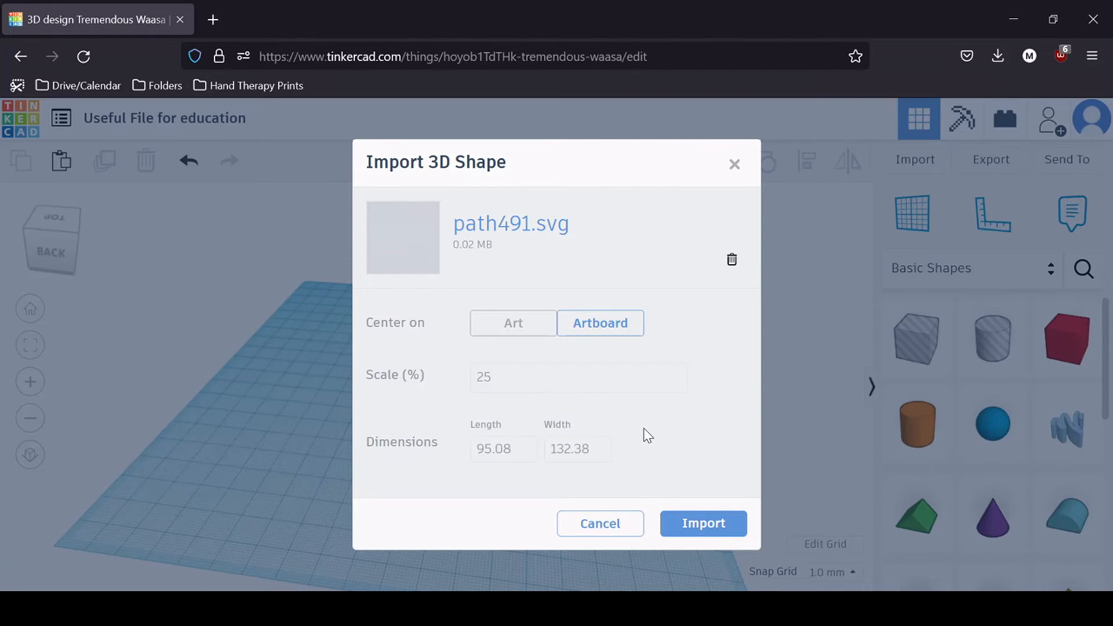
{"action": "left_click", "coordinate": [704, 524]}
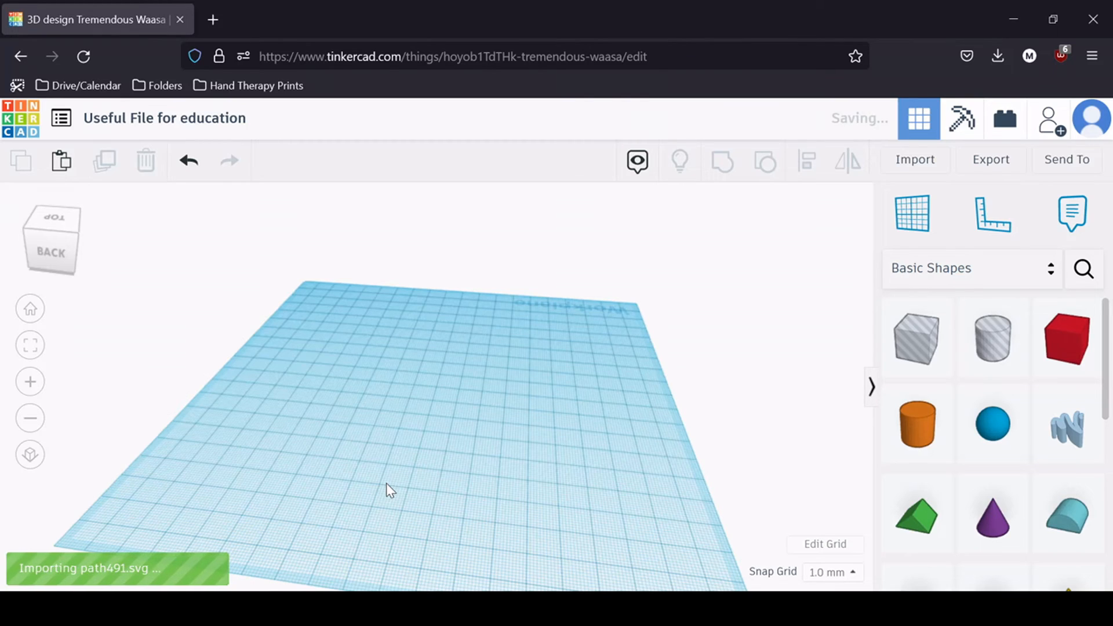
Step: Set the height of the imported SVG shape to 2 mm and dismiss the notice about removed elements
{"action": "left_click", "coordinate": [451, 374]}
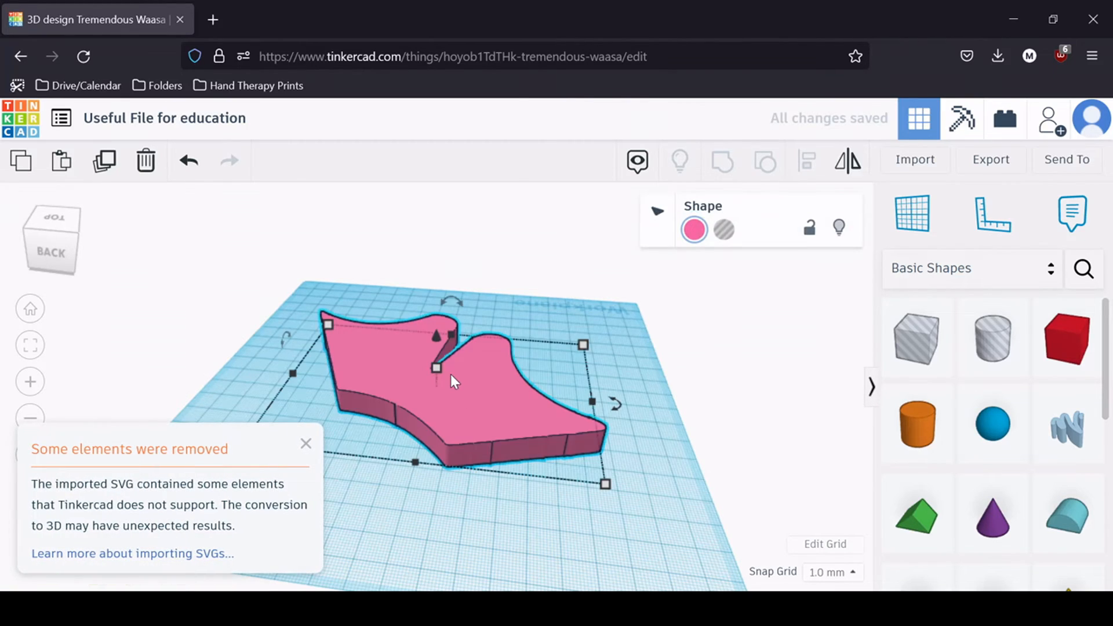
{"action": "mouse_move", "coordinate": [433, 367]}
{"action": "left_click", "coordinate": [513, 377]}
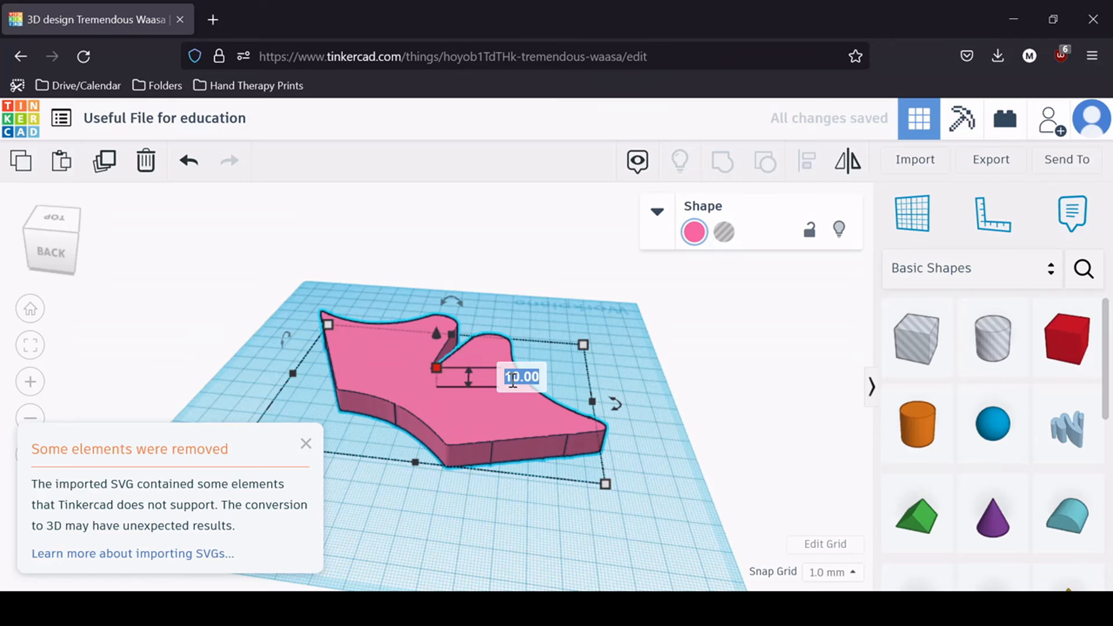
{"action": "type", "text": "2"}
{"action": "key", "text": "Return"}
{"action": "left_click", "coordinate": [615, 545]}
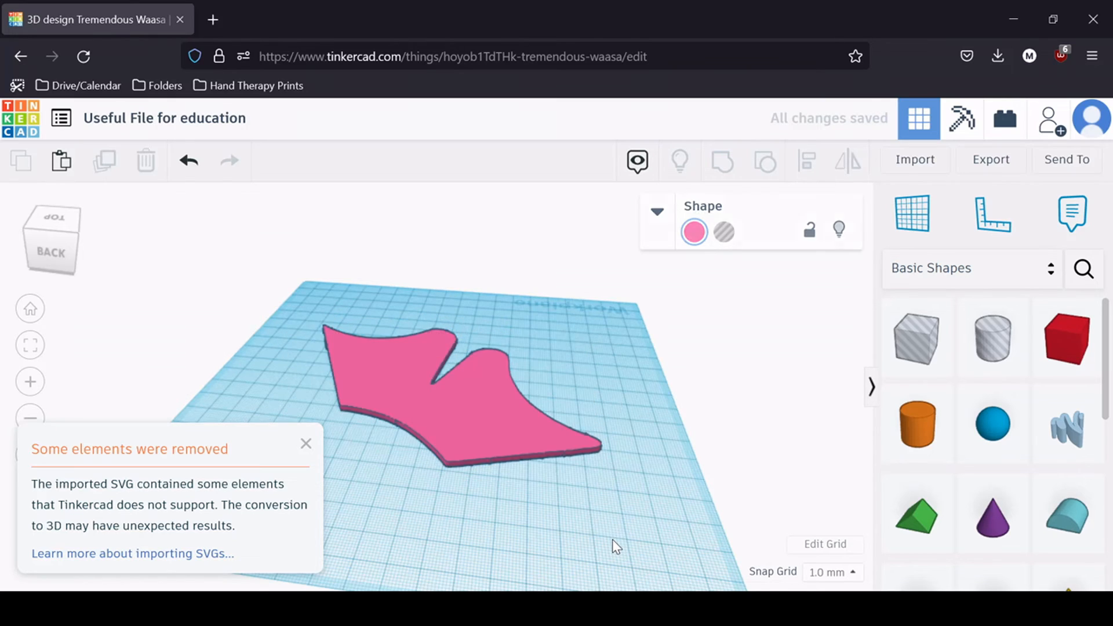
{"action": "left_click", "coordinate": [305, 444]}
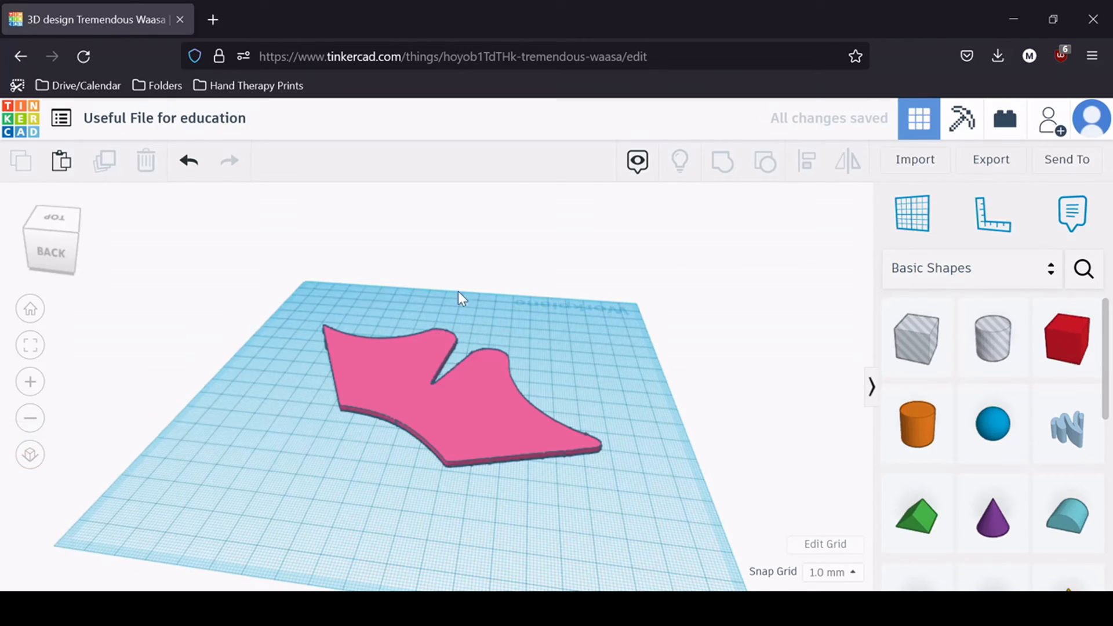
Step: Enlarge the pink SVG shape from its corner until the shorter side of its footprint is about 112 mm
{"action": "left_click", "coordinate": [492, 406]}
{"action": "mouse_move", "coordinate": [603, 487]}
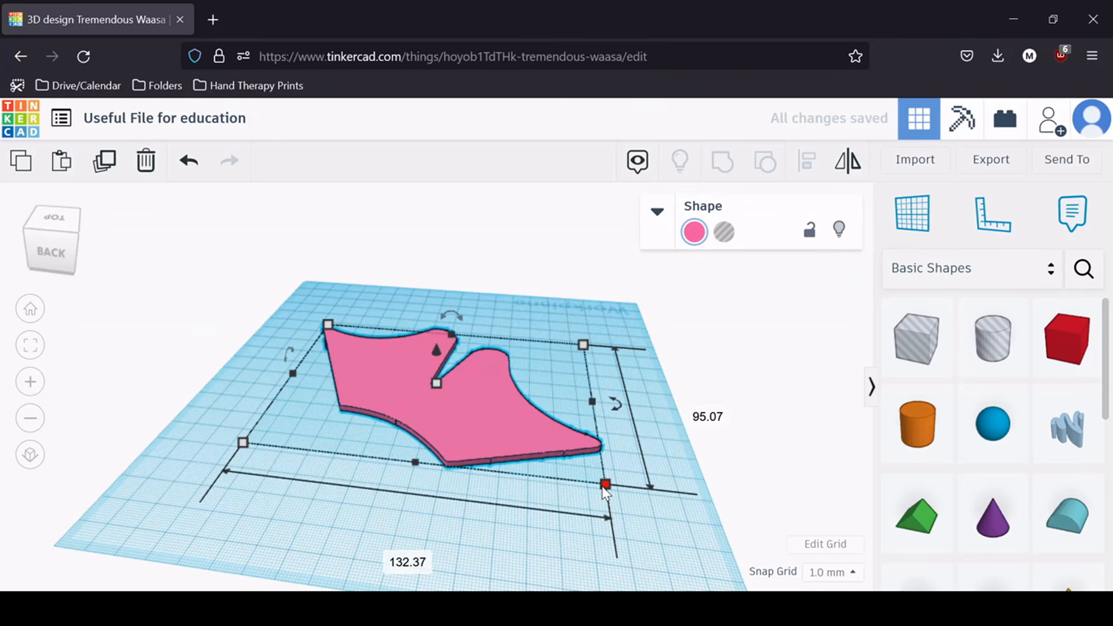
{"action": "left_click_drag", "start_coordinate": [603, 487], "coordinate": [627, 526]}
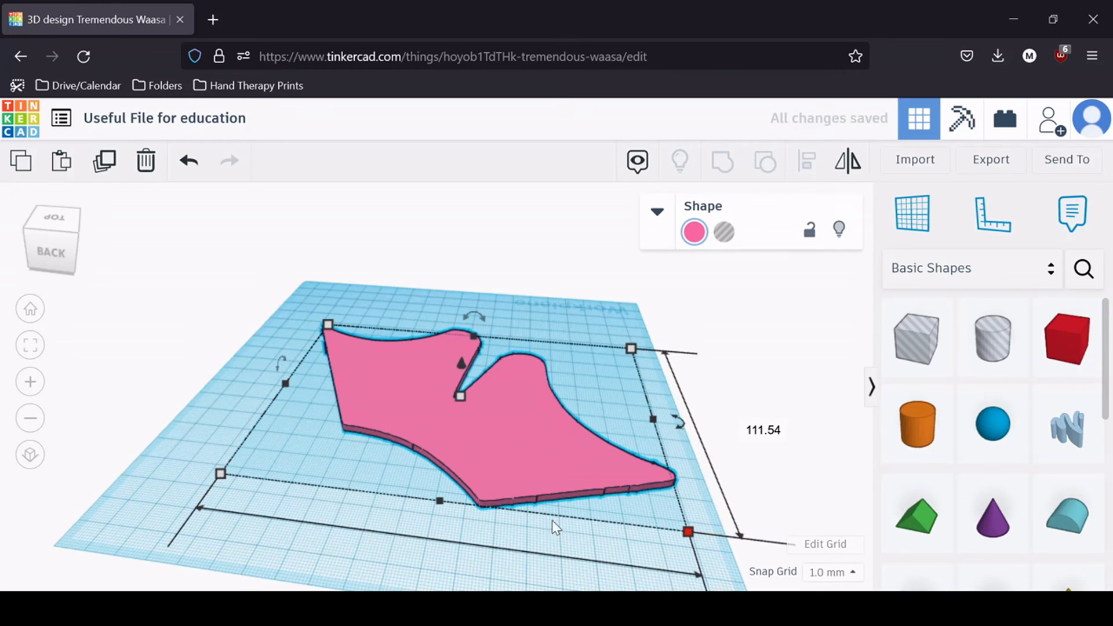
{"action": "left_click", "coordinate": [435, 515]}
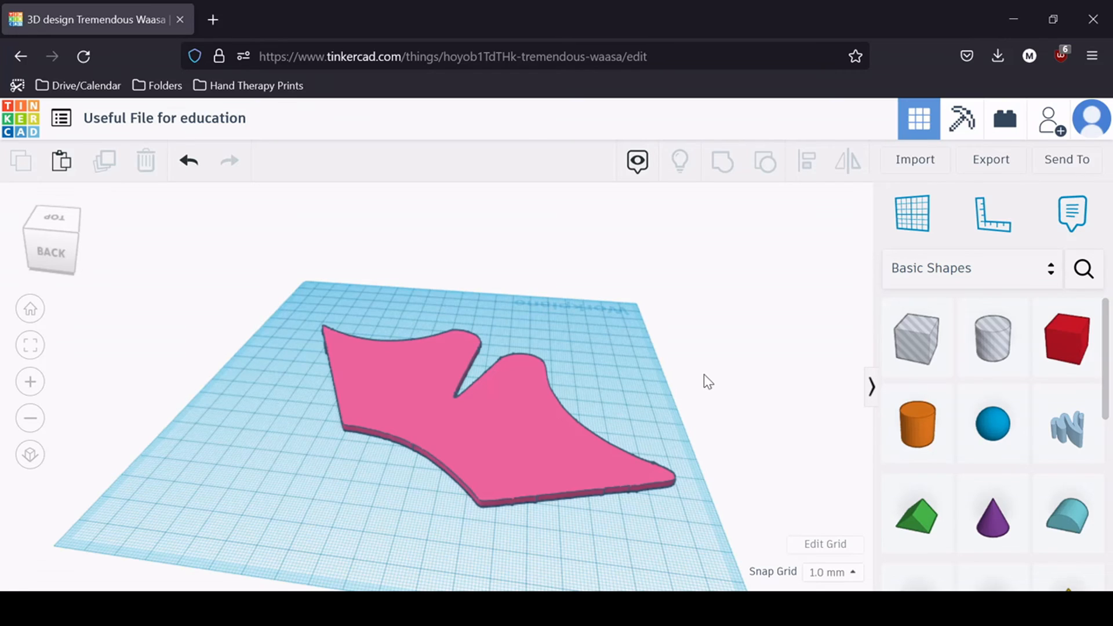
Step: Export only the selected pink shape as an STL file for 3D printing
{"action": "left_click", "coordinate": [517, 415]}
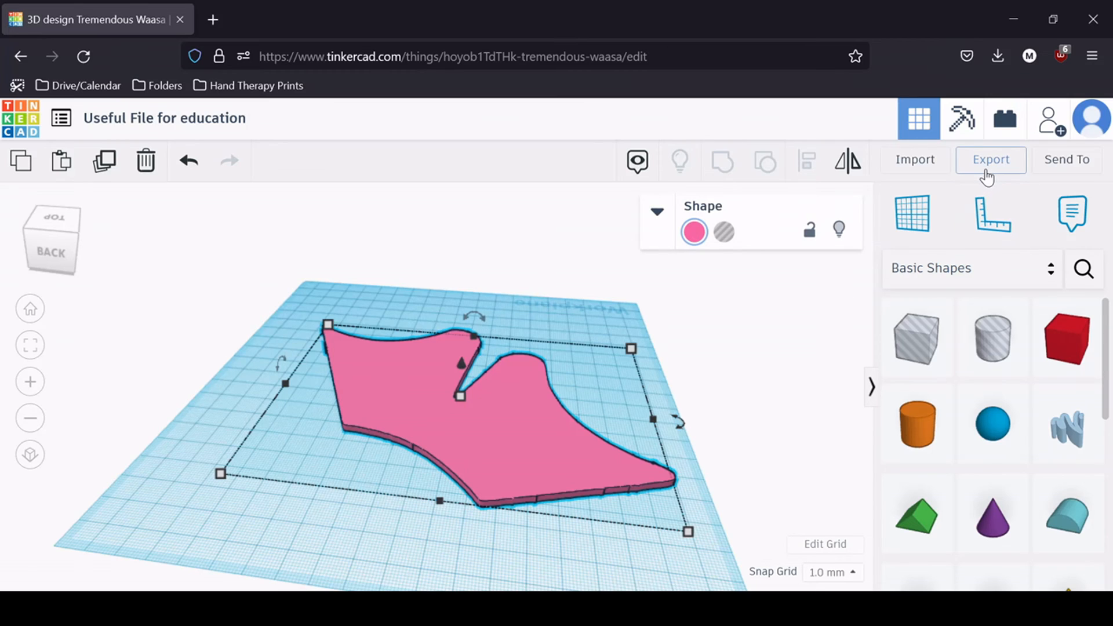
{"action": "left_click", "coordinate": [987, 174]}
{"action": "left_click", "coordinate": [623, 328]}
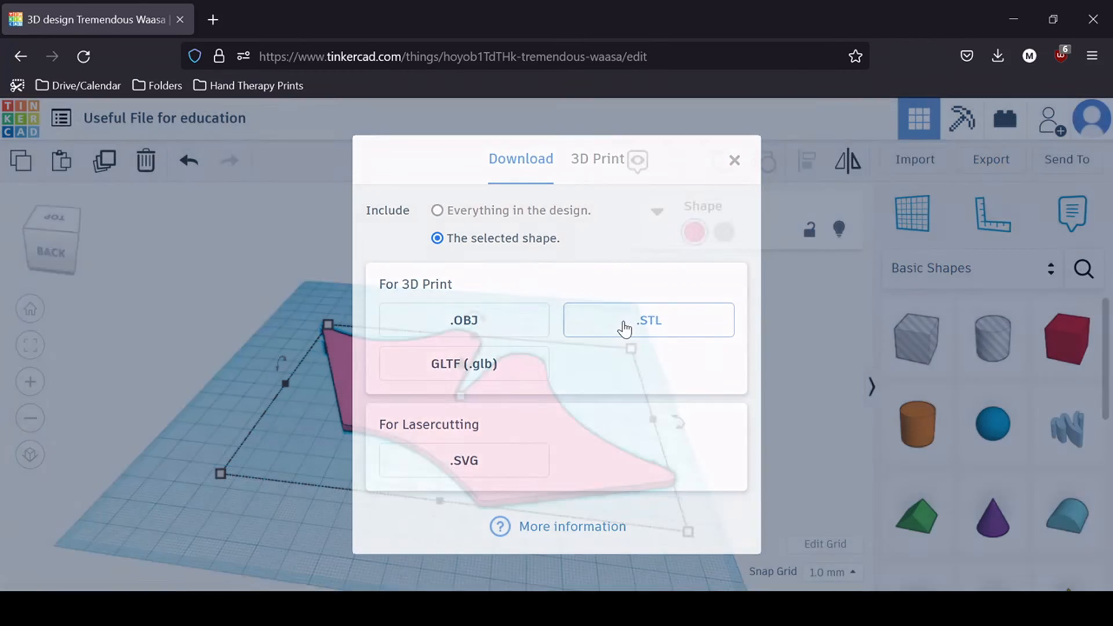
{"action": "left_click", "coordinate": [504, 227]}
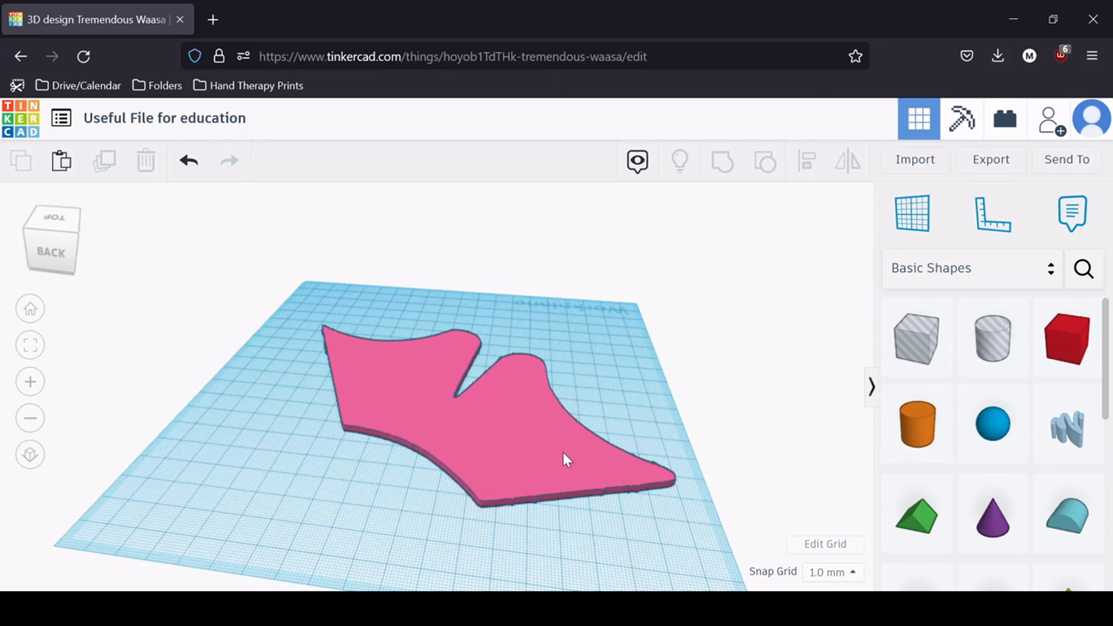
Step: Move the pink shape about 14 mm sideways and 4 mm along the other horizontal axis, and deselect it
{"action": "left_click_drag", "start_coordinate": [531, 453], "coordinate": [524, 456]}
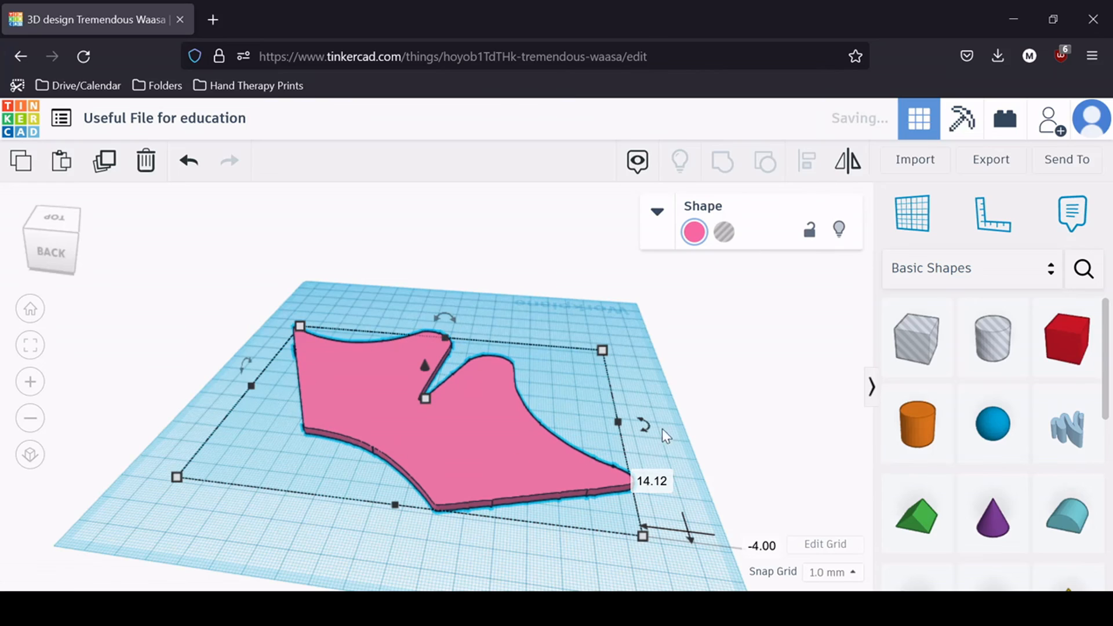
{"action": "left_click", "coordinate": [743, 398]}
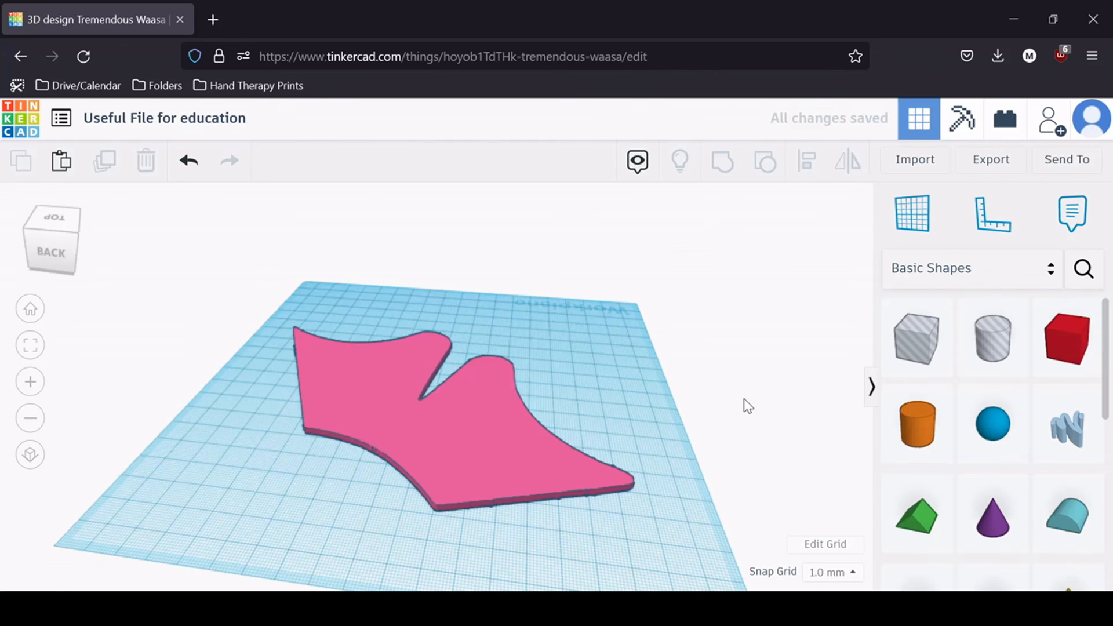